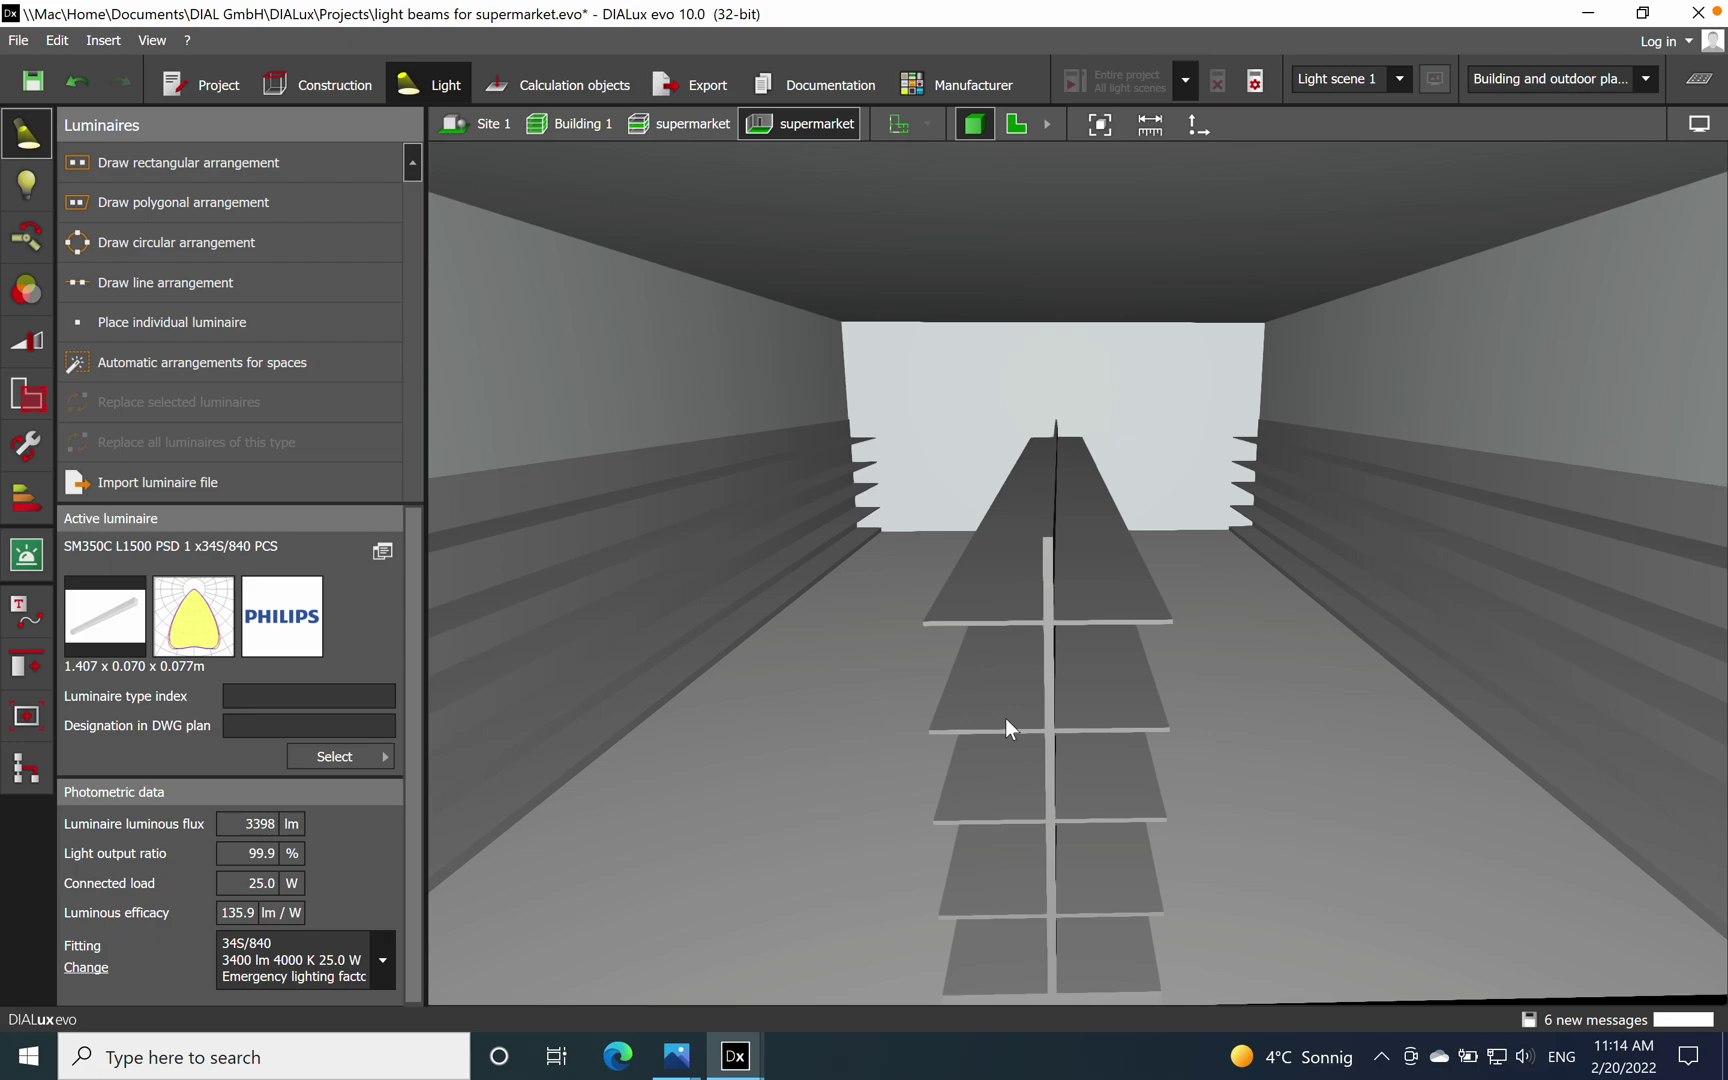
Orbit the 3D aisle view toward the shelf, then bring up the Photos screenshot previews.
{"action": "middle_click_drag", "start_coordinate": [1004, 719], "coordinate": [908, 718]}
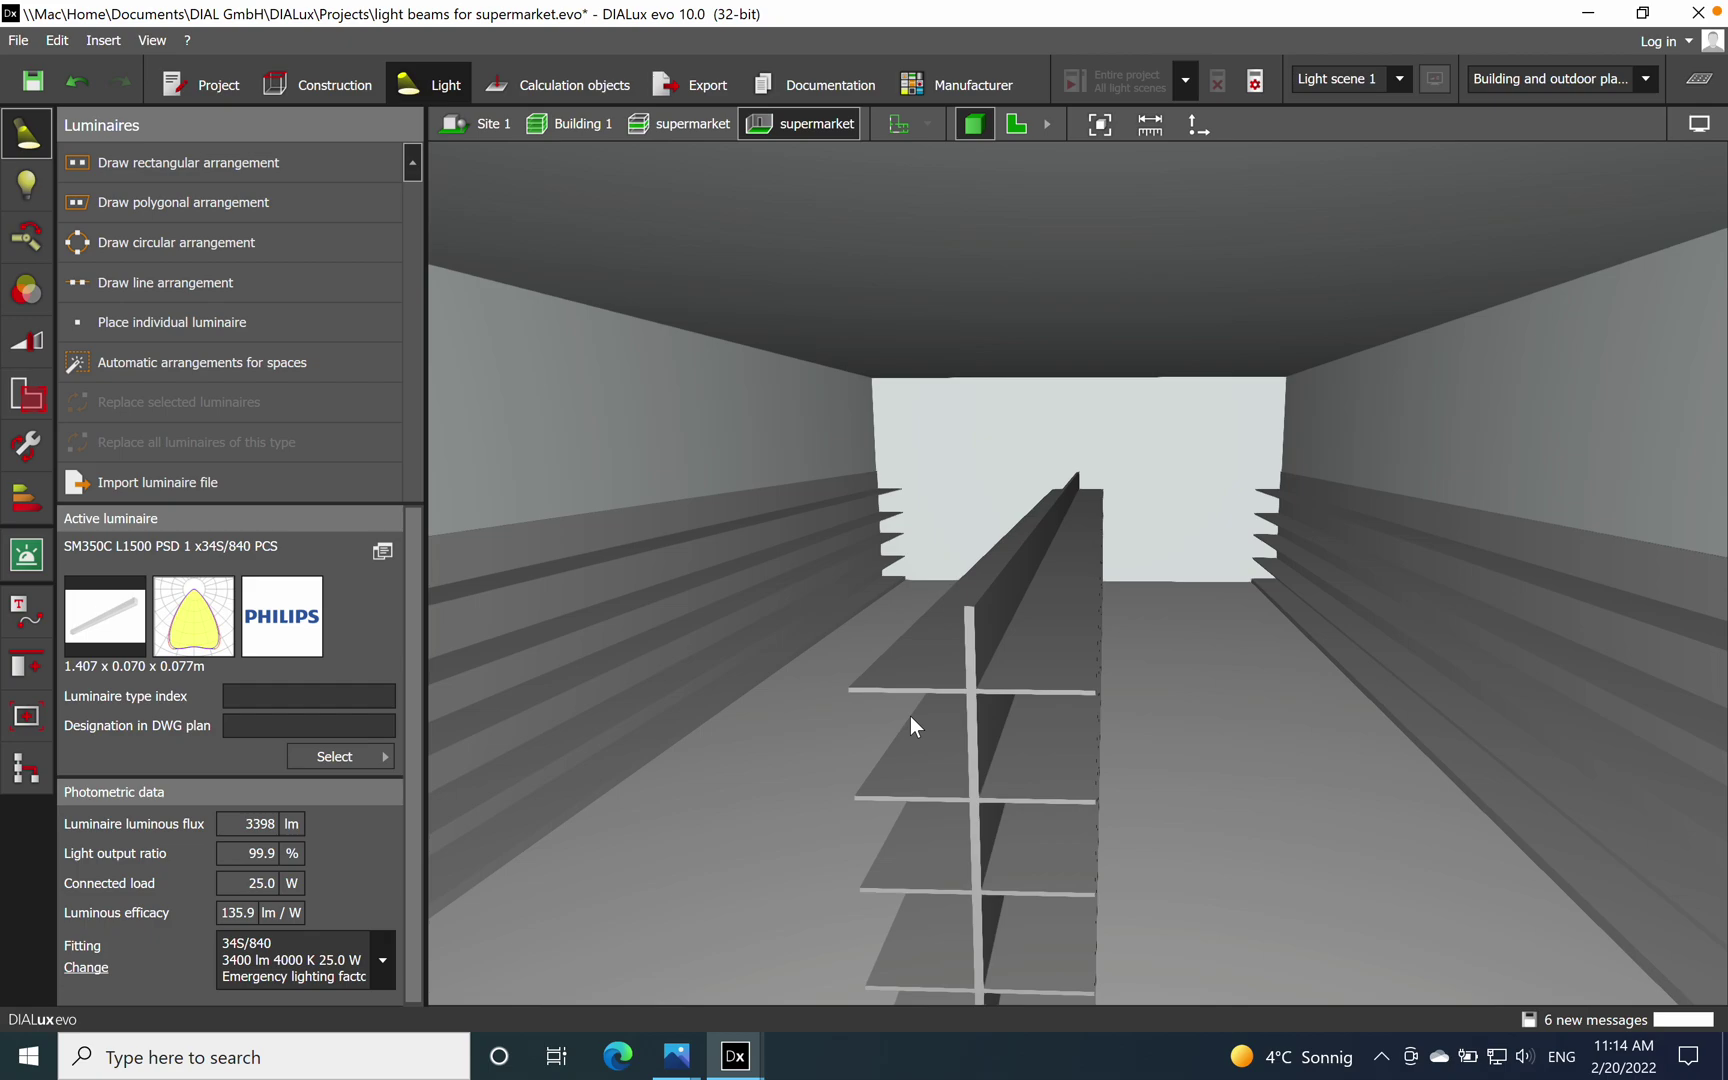
{"action": "left_click", "coordinate": [676, 1055]}
View the 30°/60°/90° beam-angle diagram, then minimize Photos to get back to DIALux evo.
{"action": "left_click", "coordinate": [794, 990]}
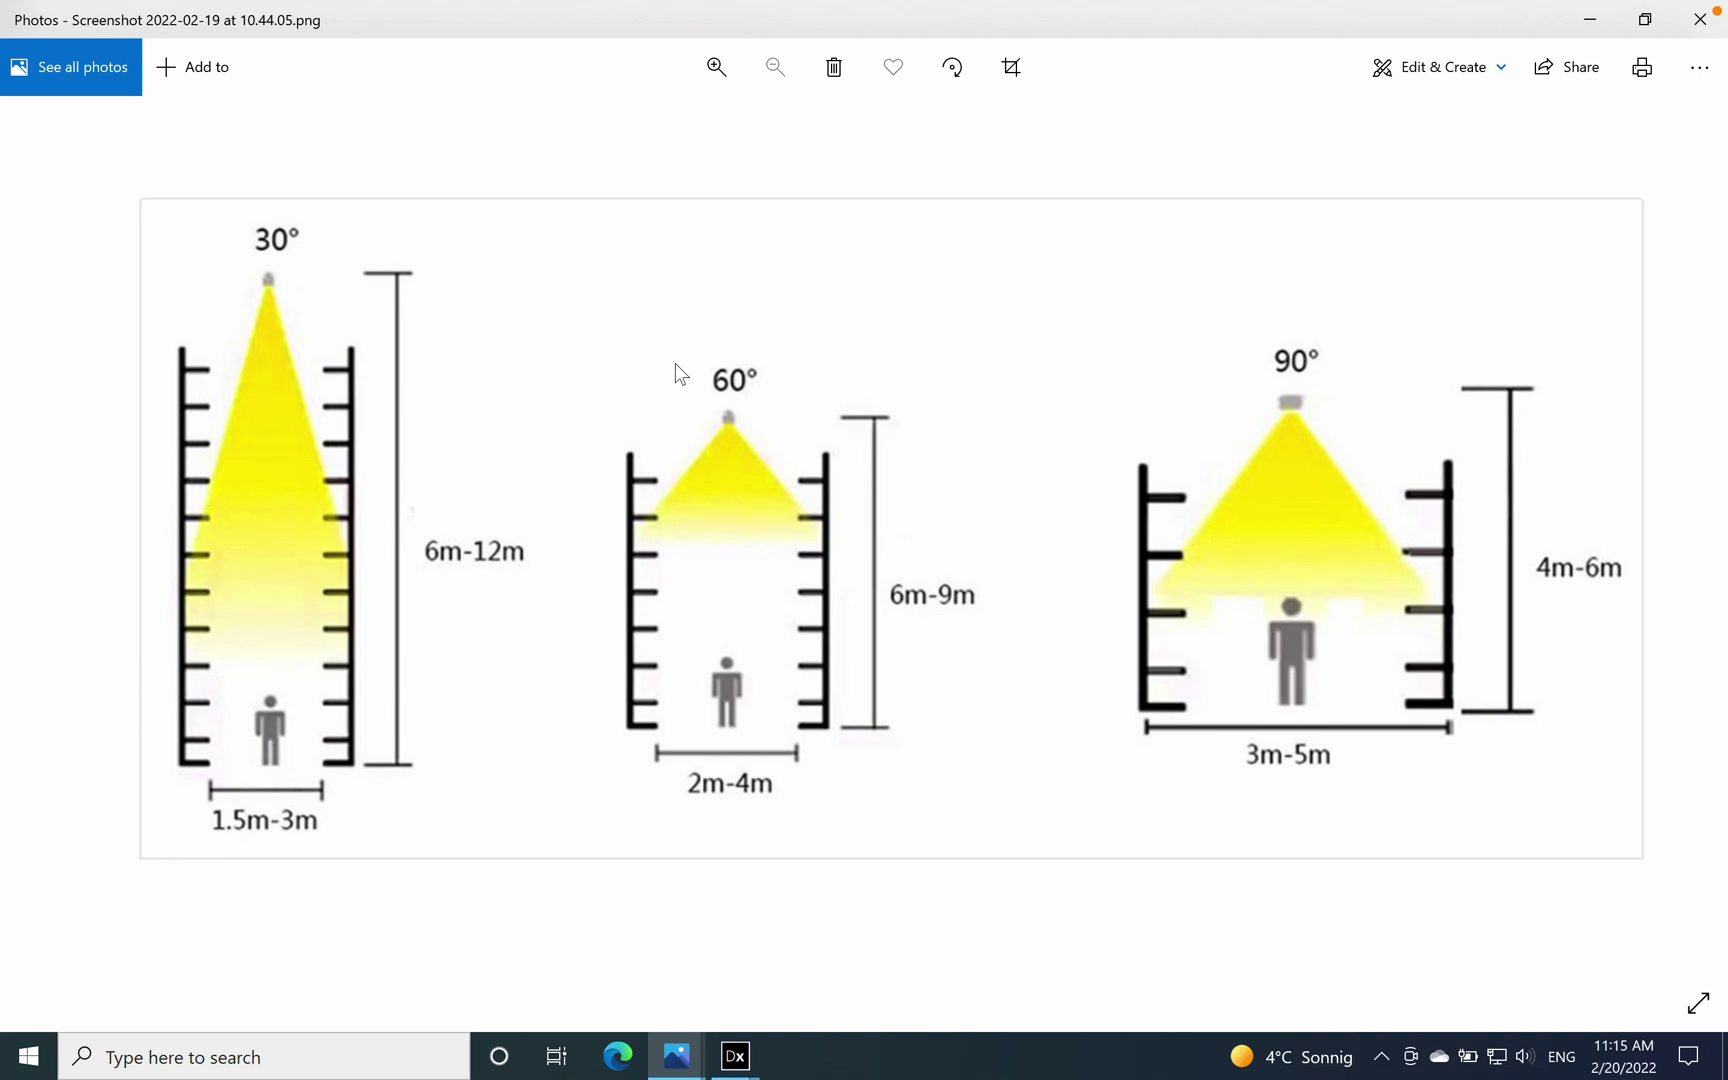
{"action": "left_click", "coordinate": [1592, 27]}
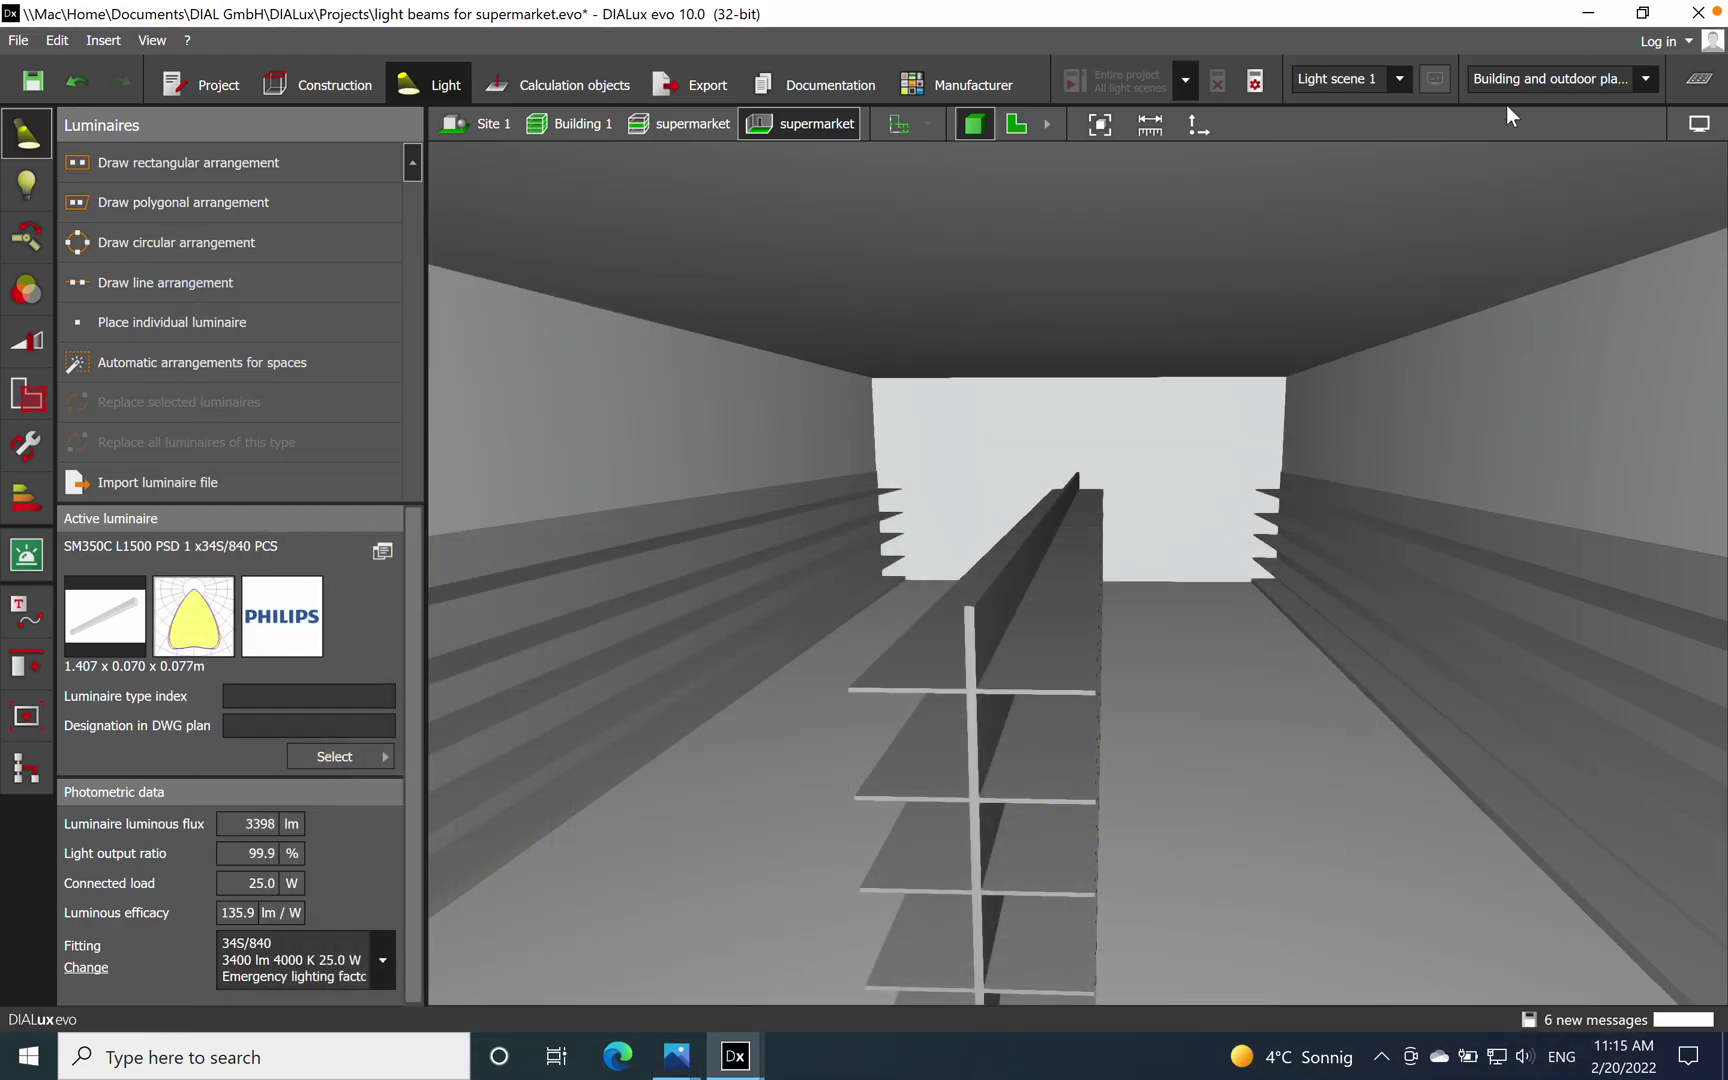
Open the beam-type chart screenshot showing Sharp 30° through Double asymmetric beams.
{"action": "mouse_move", "coordinate": [686, 1071]}
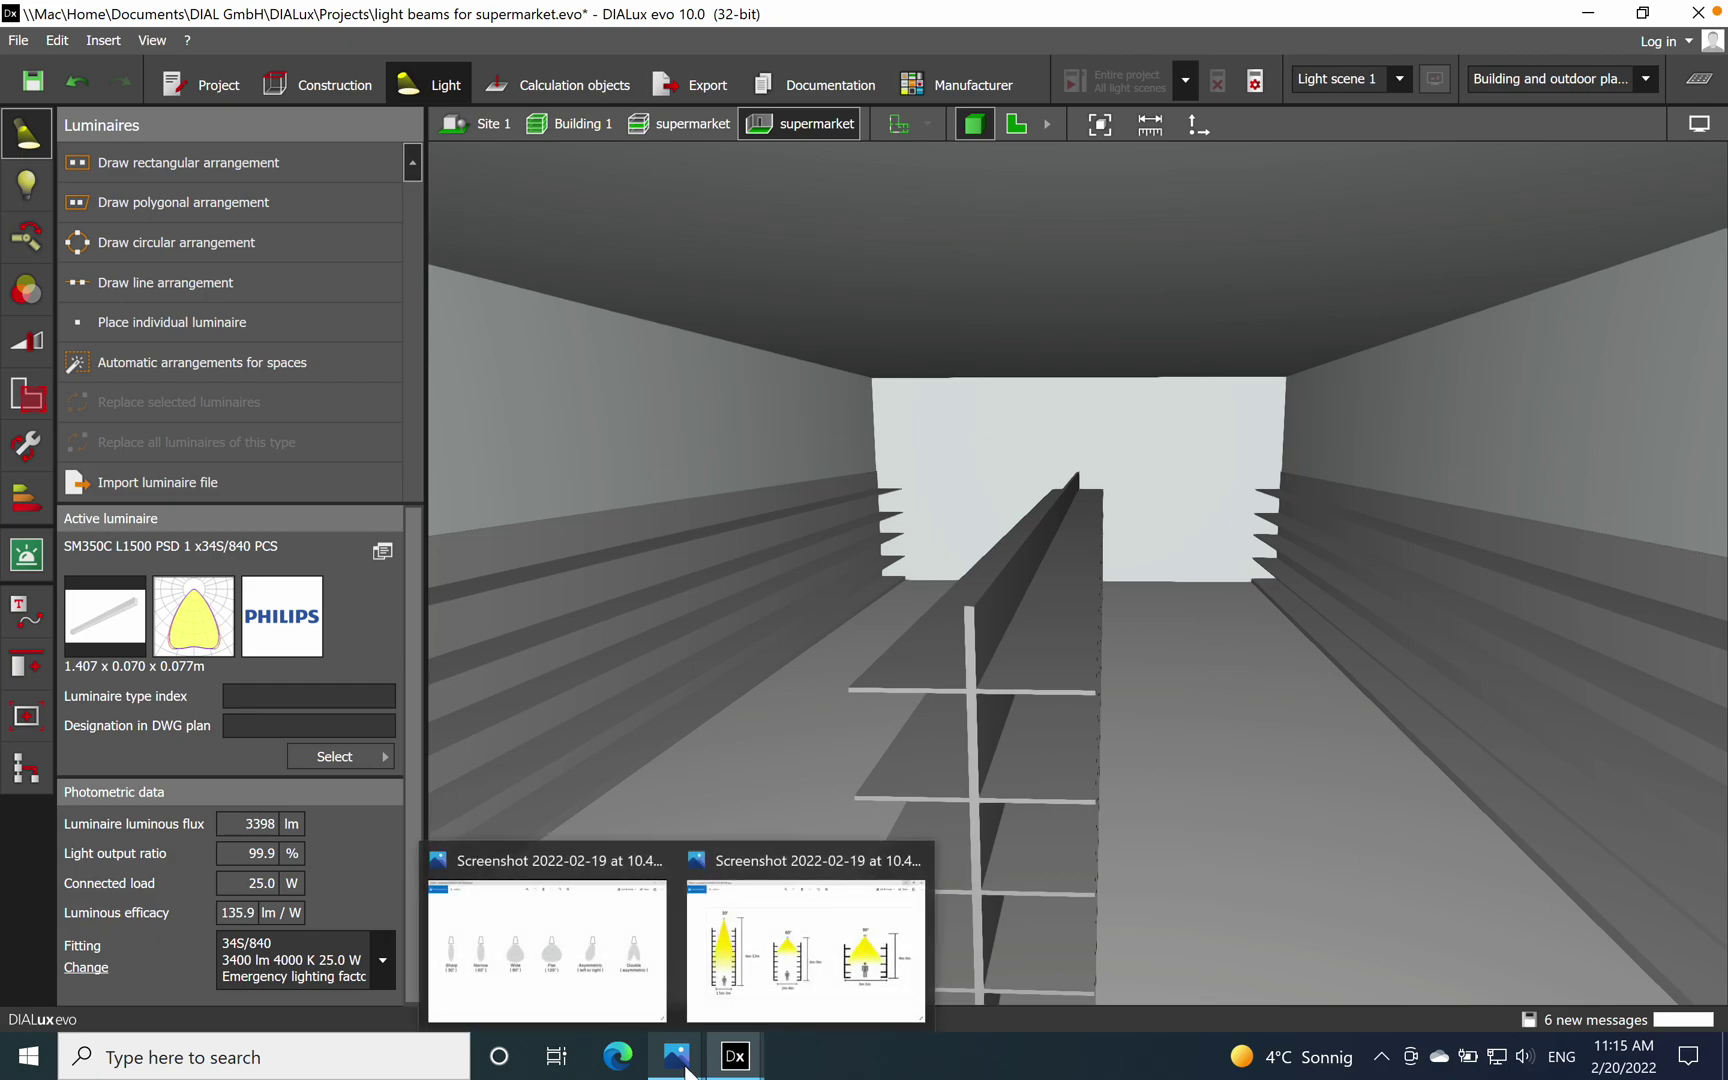
{"action": "left_click", "coordinate": [608, 963]}
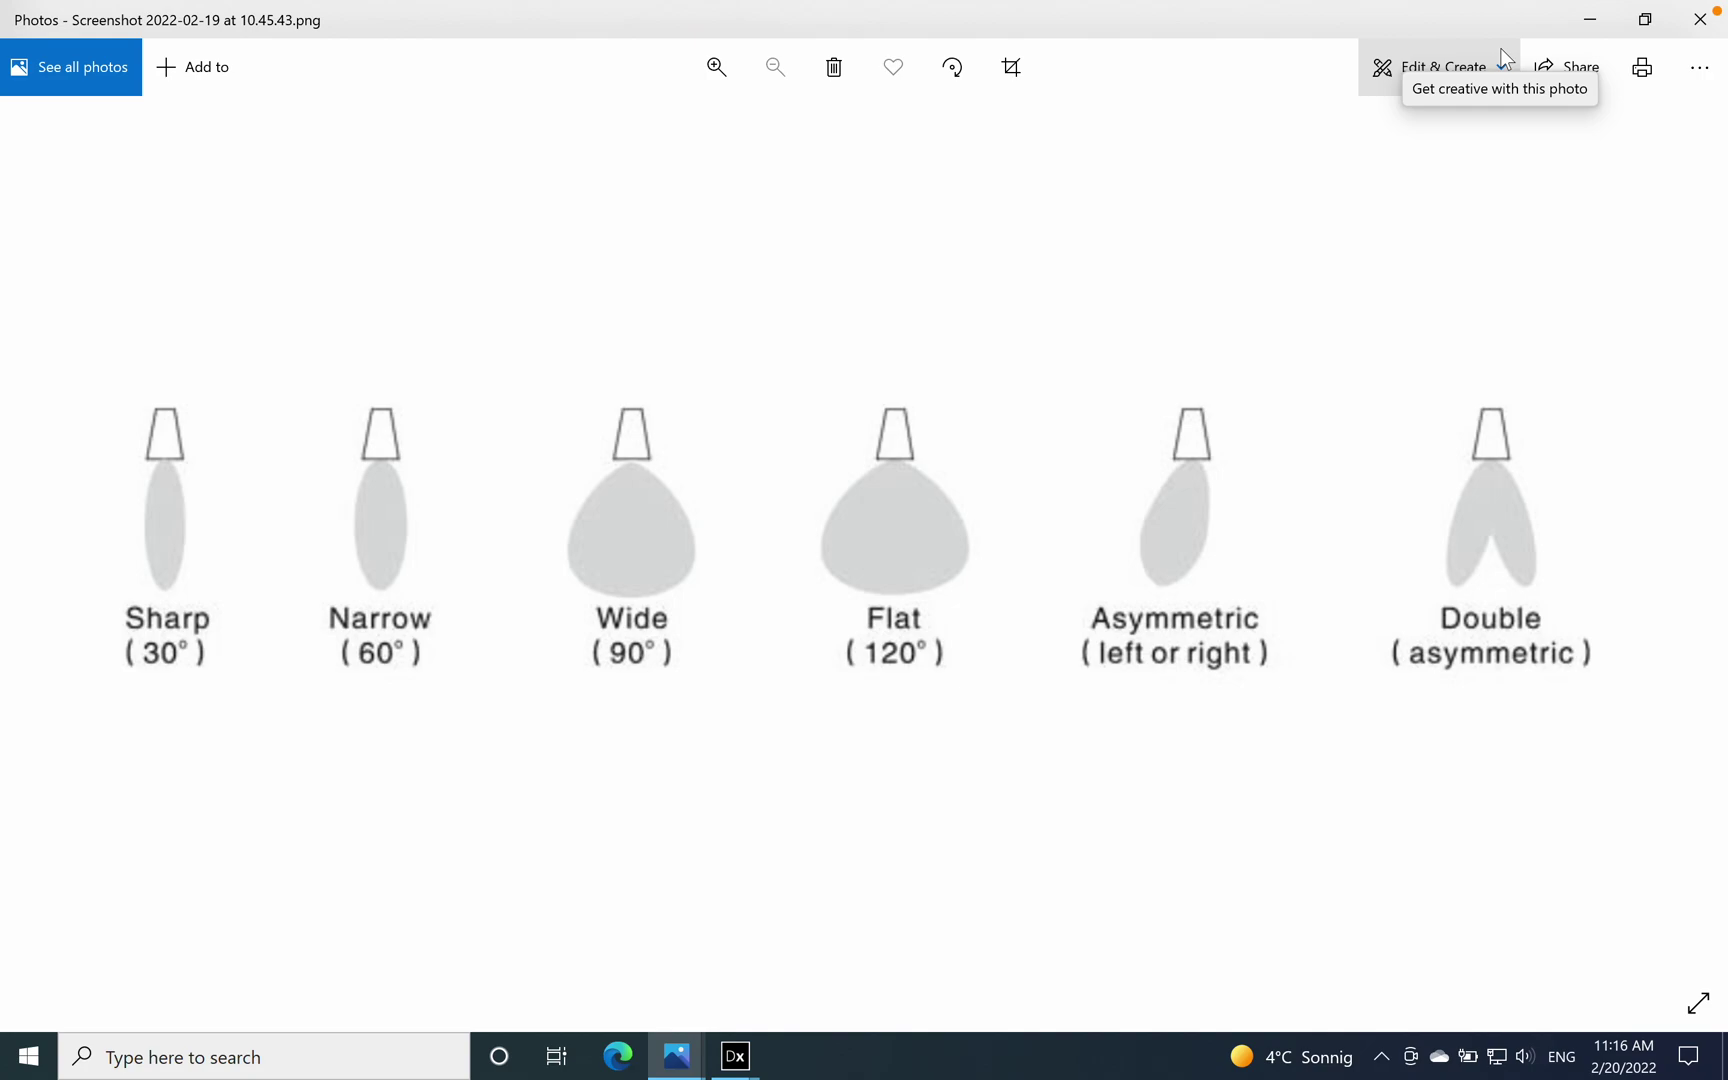
Return to DIALux evo, move the camera into the aisle, and compare the Philips 4MX850 data sheets.
{"action": "left_click", "coordinate": [1591, 19]}
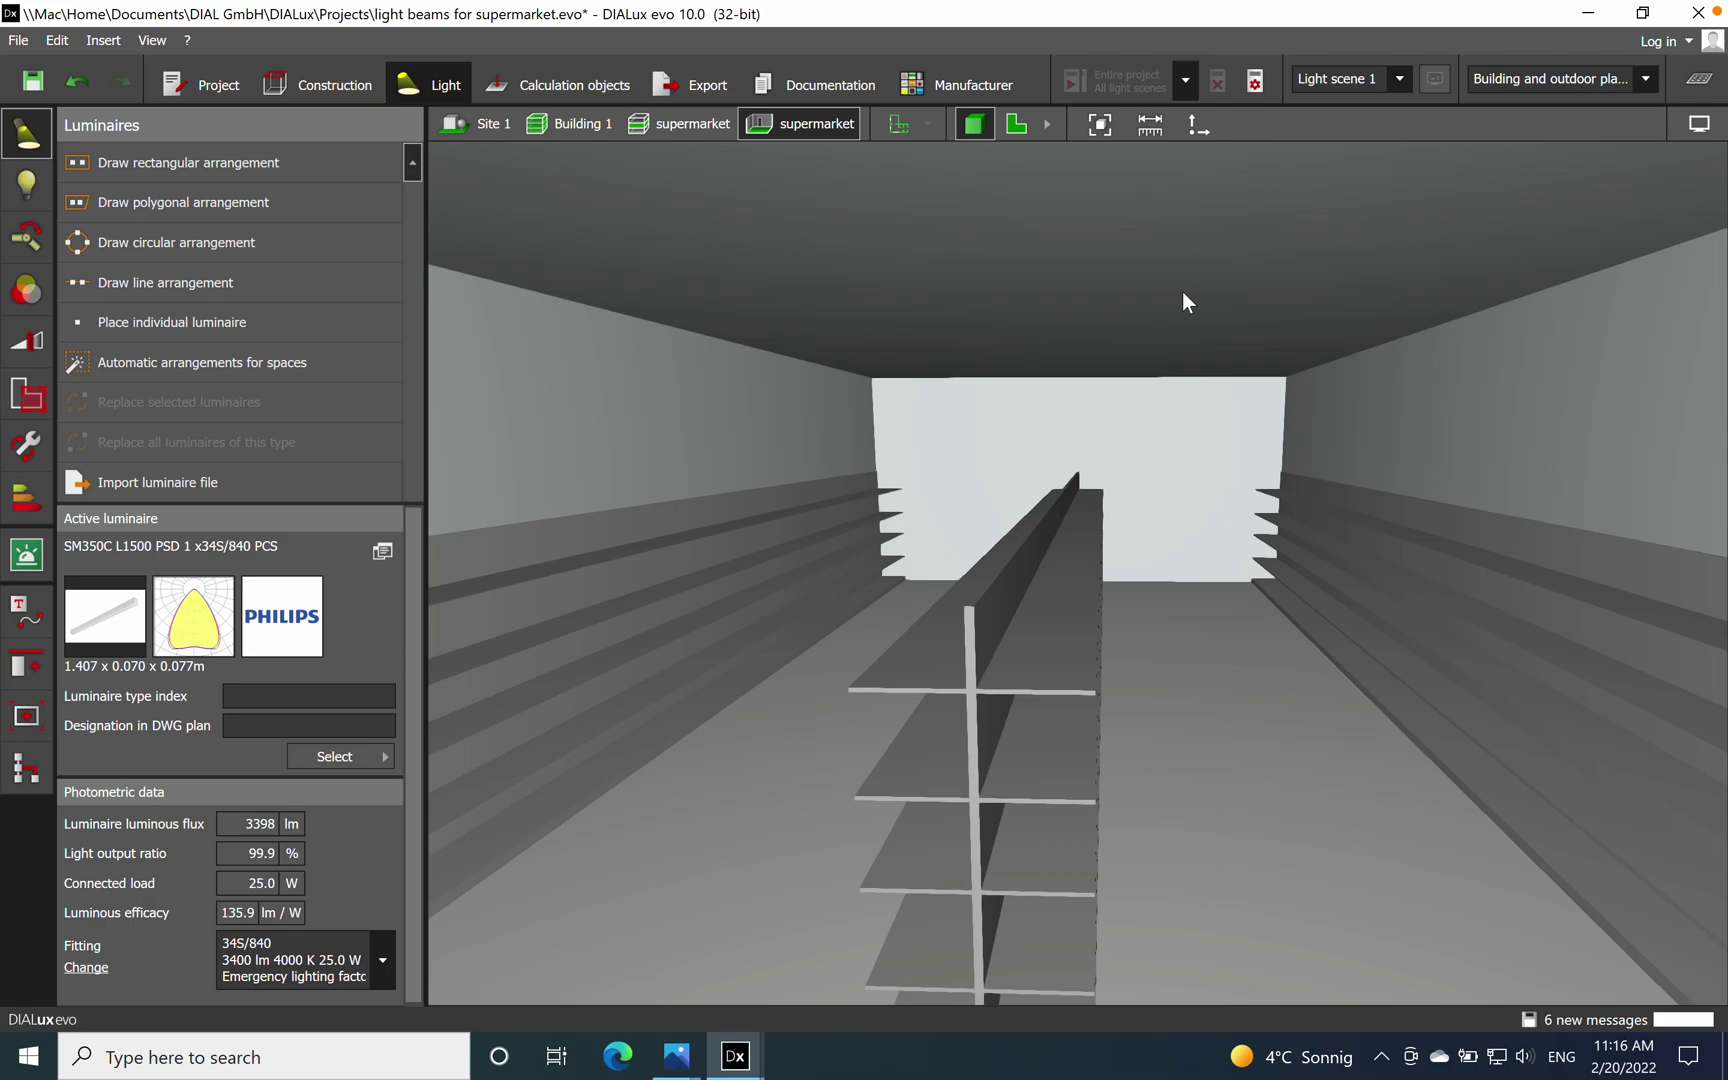
{"action": "scroll", "coordinate": [1160, 399], "scroll_direction": "up", "scroll_amount": 3}
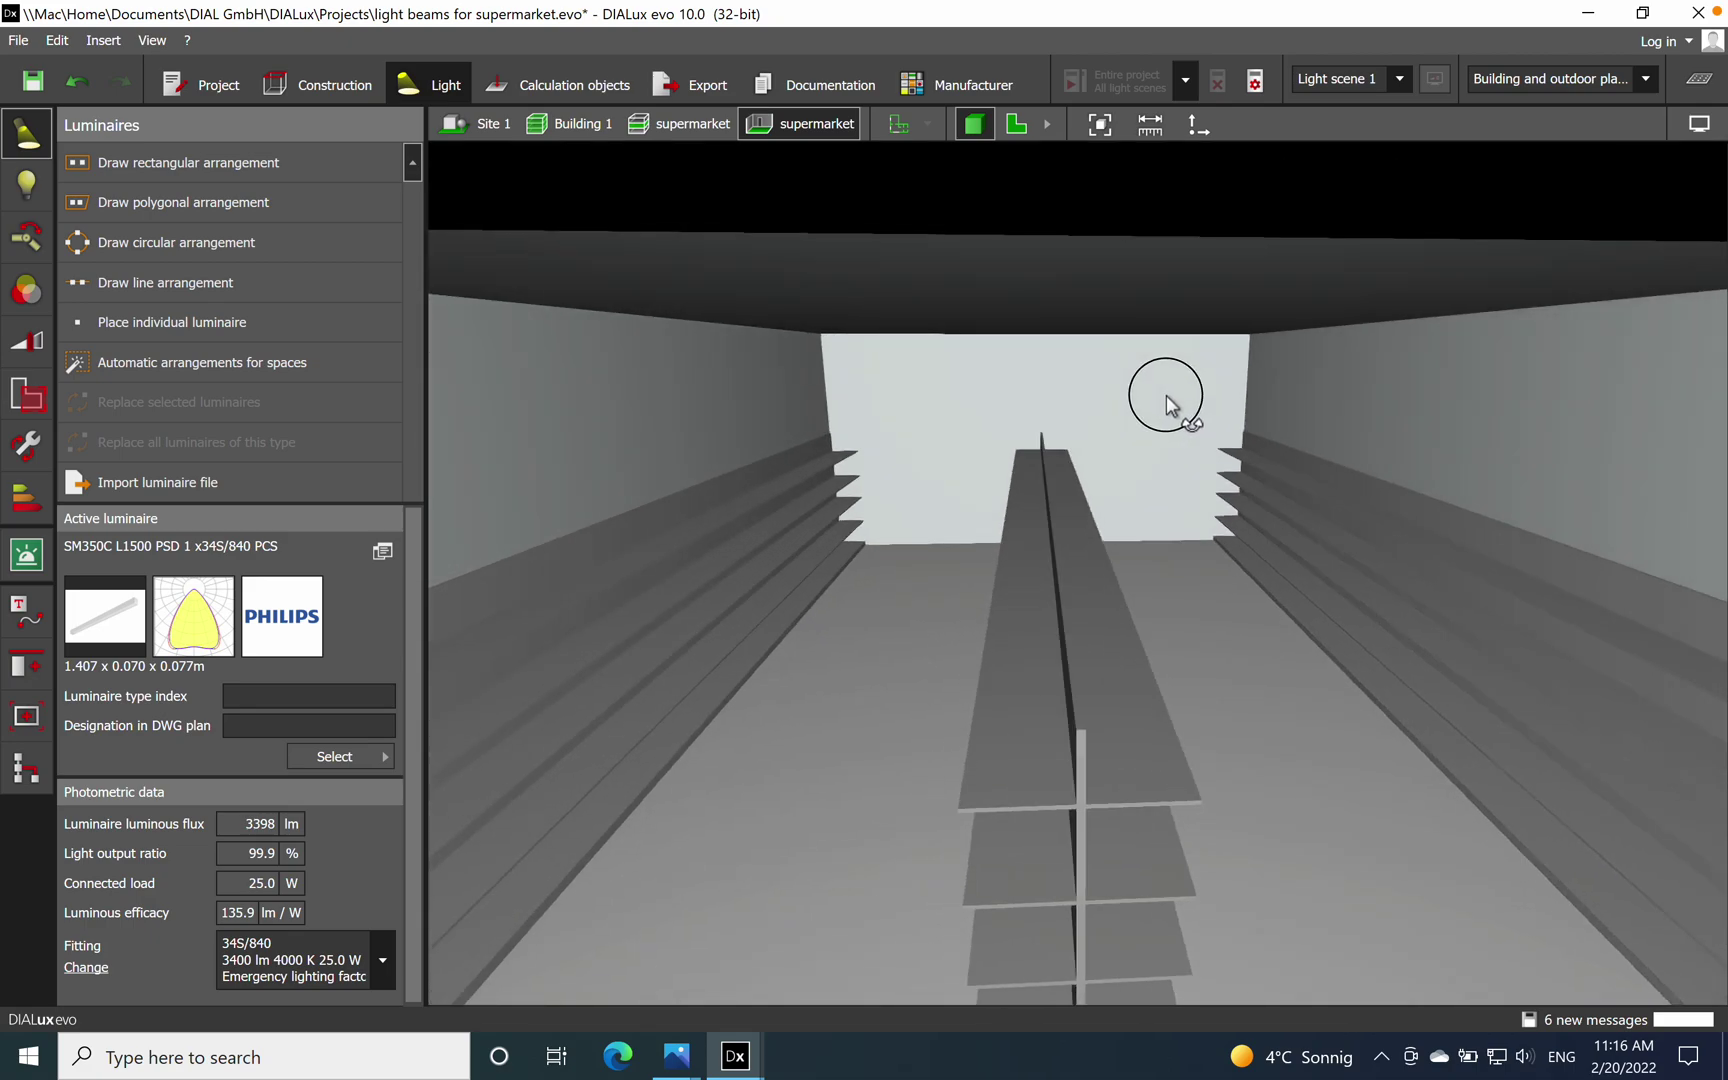
{"action": "scroll", "coordinate": [1164, 399], "scroll_direction": "down", "scroll_amount": 2}
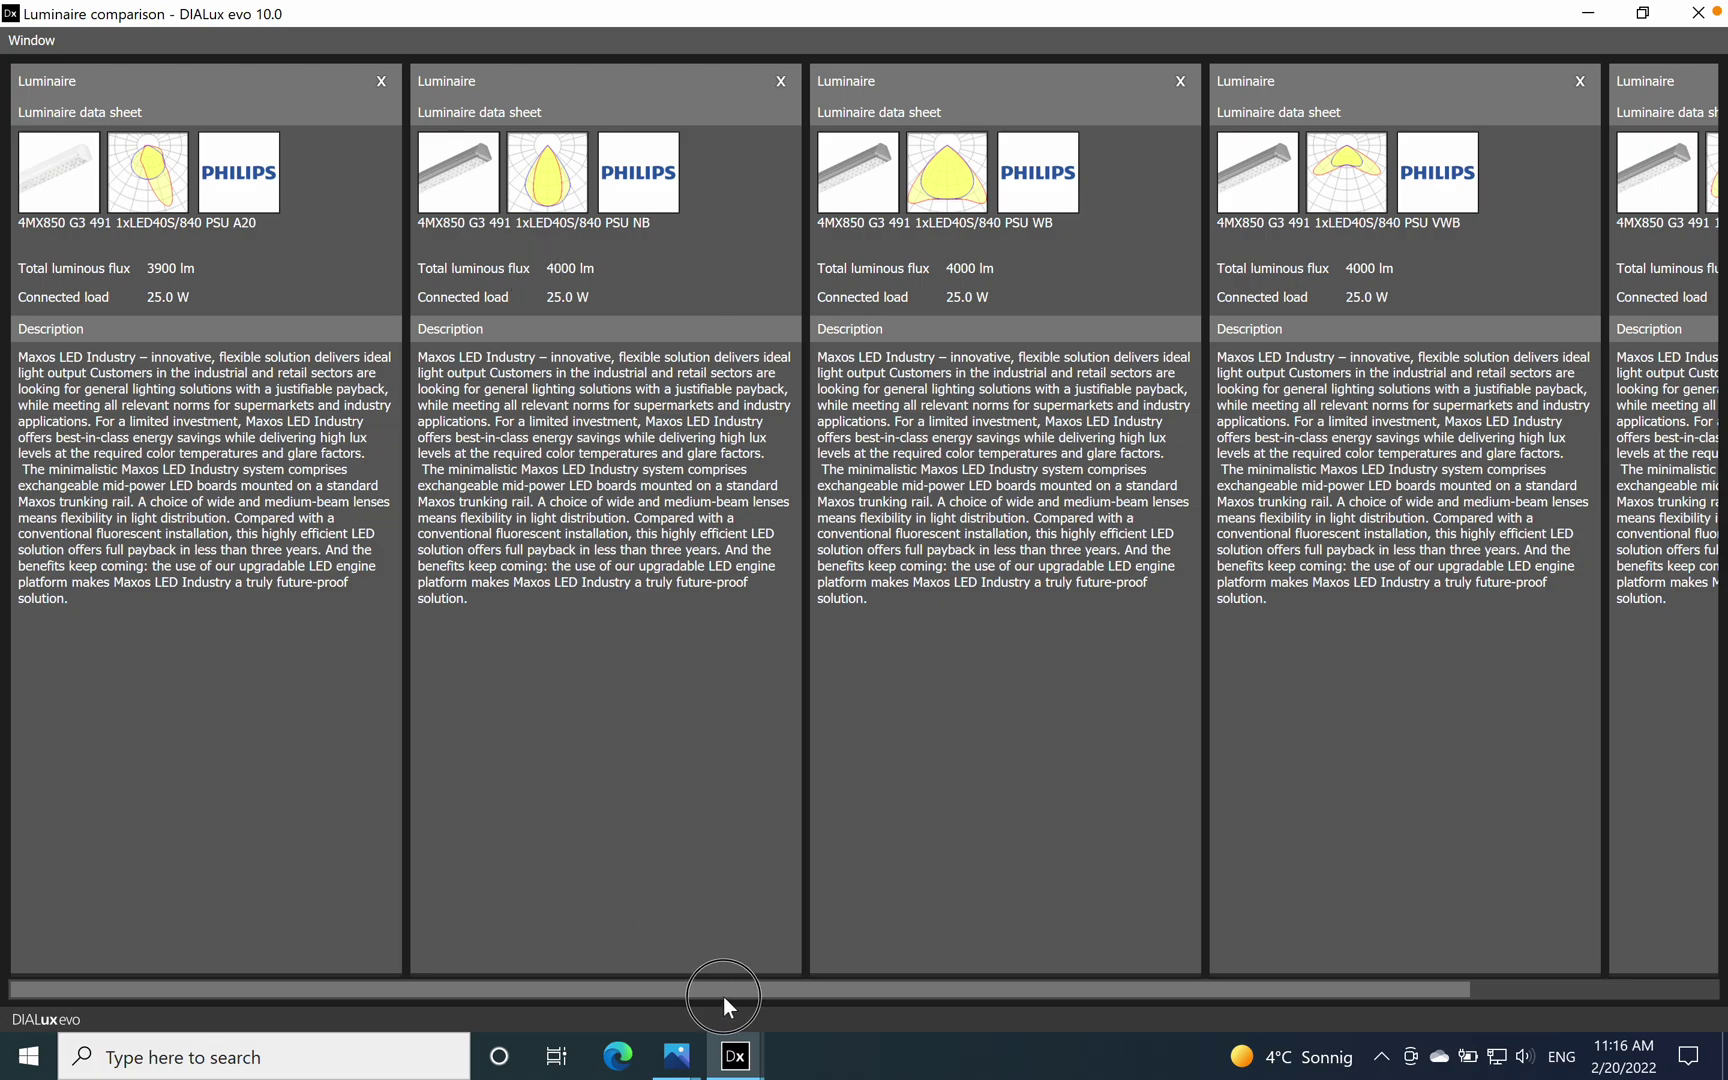
{"action": "left_click_drag", "start_coordinate": [723, 996], "coordinate": [1087, 1005]}
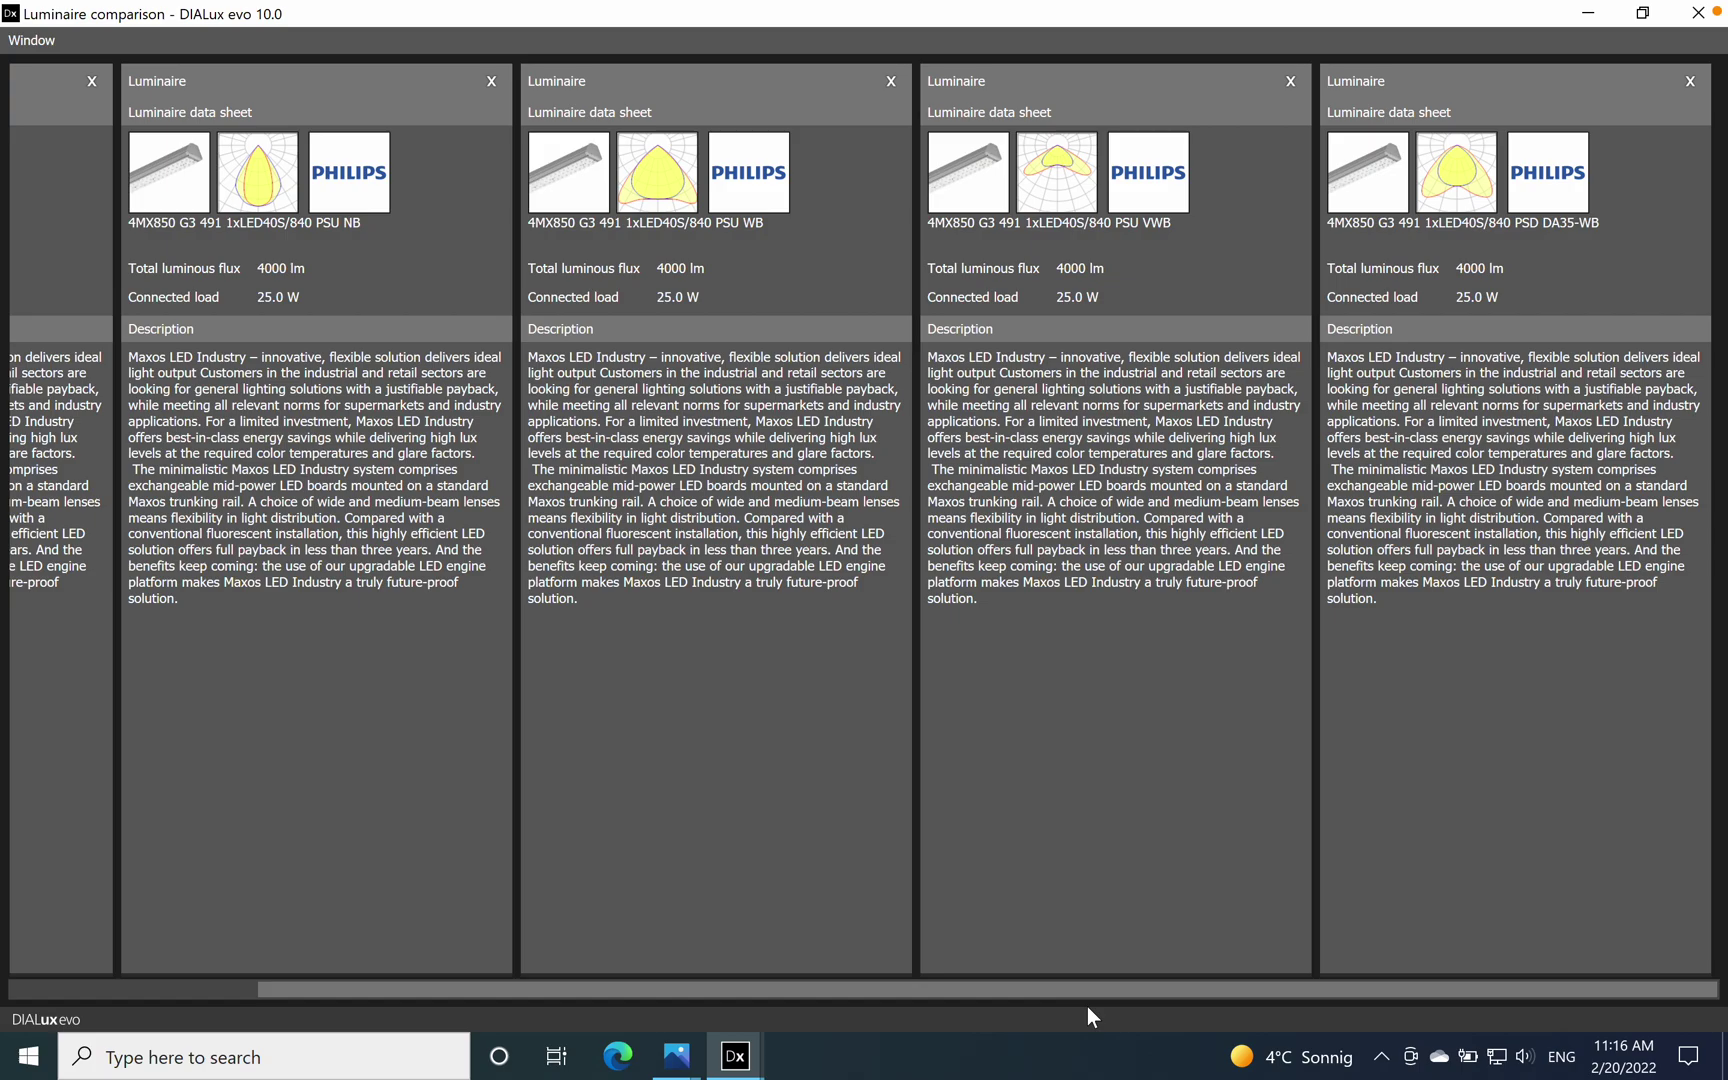
Browse the 4MX850 variants through PSD DA35-WB, then minimize the comparison window.
{"action": "left_click_drag", "start_coordinate": [1091, 992], "coordinate": [1081, 993]}
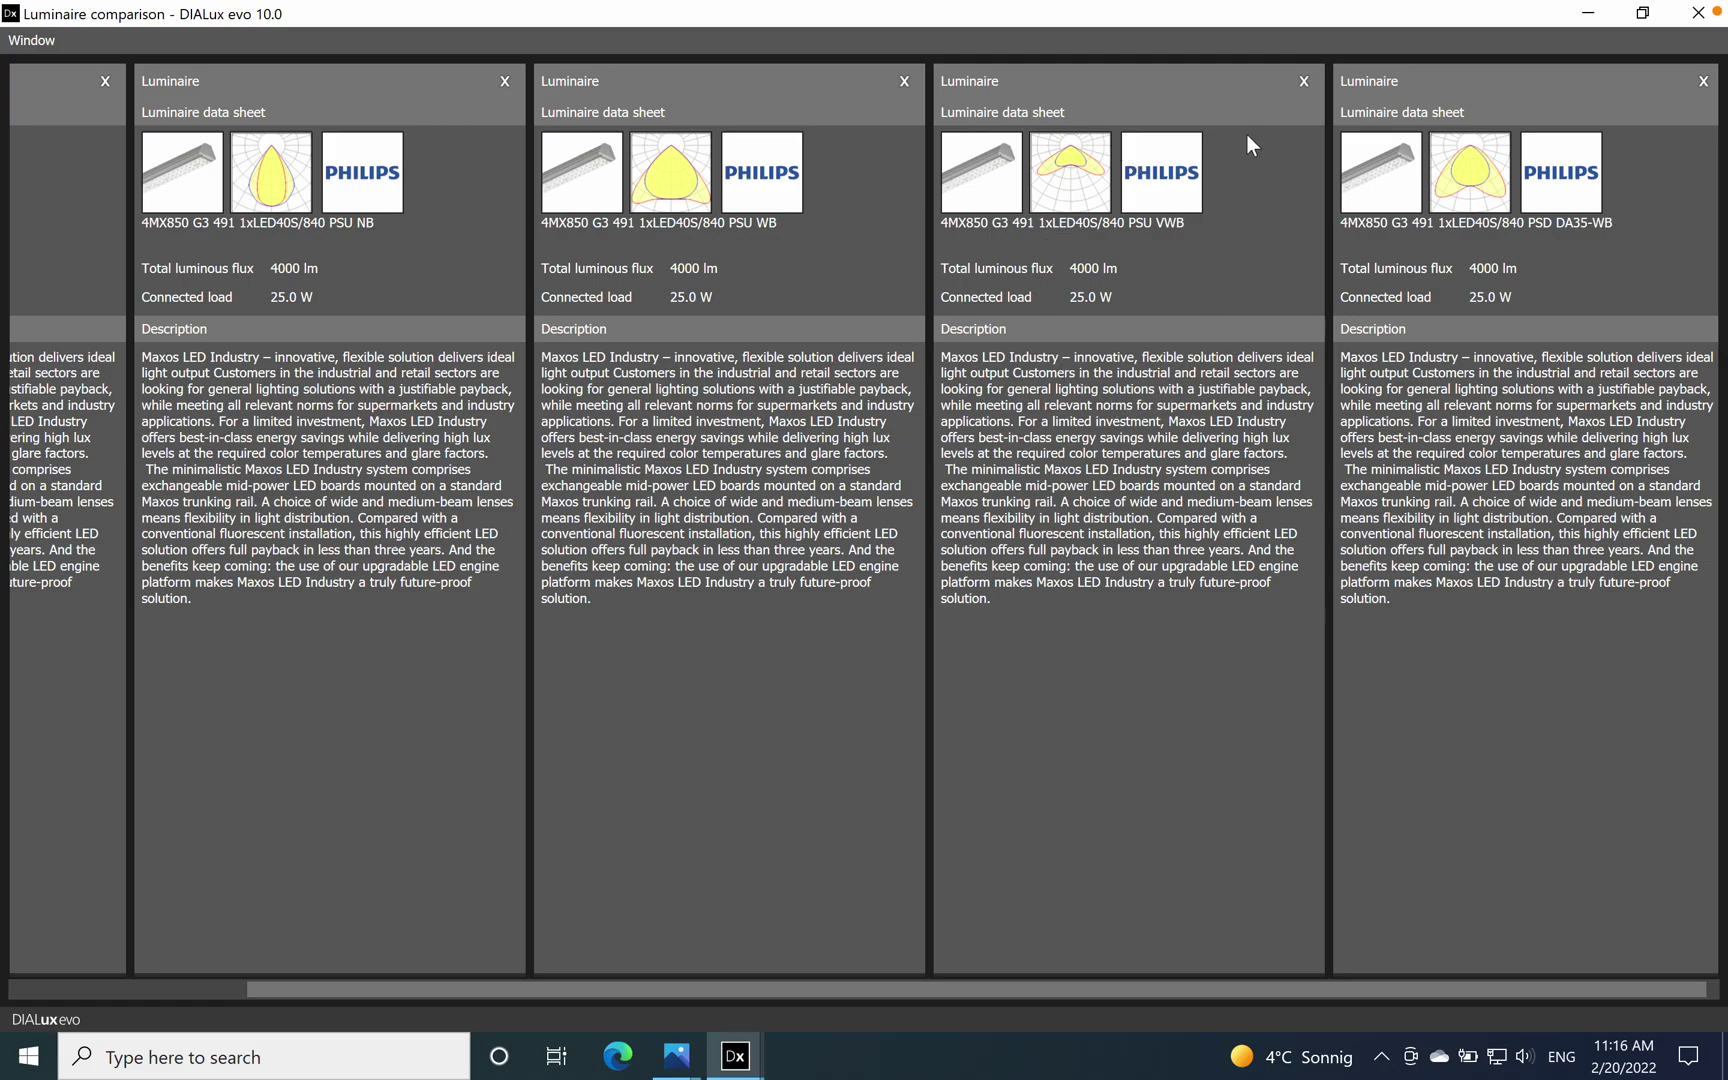
{"action": "left_click", "coordinate": [1589, 16]}
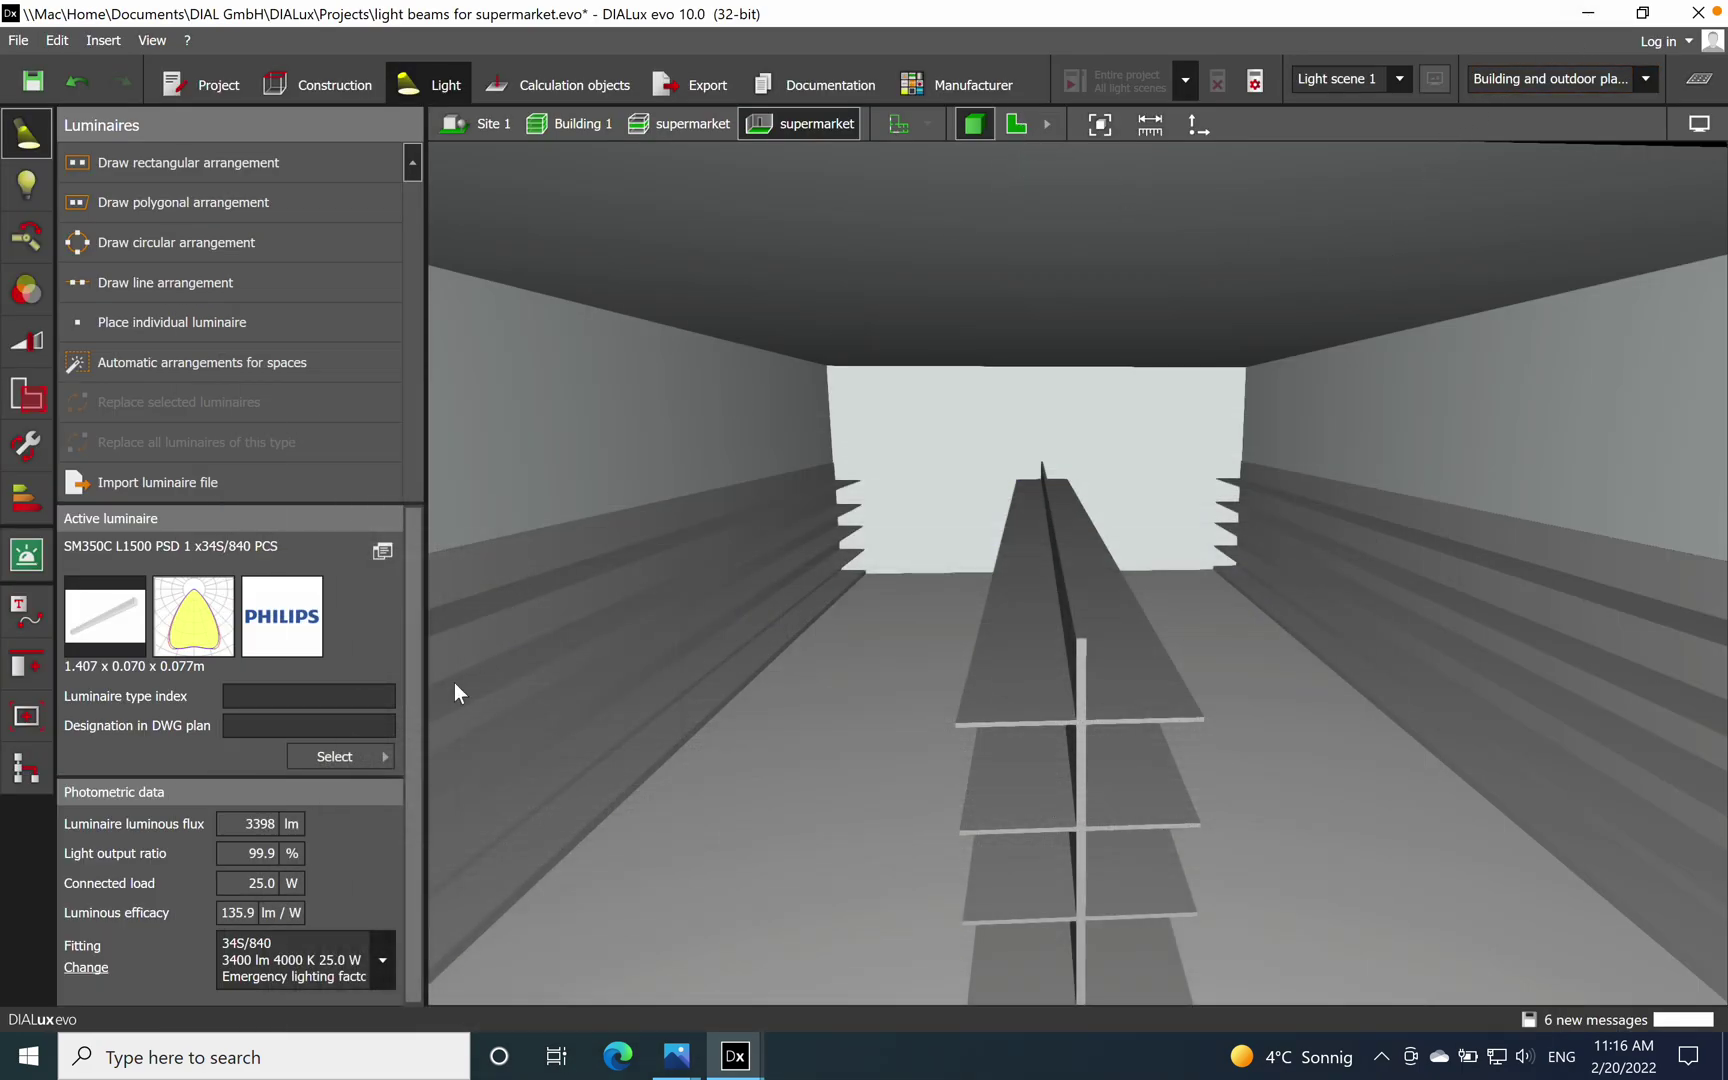
Make the 4MX850 G3 491 1xLED40S/840 PSU WB the active luminaire and recheck the comparison sheets.
{"action": "left_click", "coordinate": [381, 758]}
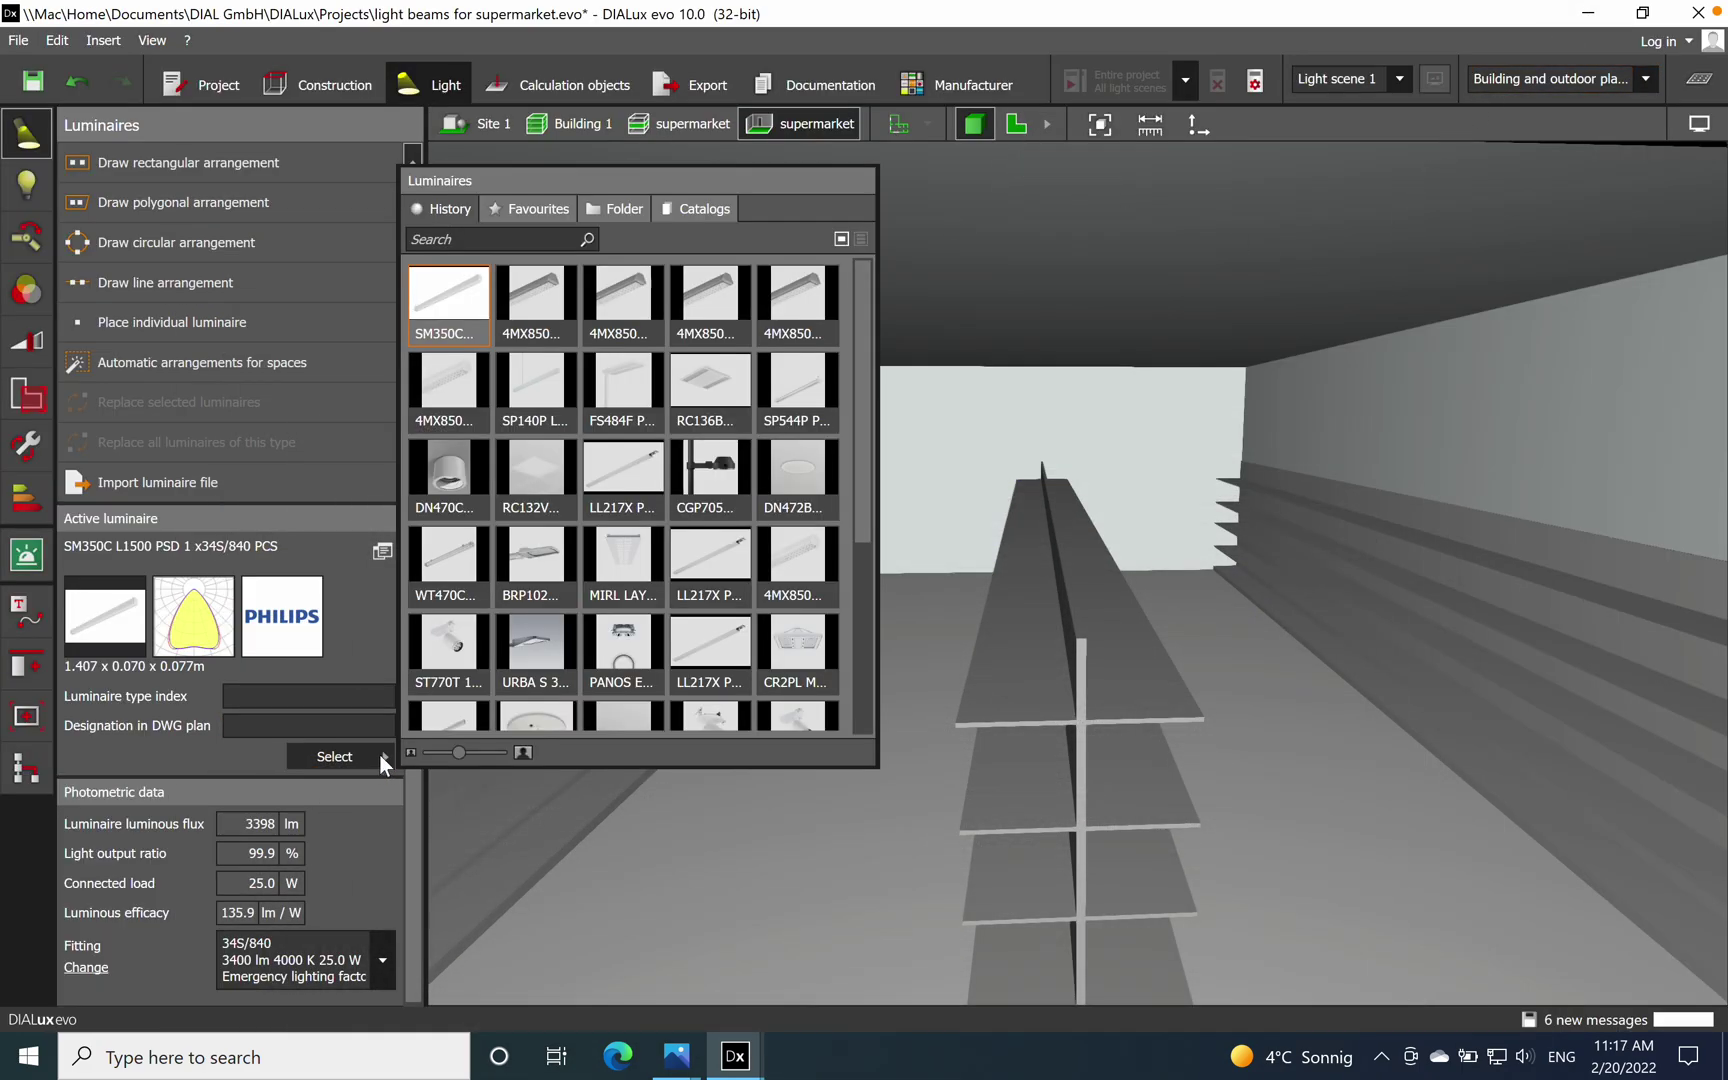
{"action": "left_click", "coordinate": [551, 313]}
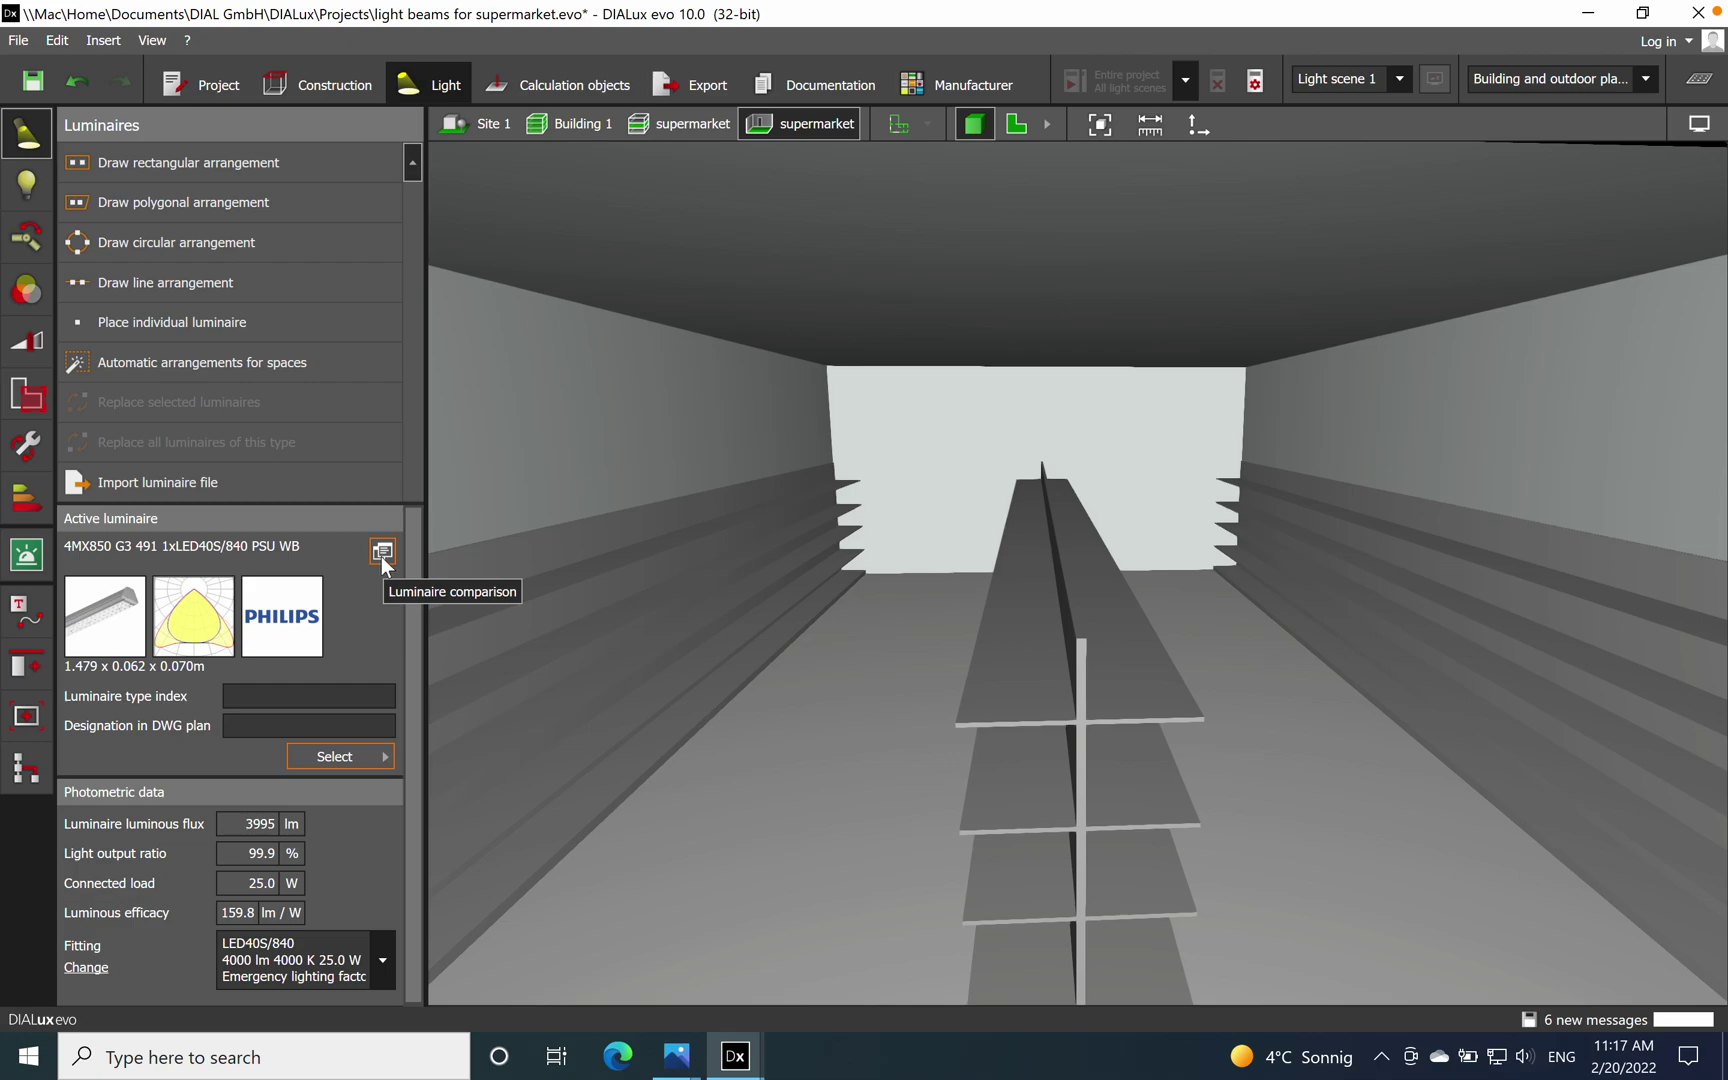
{"action": "mouse_move", "coordinate": [734, 1056]}
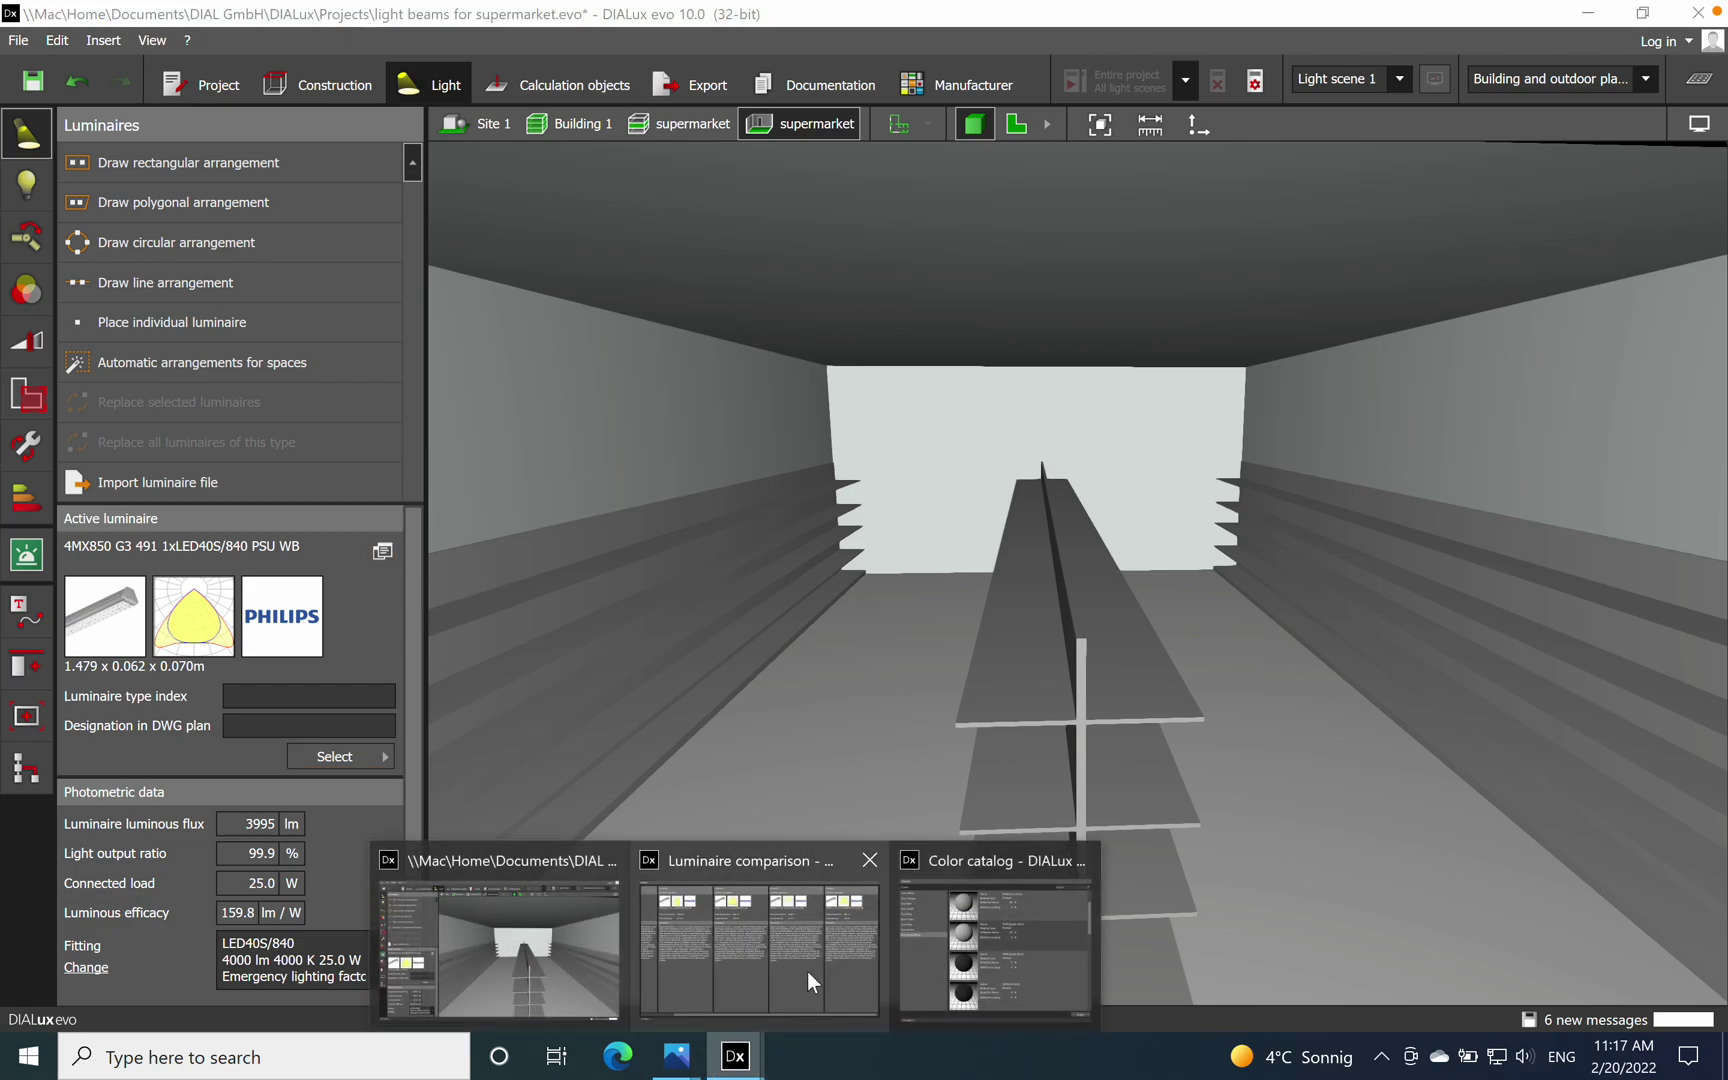
{"action": "left_click", "coordinate": [797, 951]}
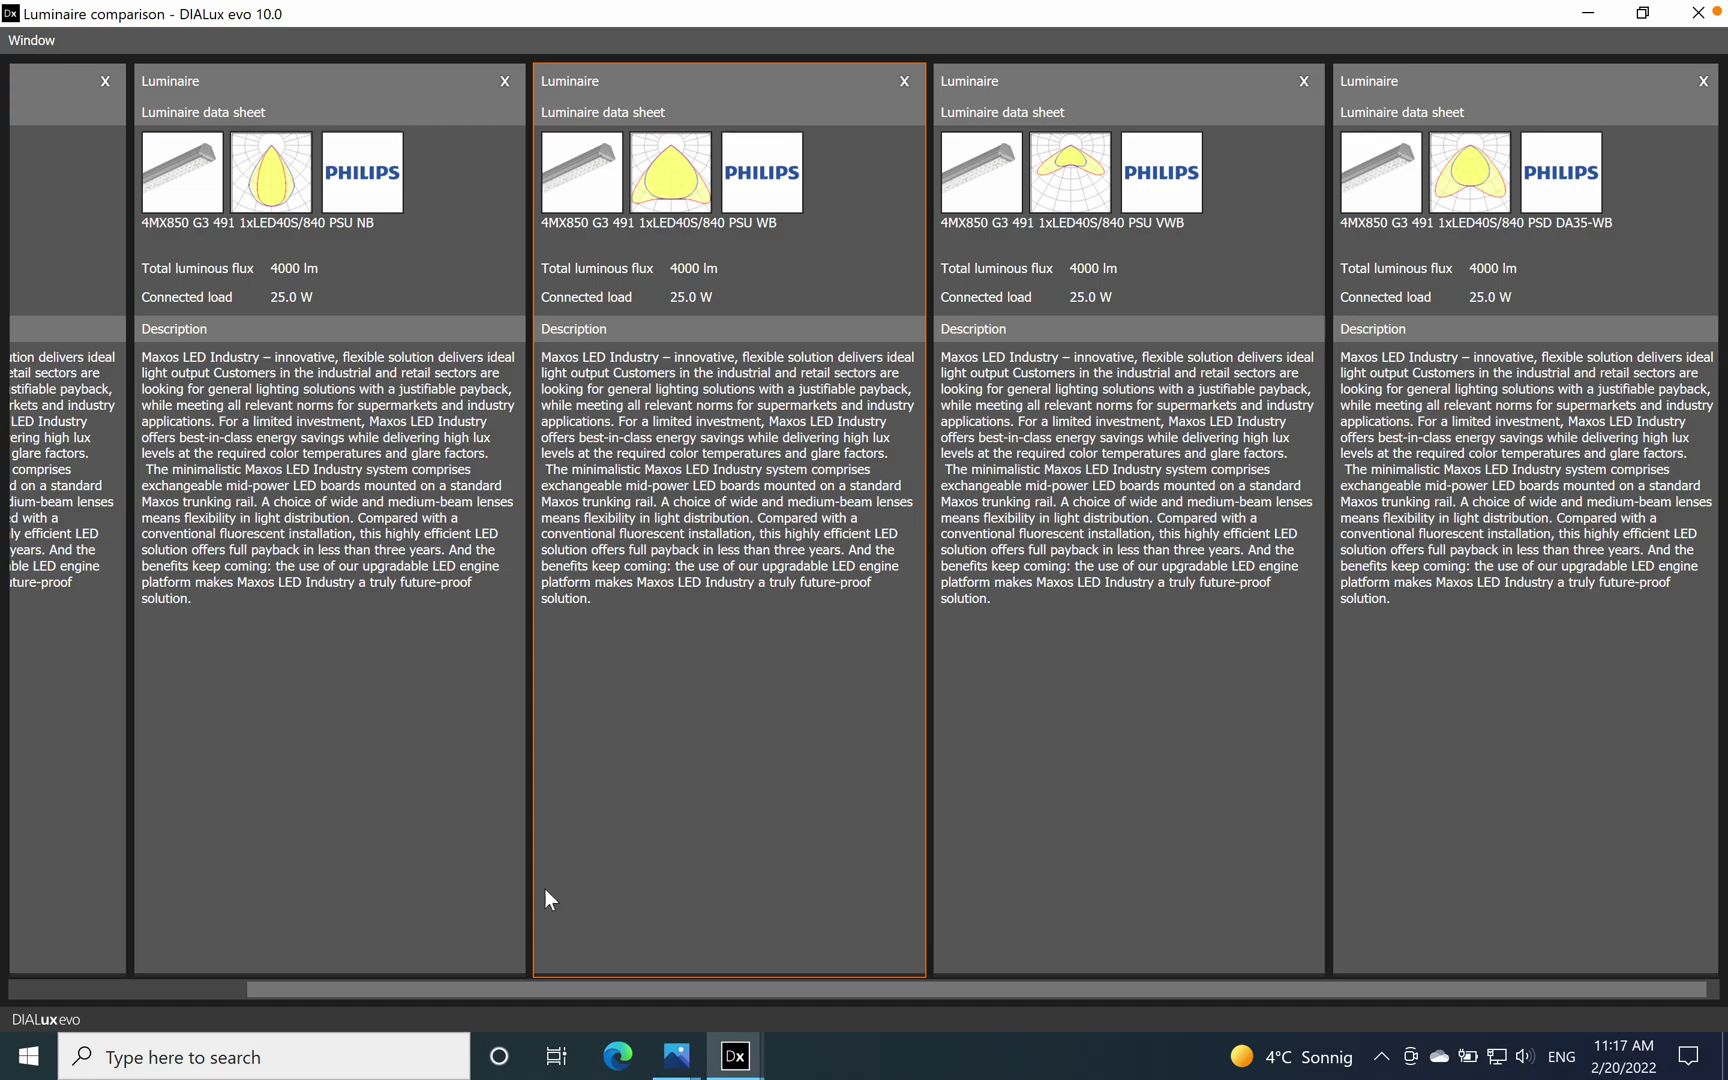
{"action": "left_click_drag", "start_coordinate": [820, 994], "coordinate": [487, 990]}
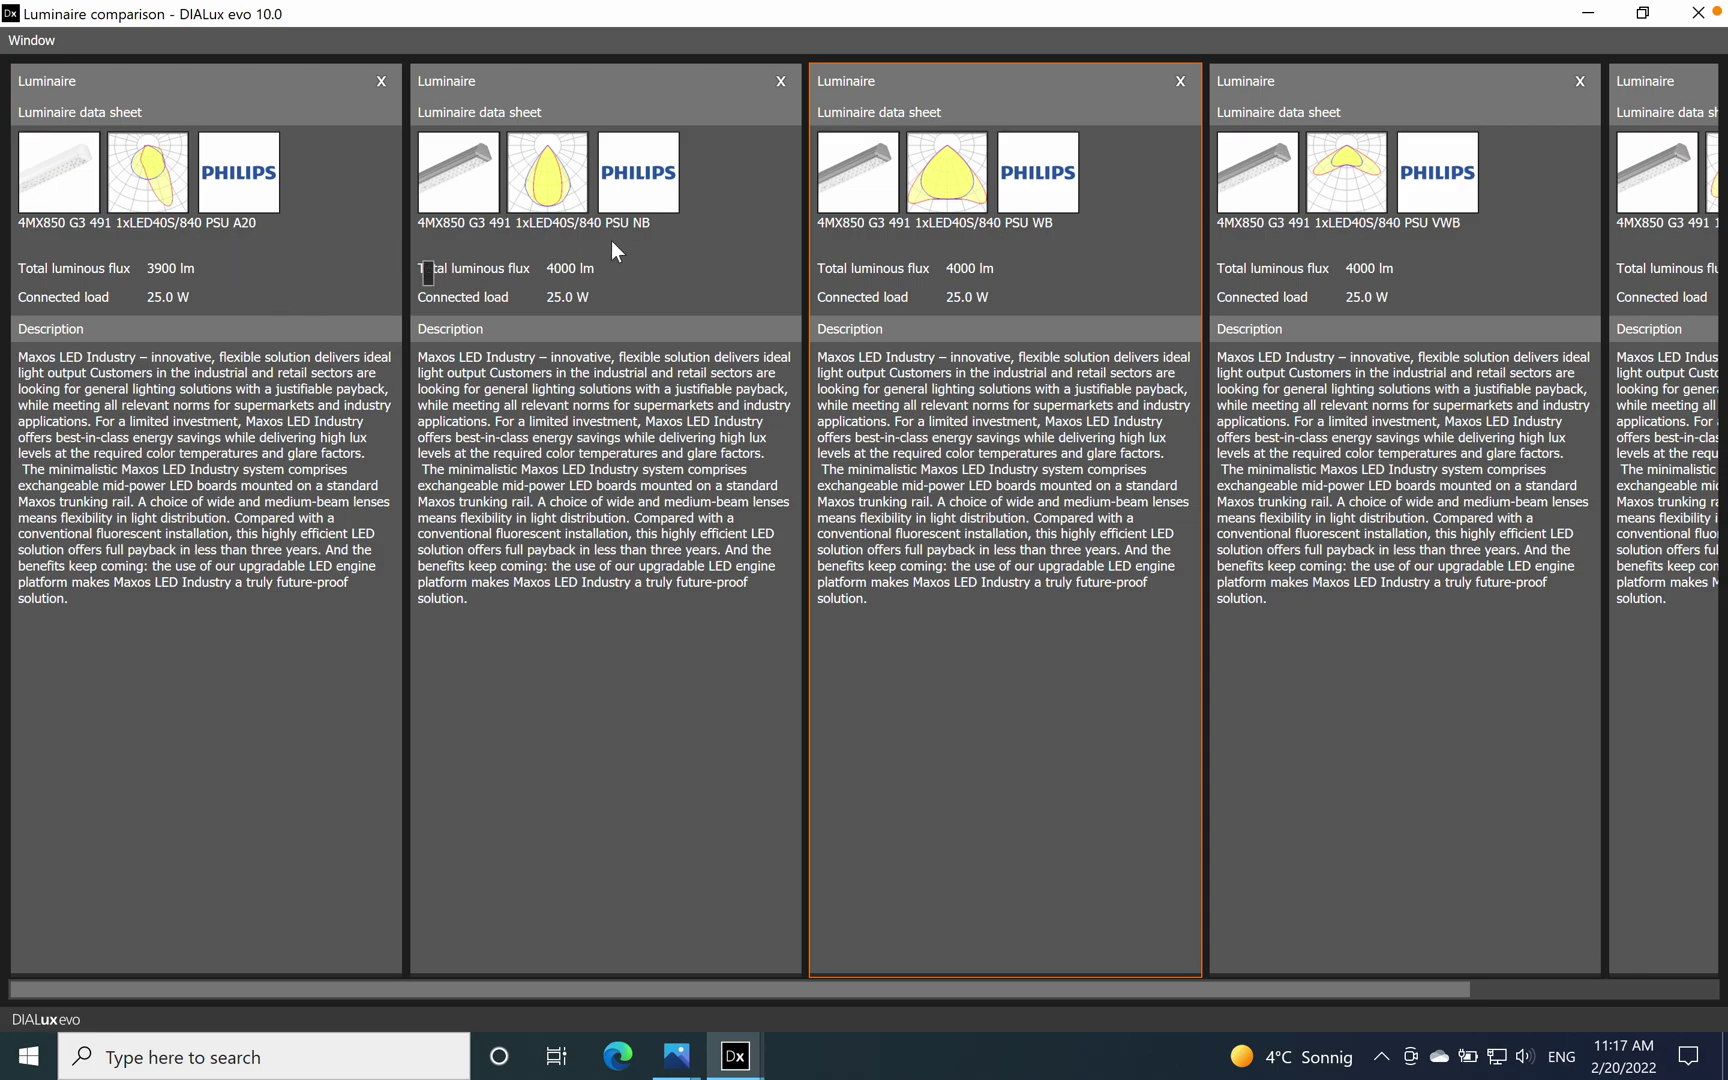
{"action": "left_click_drag", "start_coordinate": [1071, 990], "coordinate": [1160, 993]}
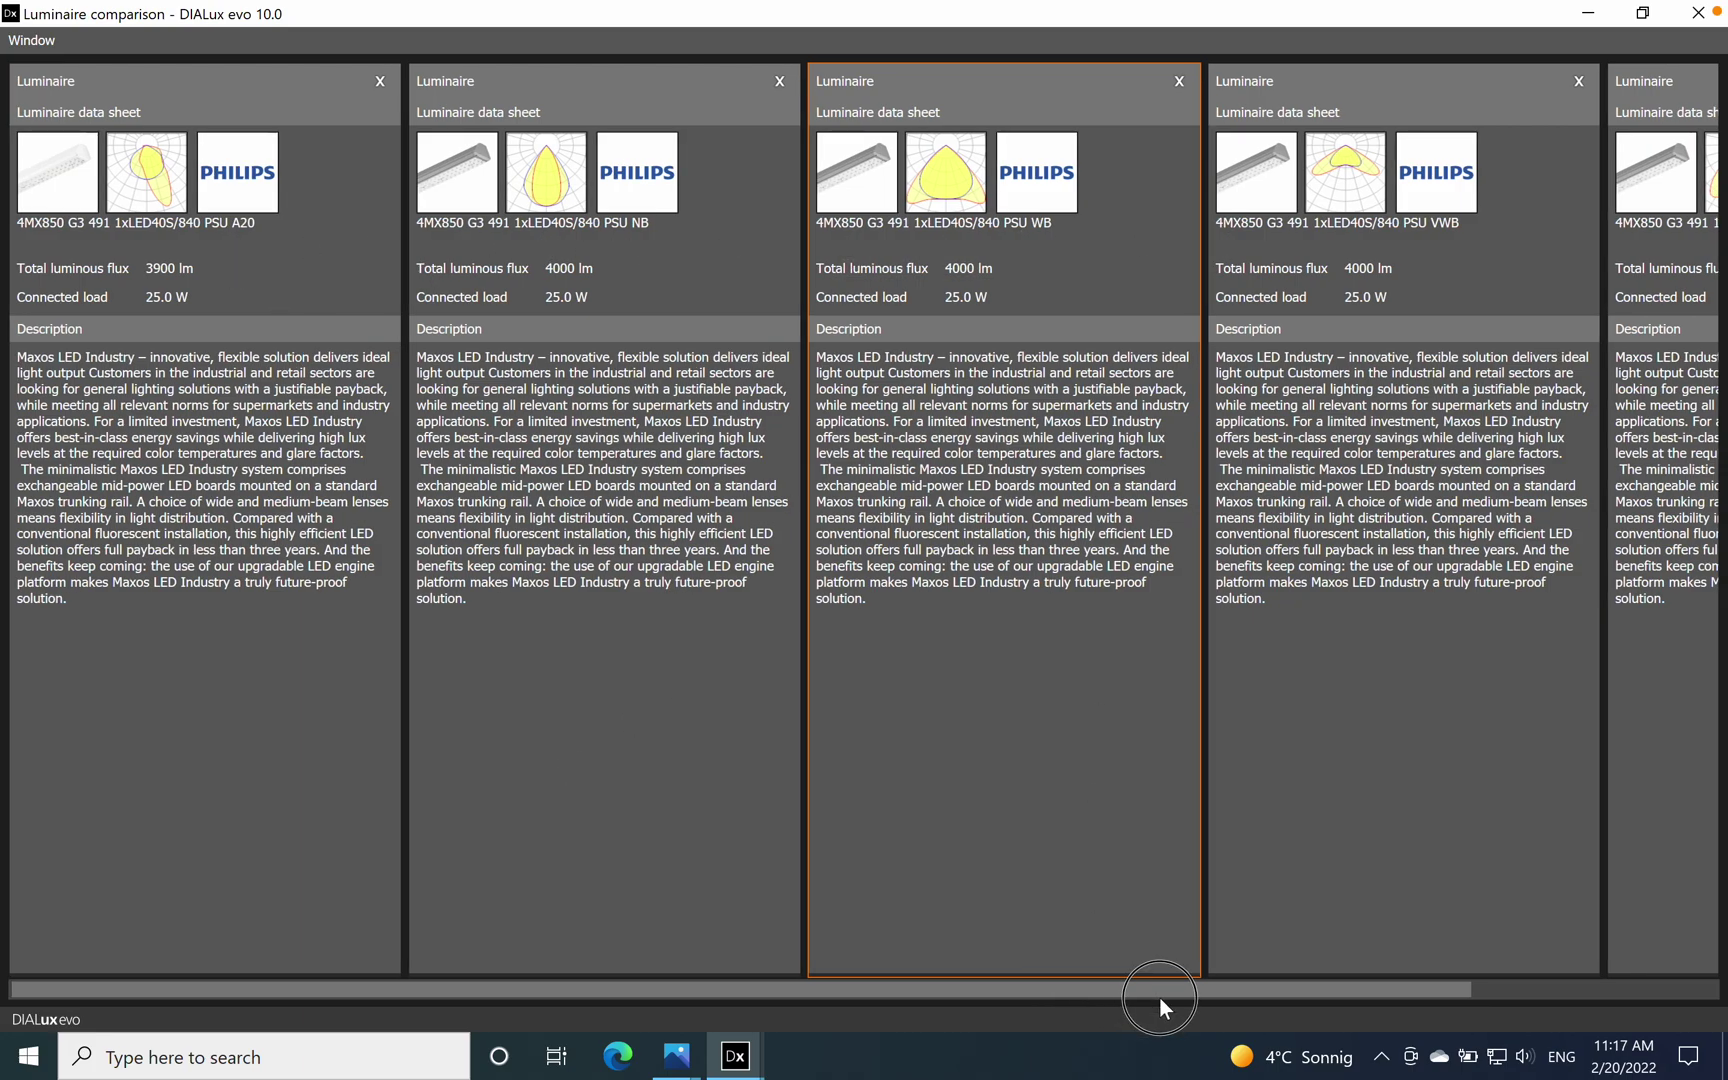
In 2D plan, draw a 12 m wall-to-wall row of seven 4MX850 PSU WB luminaires.
{"action": "left_click", "coordinate": [1589, 14]}
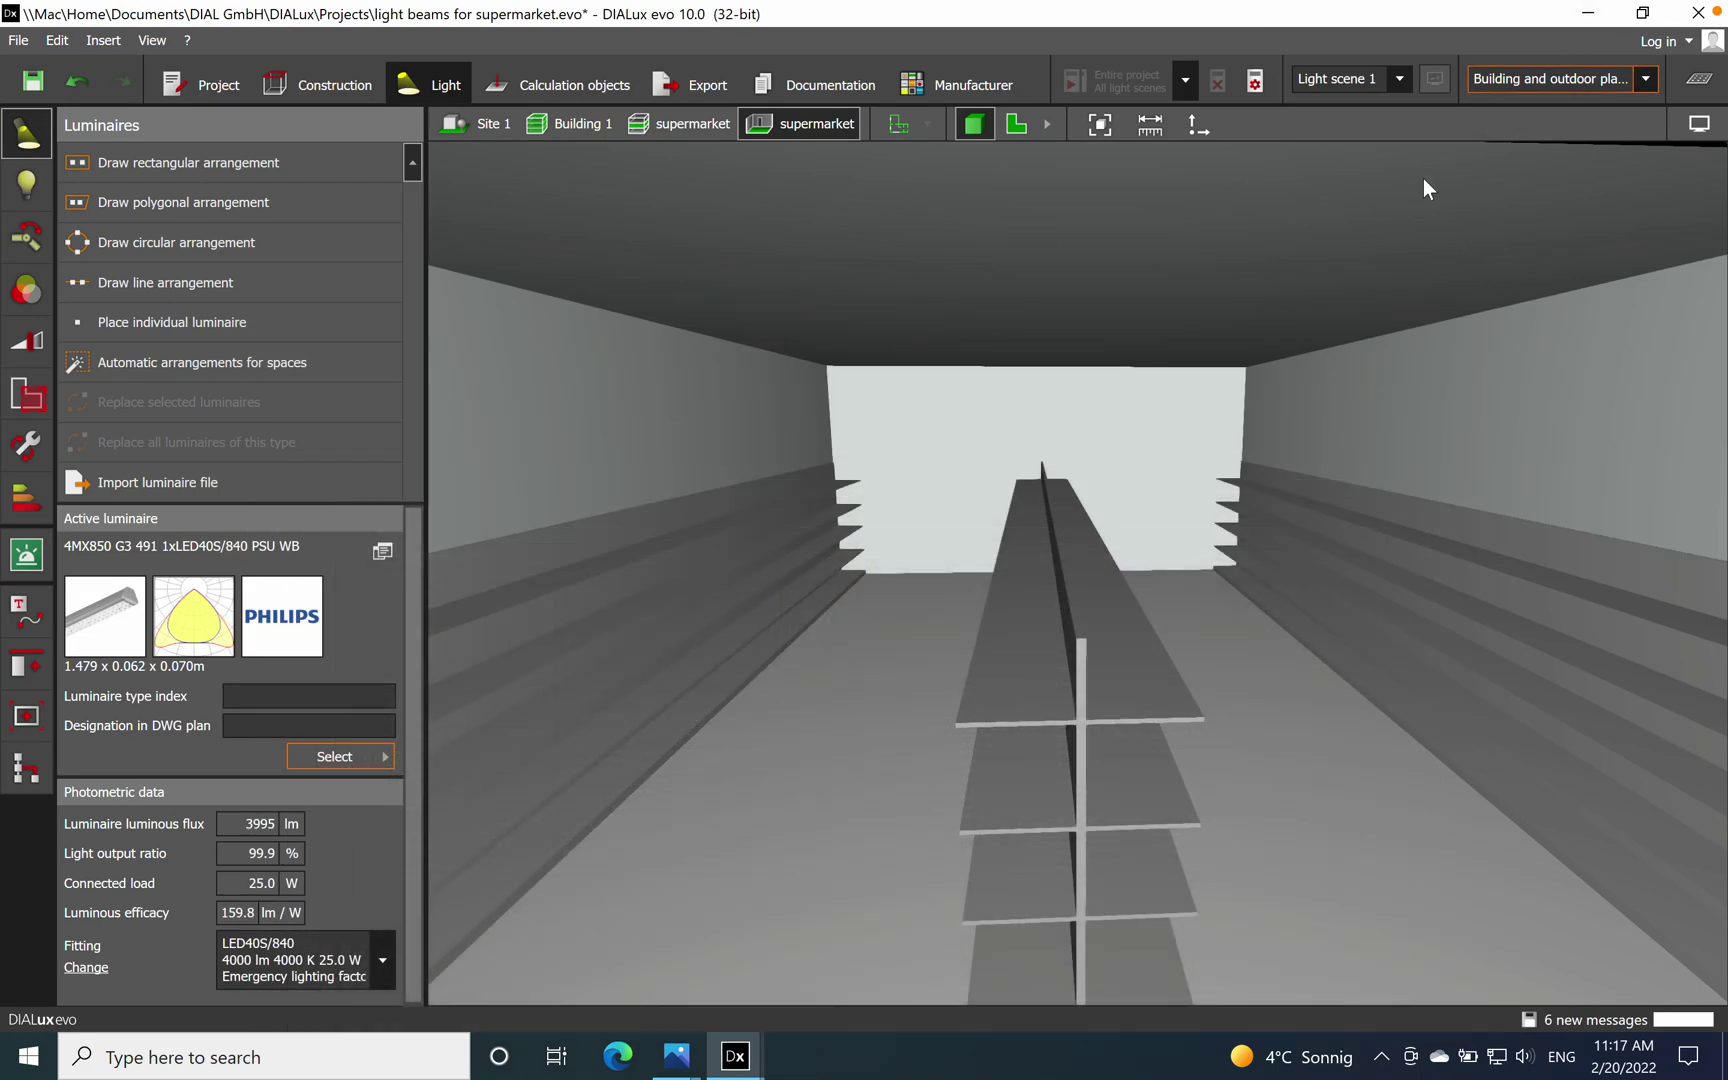
{"action": "left_click", "coordinate": [1017, 125]}
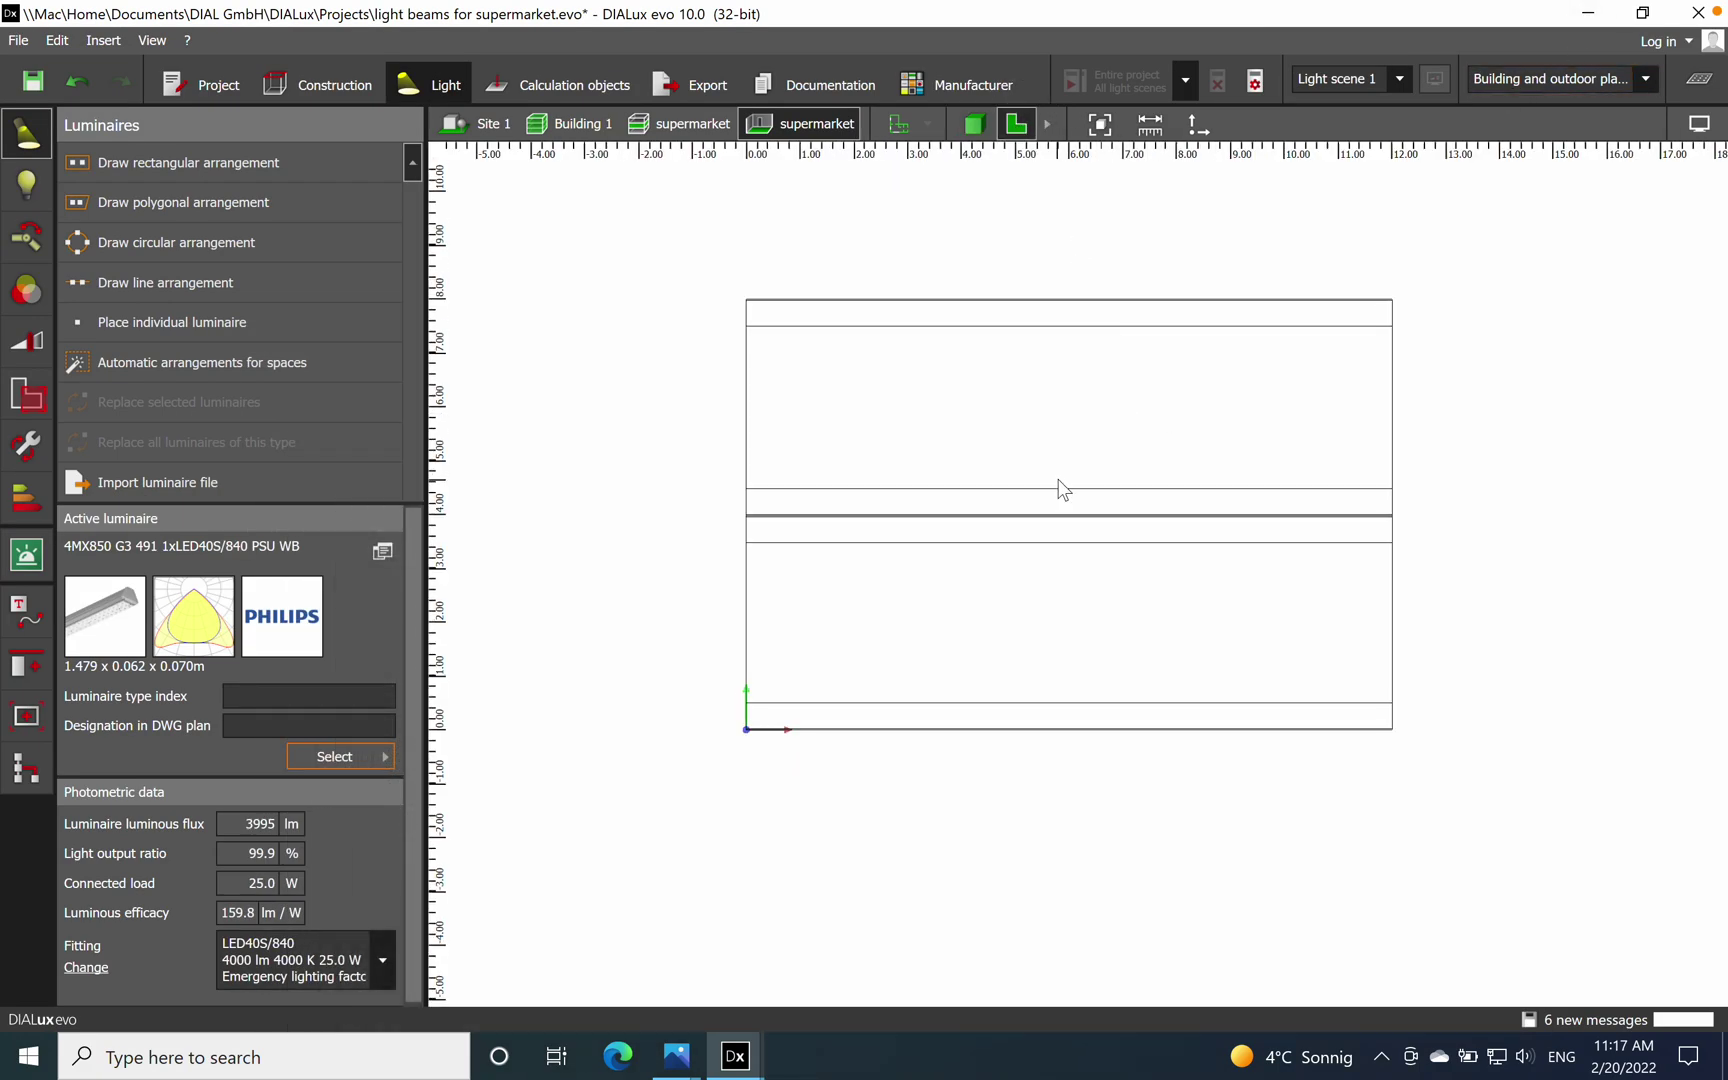
{"action": "left_click", "coordinate": [224, 285]}
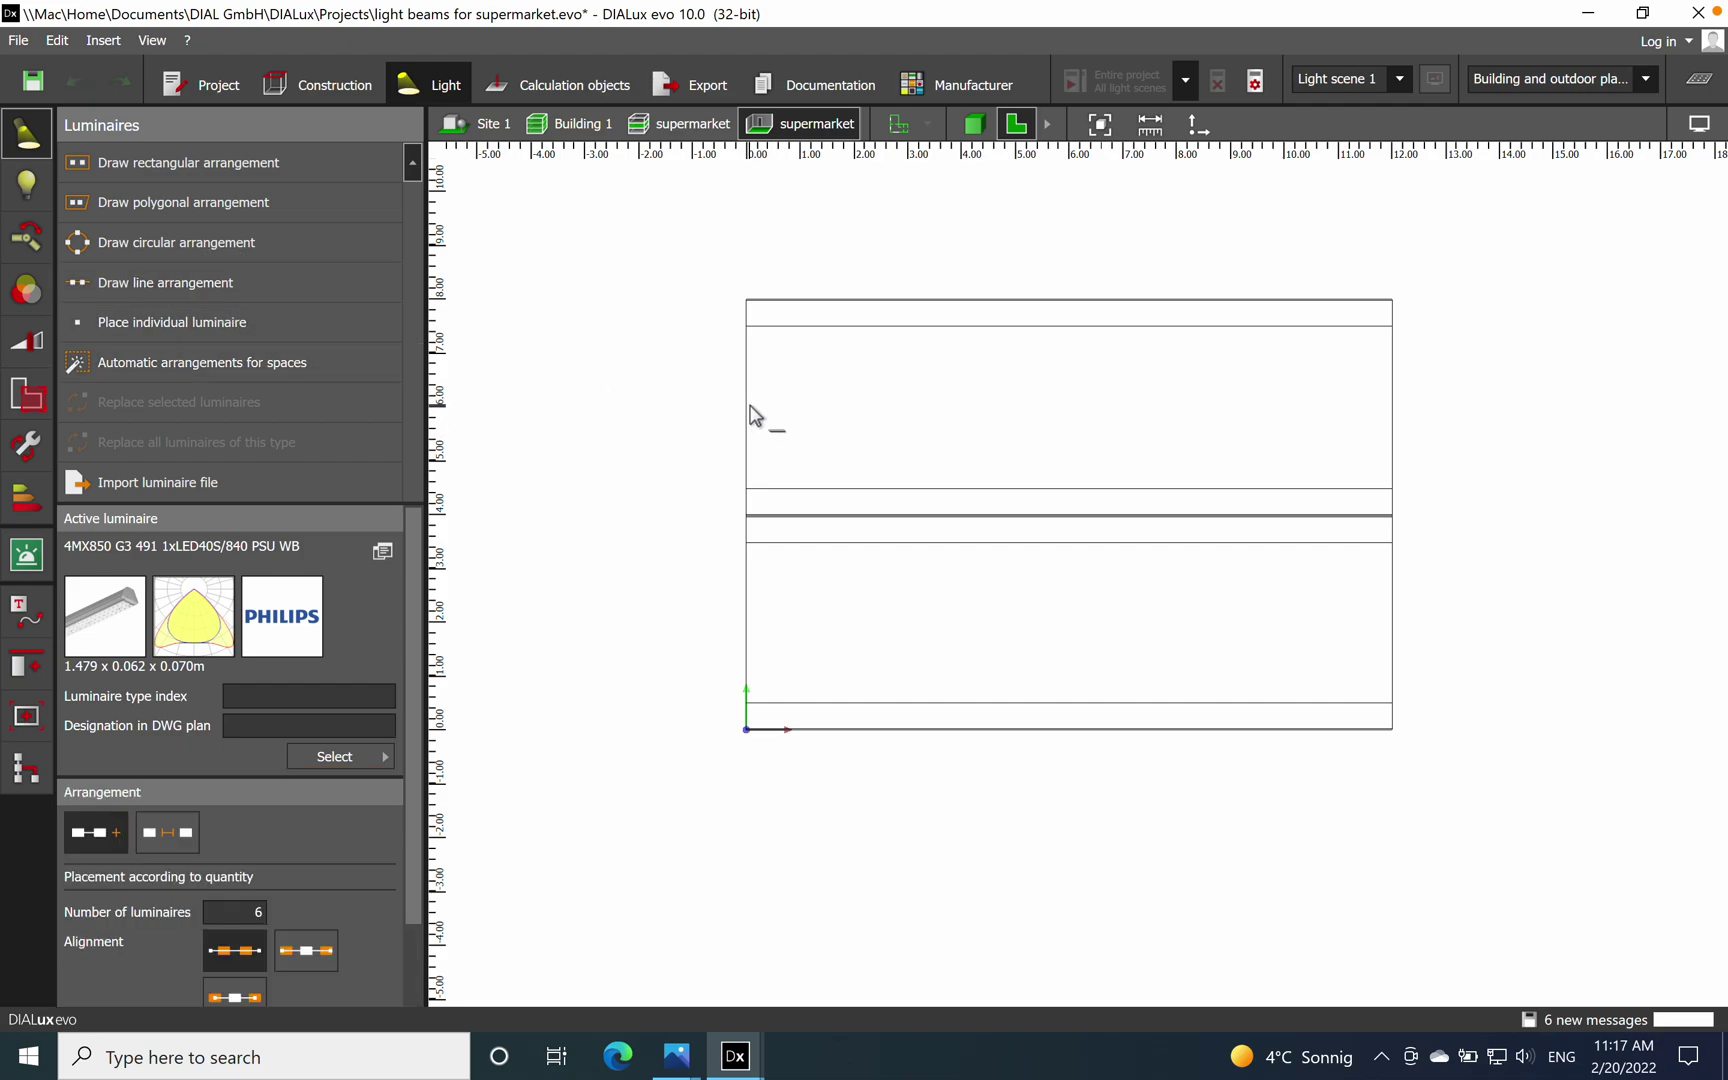
{"action": "left_click", "coordinate": [747, 403]}
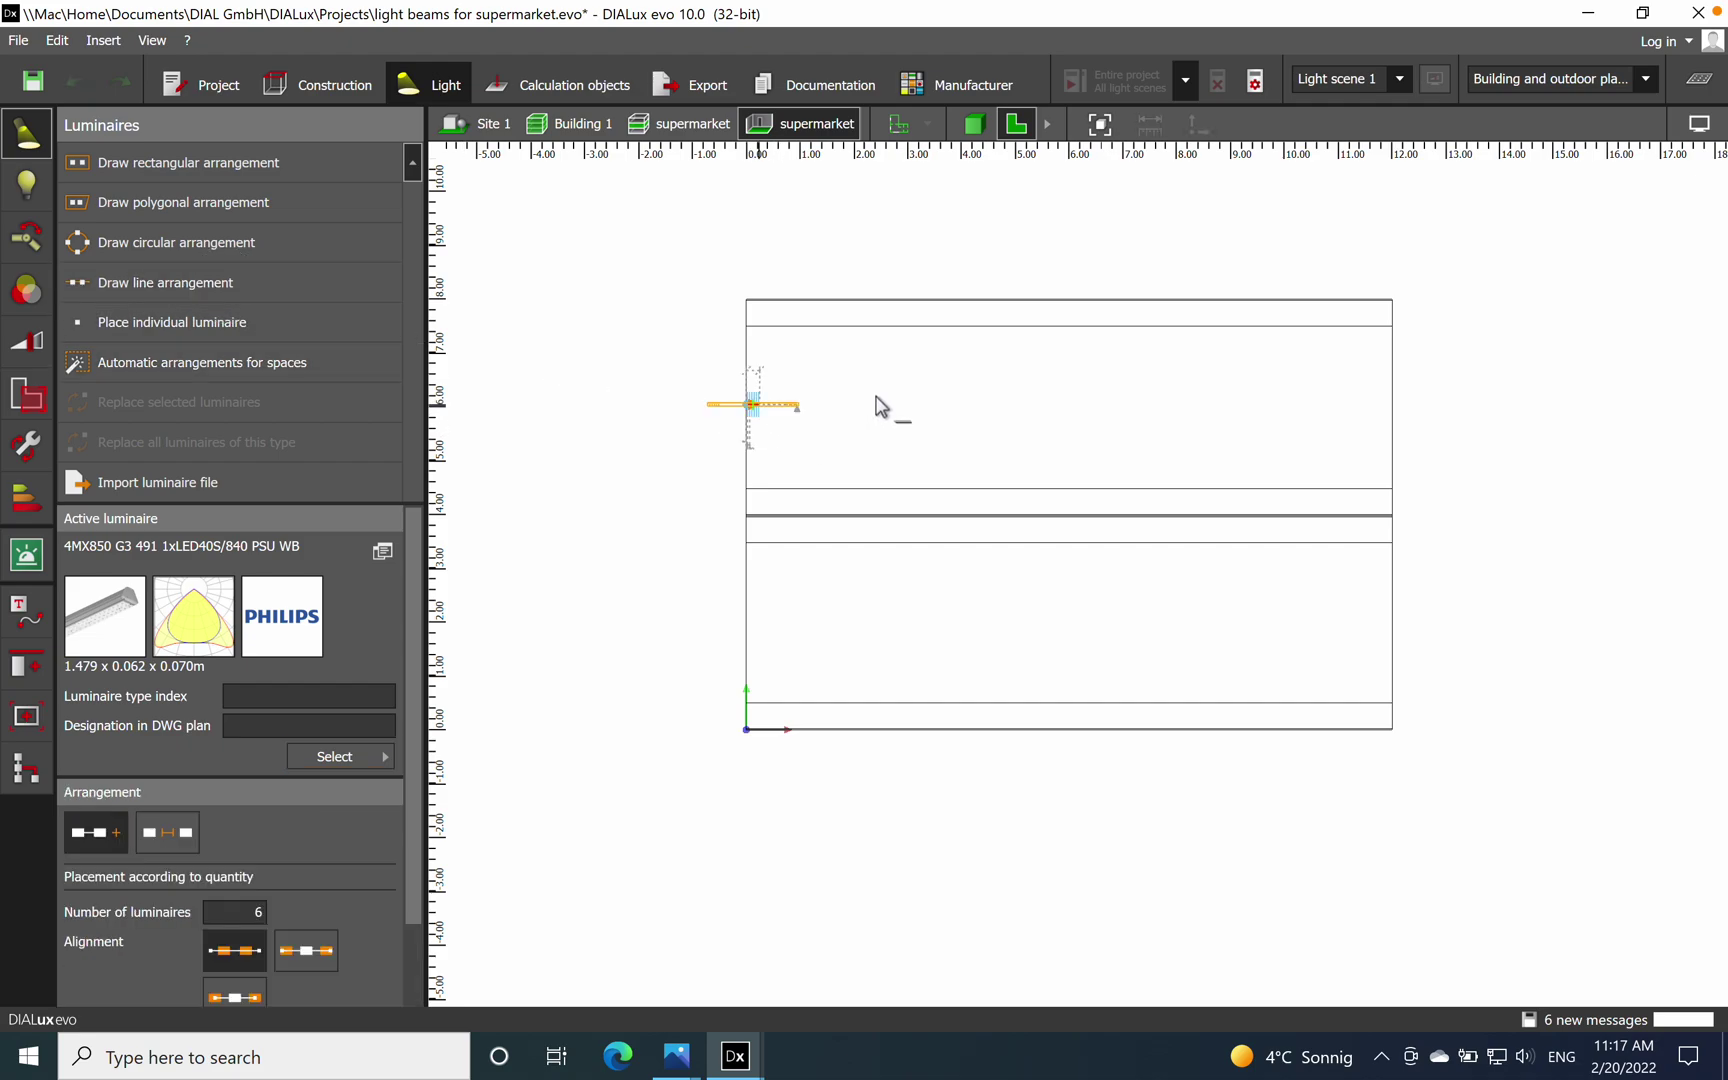
{"action": "left_click", "coordinate": [1390, 405]}
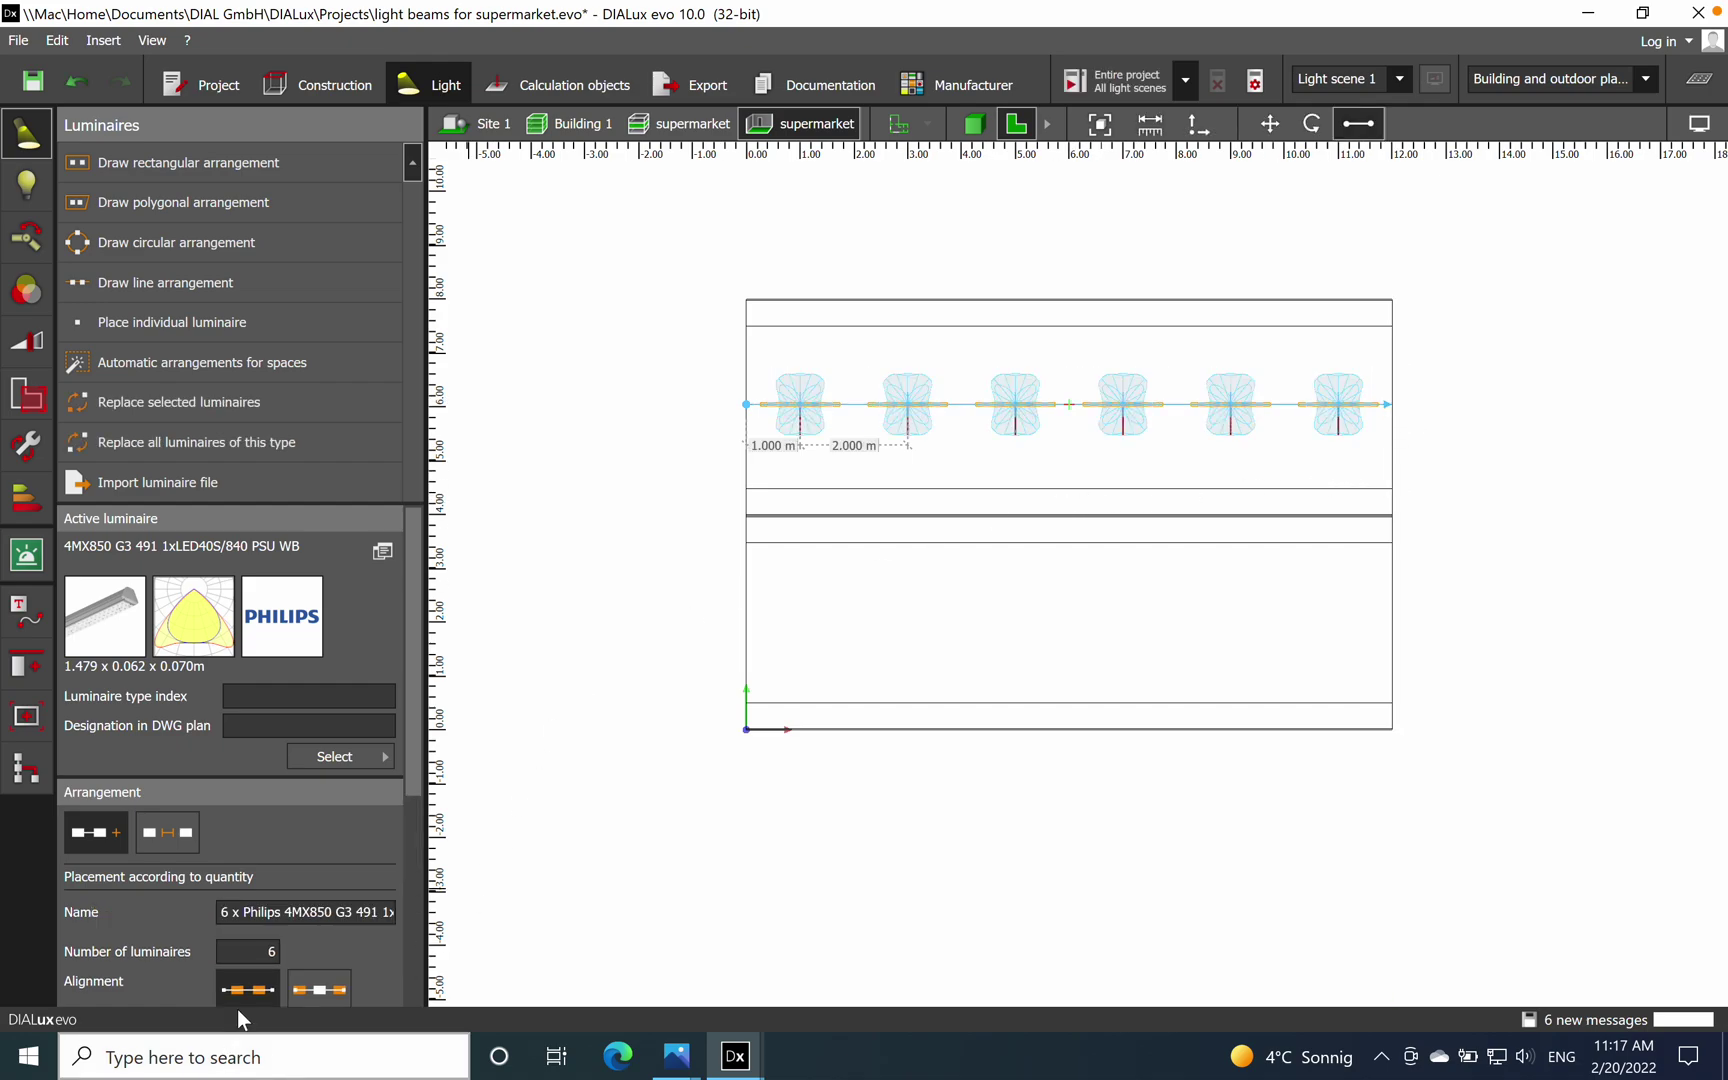
{"action": "type", "text": "7"}
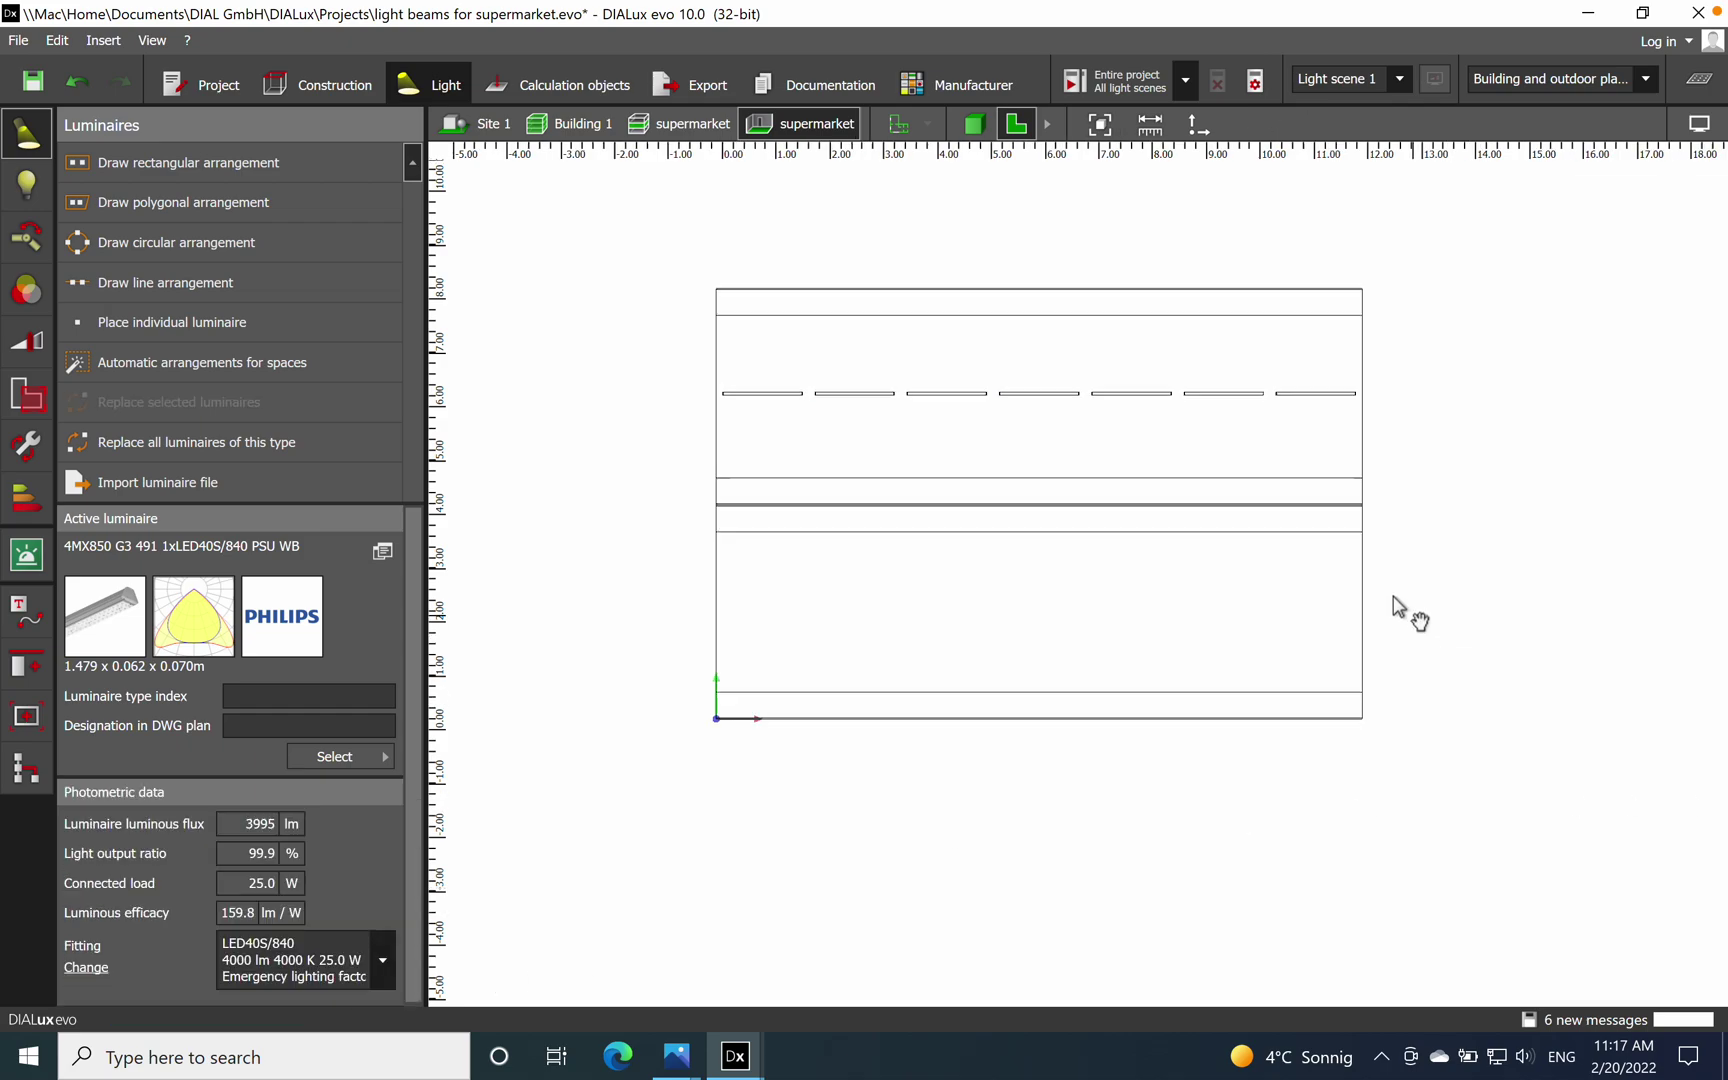
{"action": "right_click_drag", "start_coordinate": [1397, 607], "coordinate": [1337, 554]}
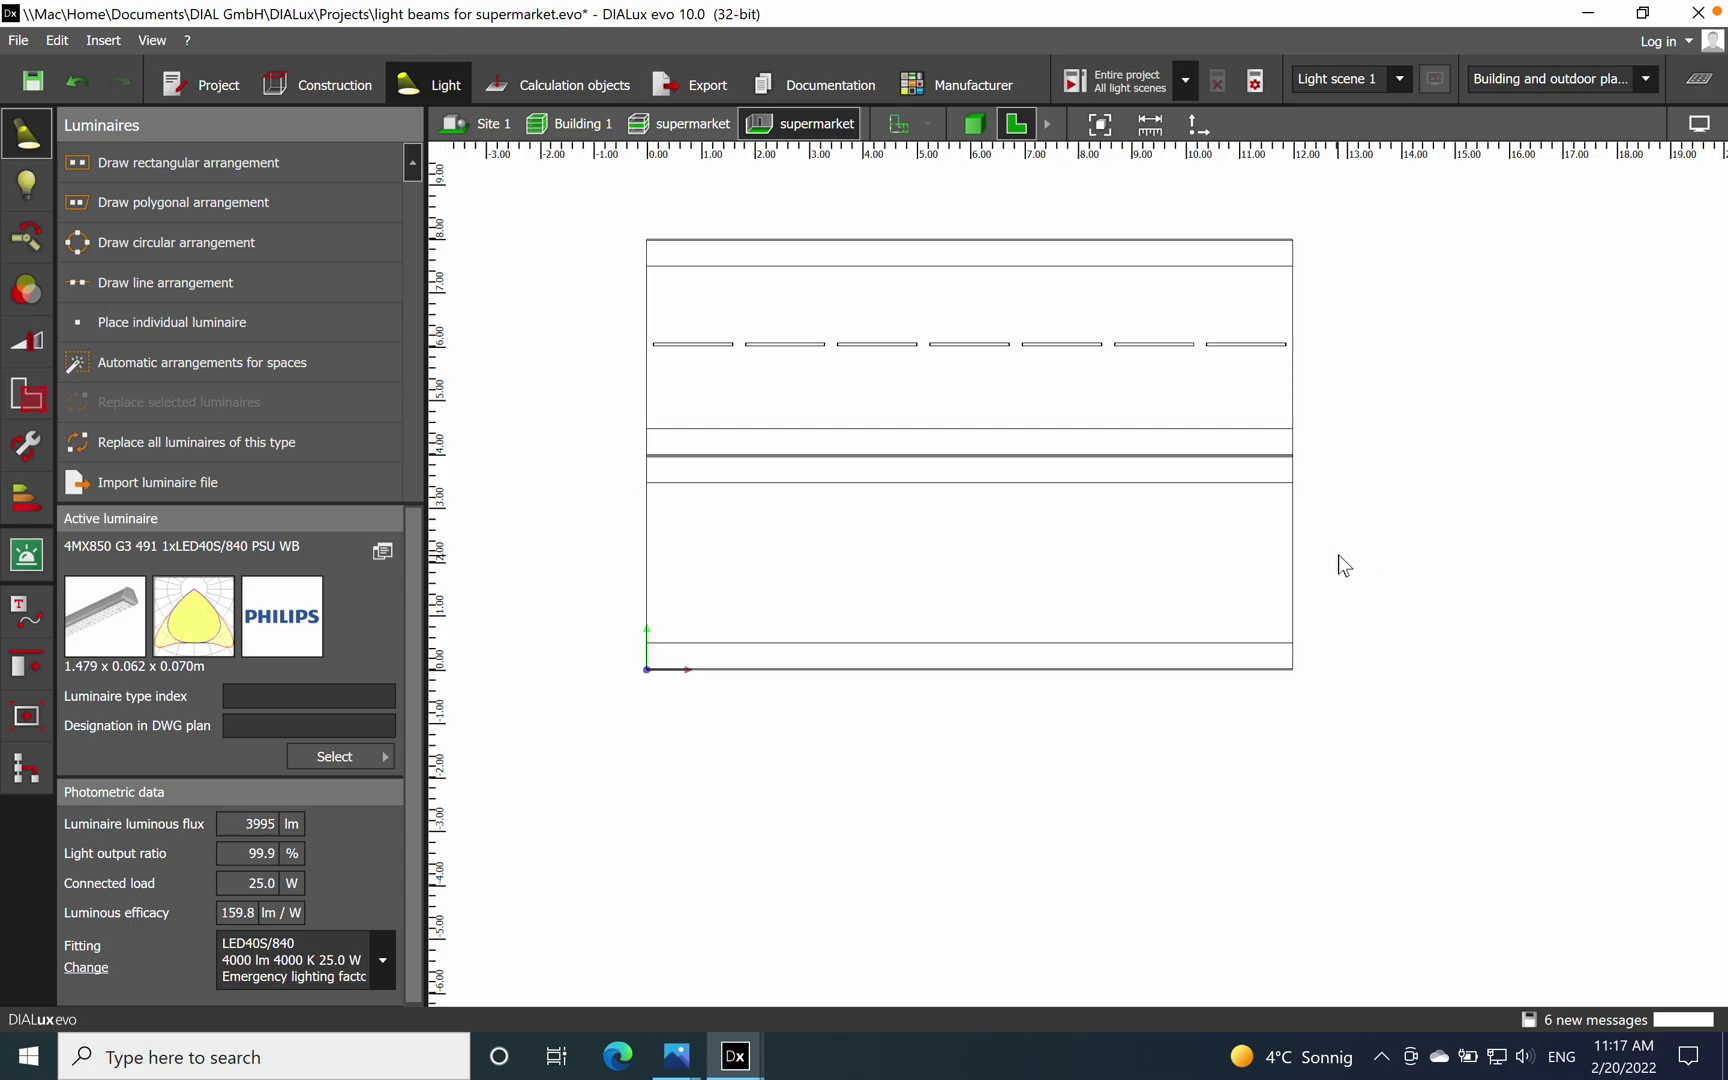
{"action": "left_click", "coordinate": [258, 284]}
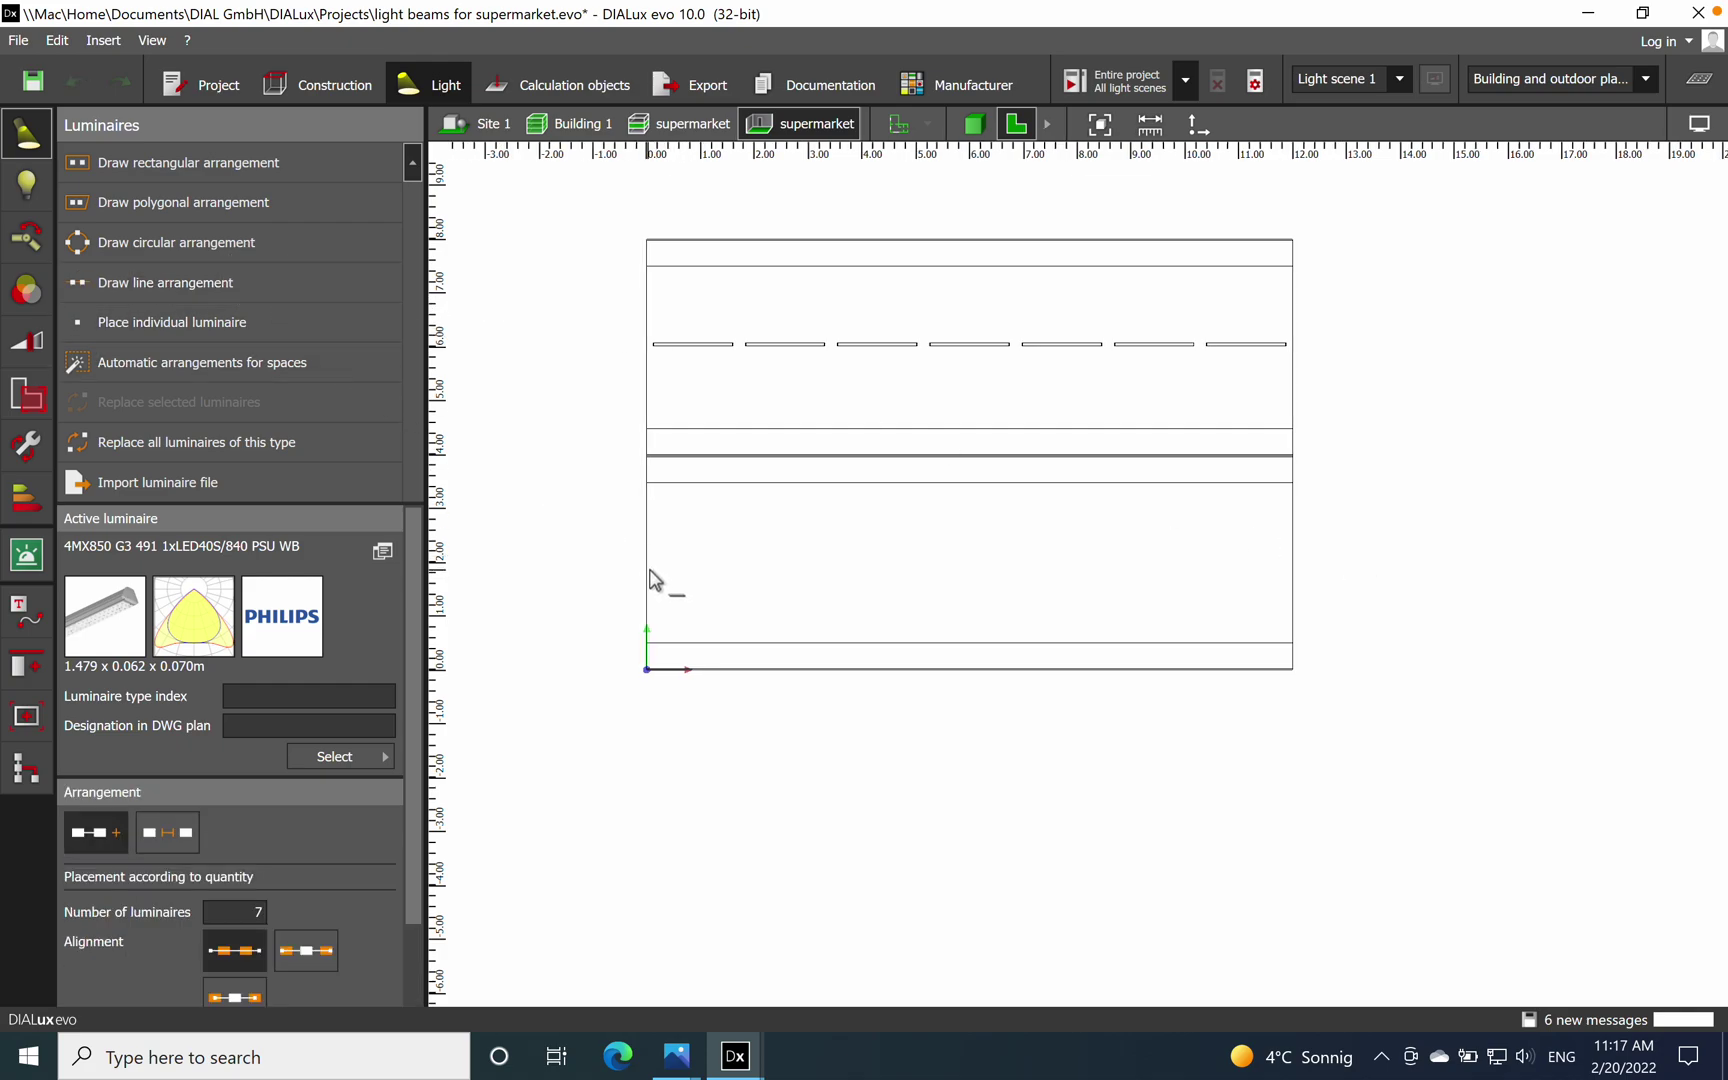
Switch the active luminaire to the wide-beam 4MX850 G3 491 1xLED40S/840 PSU VWB.
{"action": "key", "text": "Escape"}
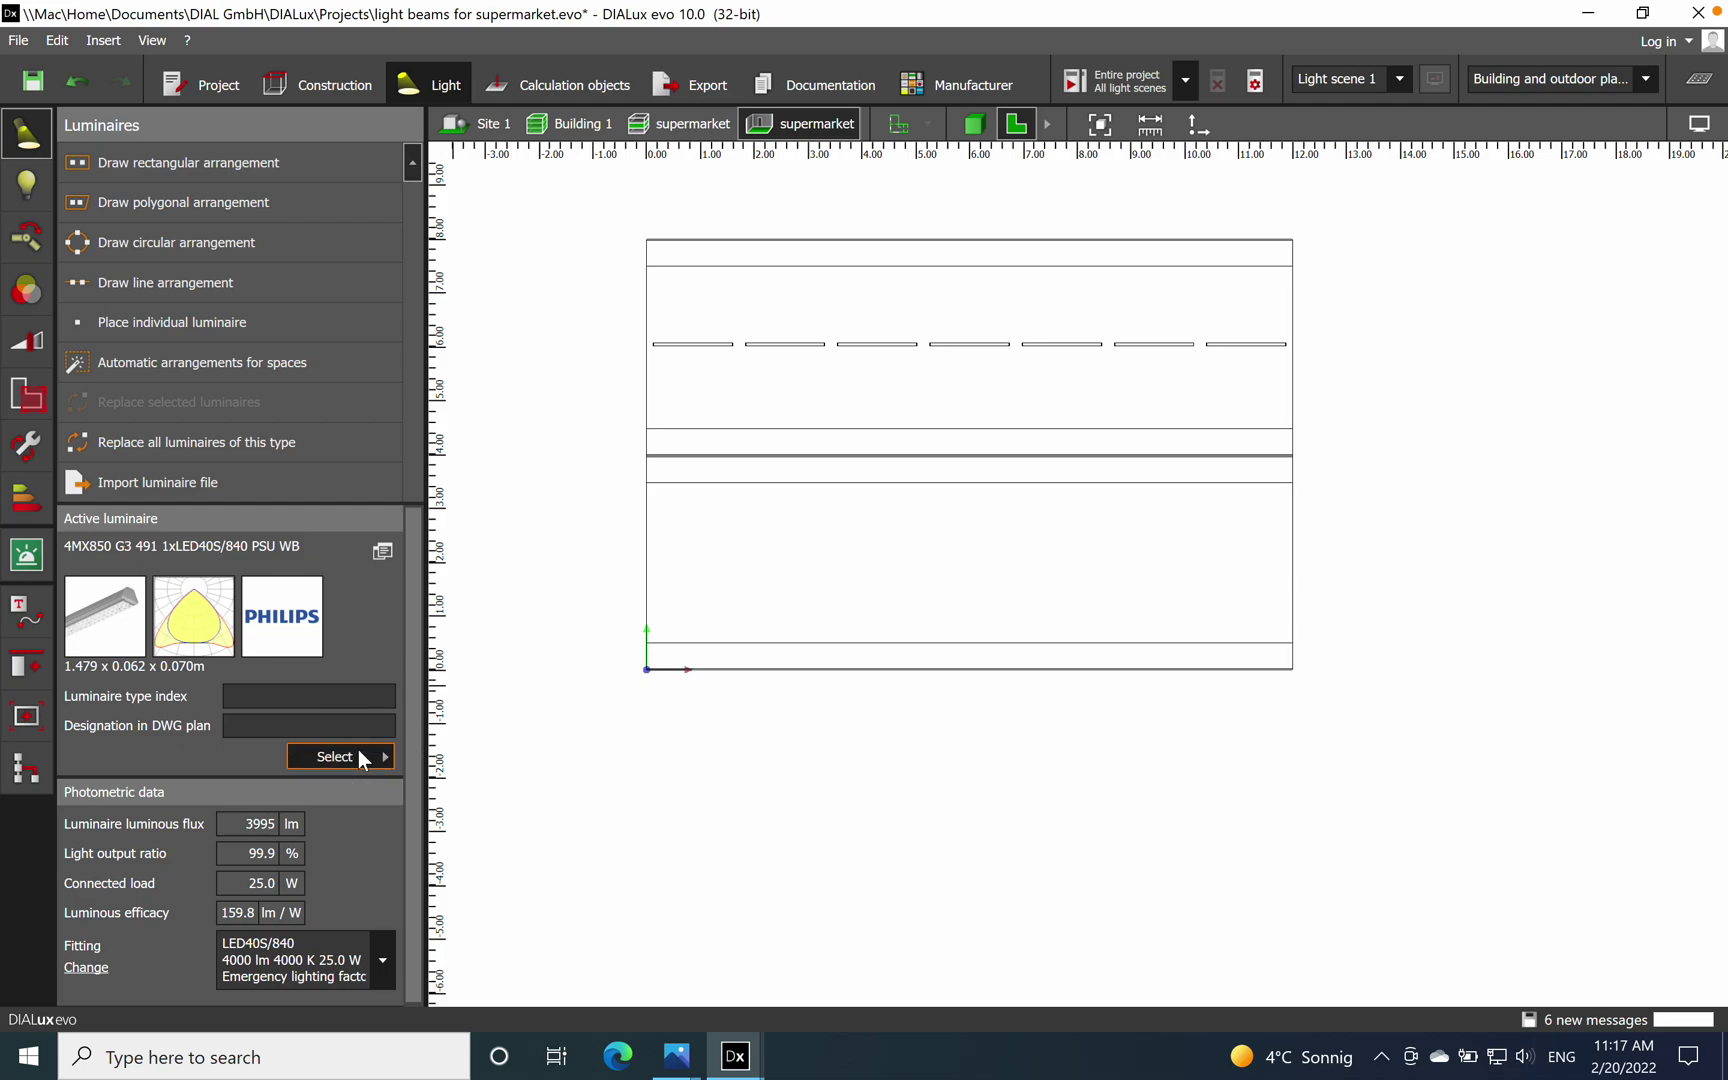
{"action": "left_click", "coordinate": [368, 752]}
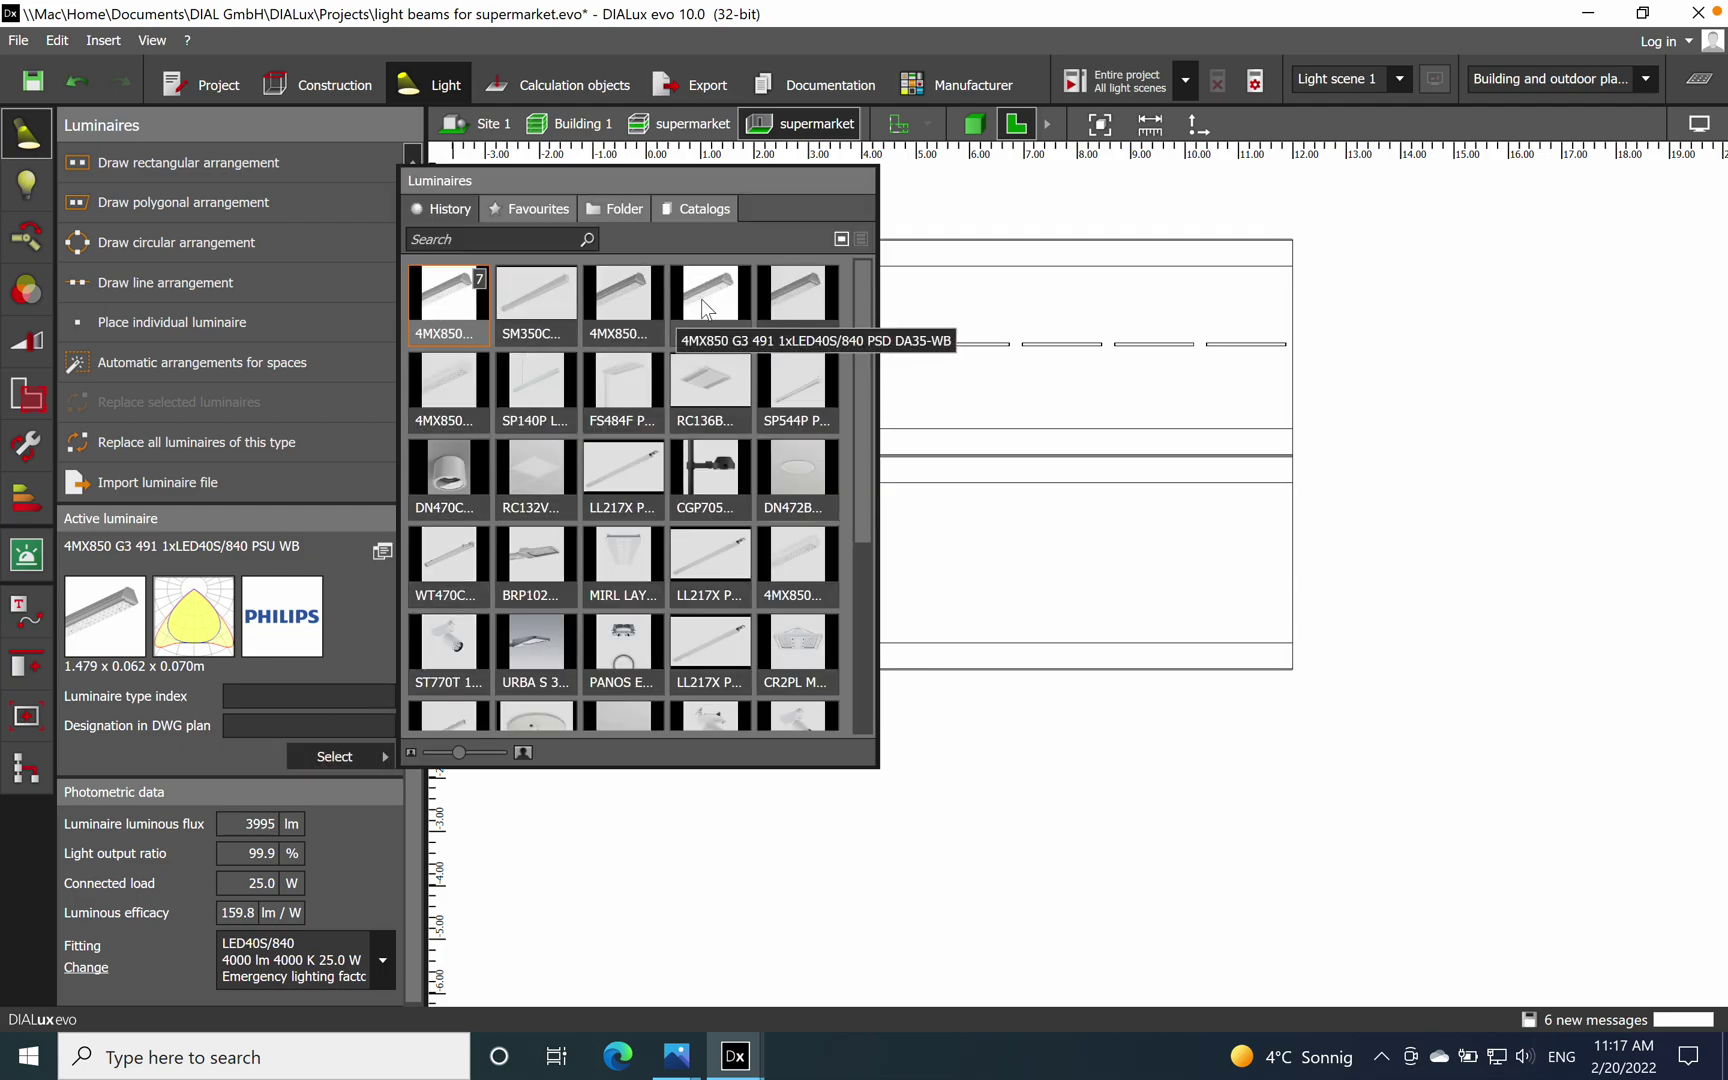
{"action": "left_click", "coordinate": [806, 303]}
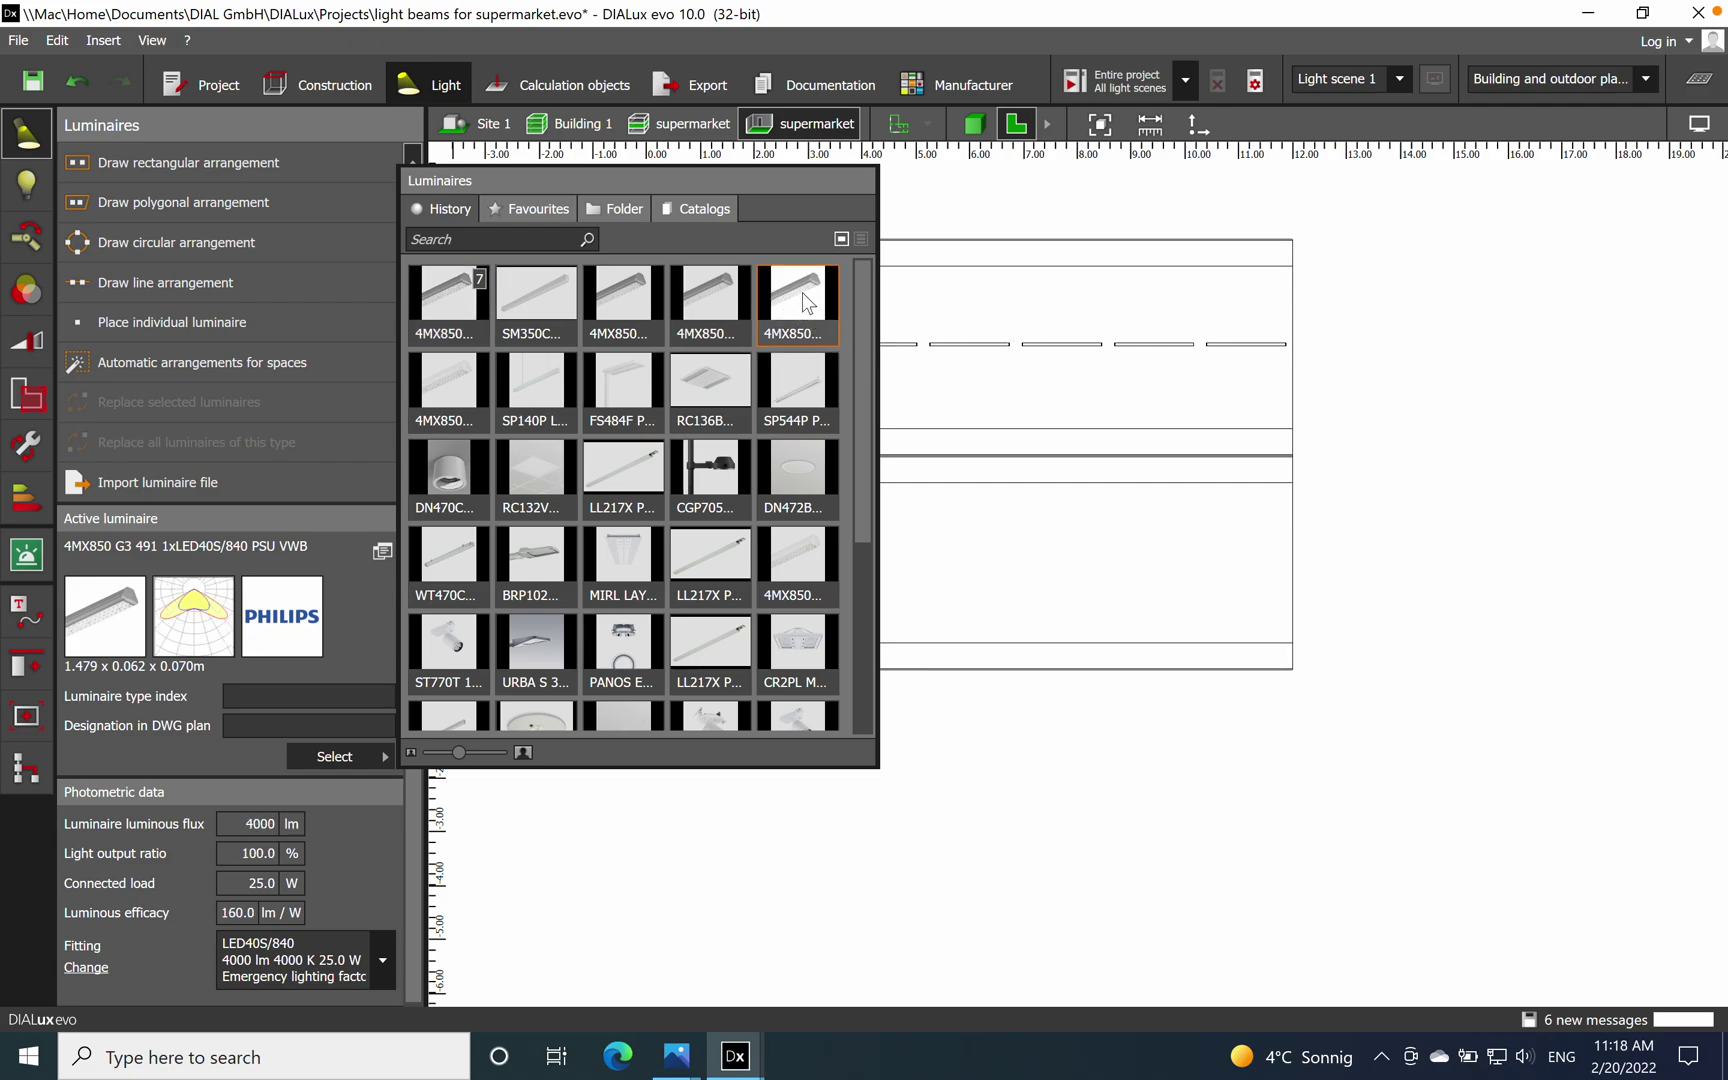
{"action": "left_click", "coordinate": [590, 873]}
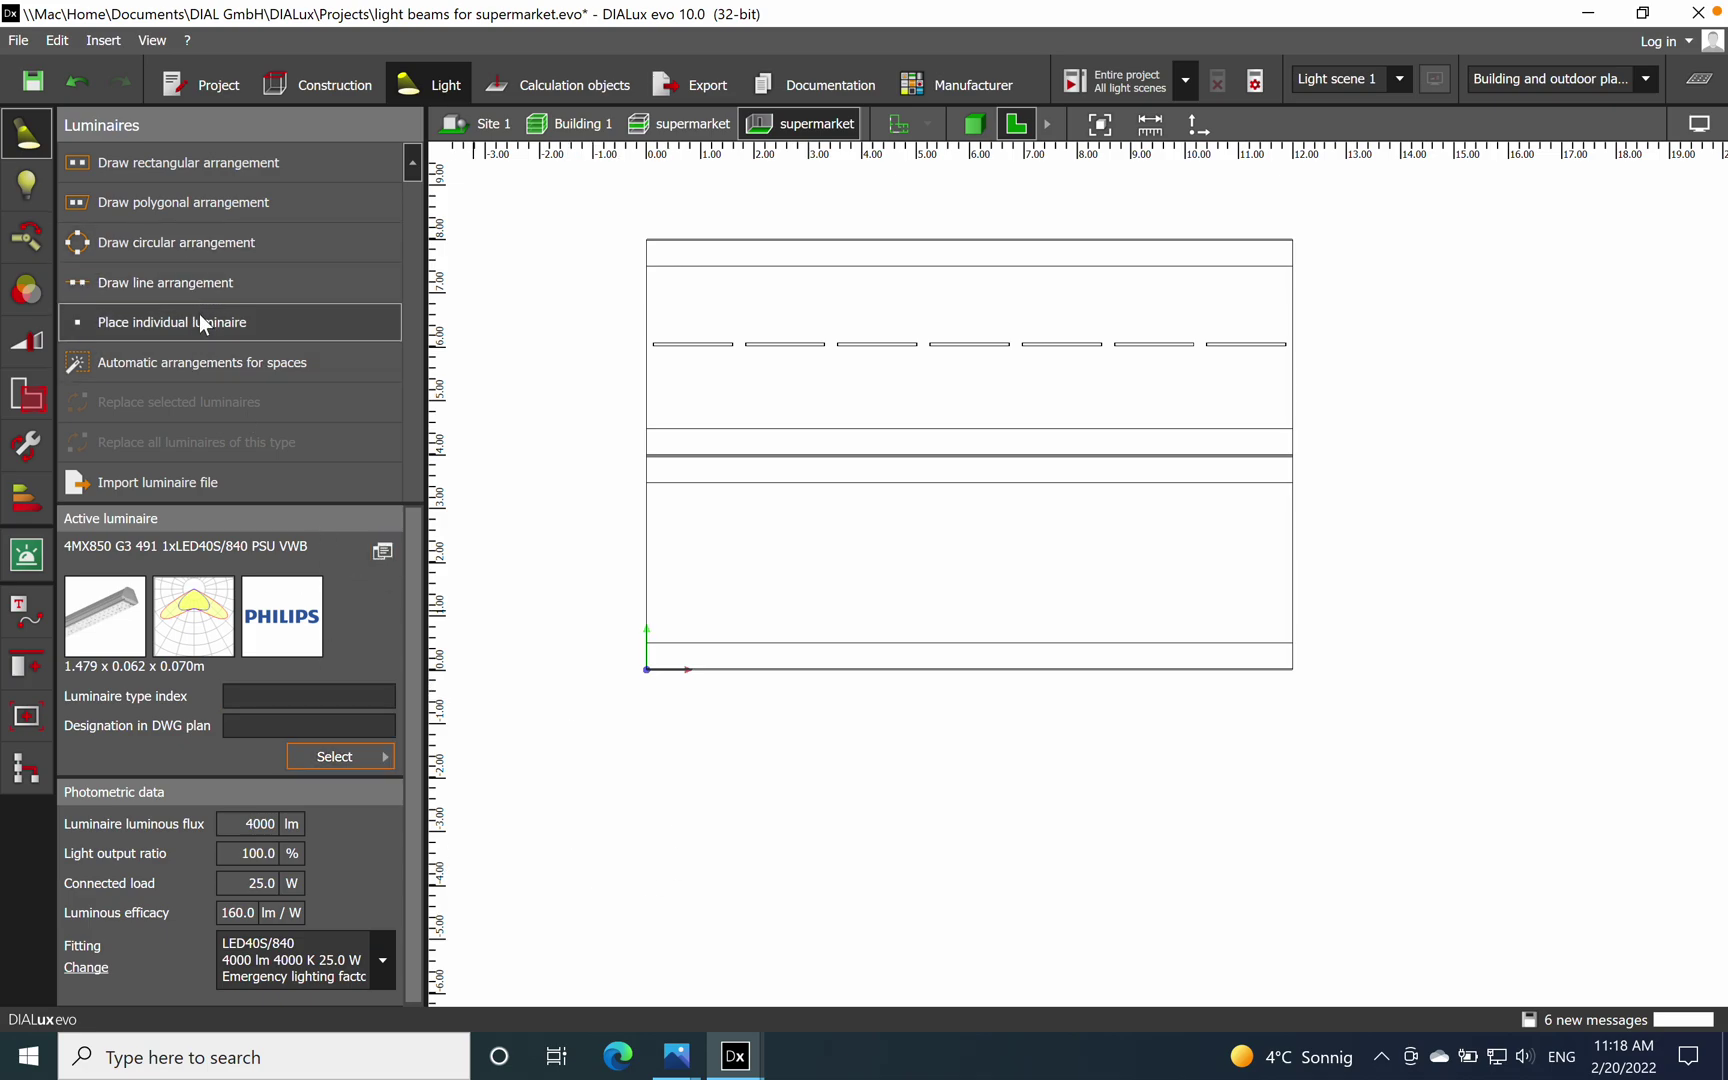
Draw a wall-to-wall row of VWB luminaires on the lower aisle and copy it to the upper line.
{"action": "left_click", "coordinate": [207, 284]}
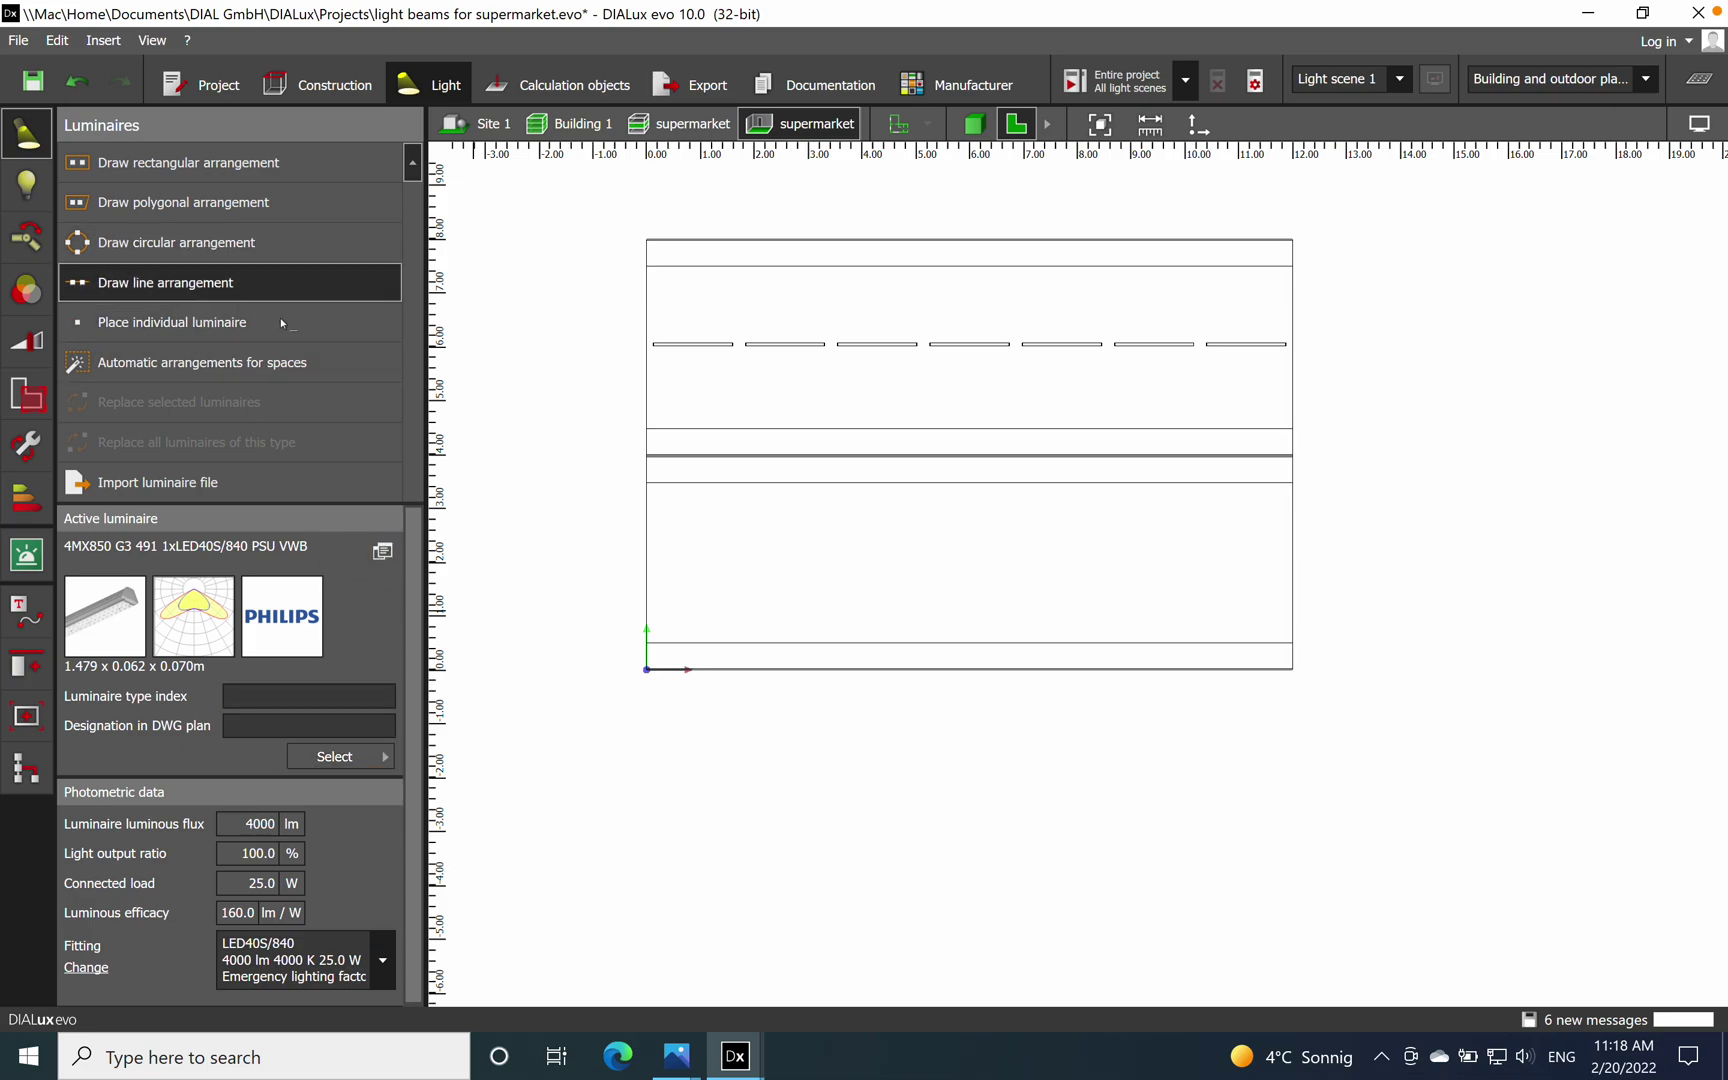
{"action": "left_click", "coordinate": [646, 570]}
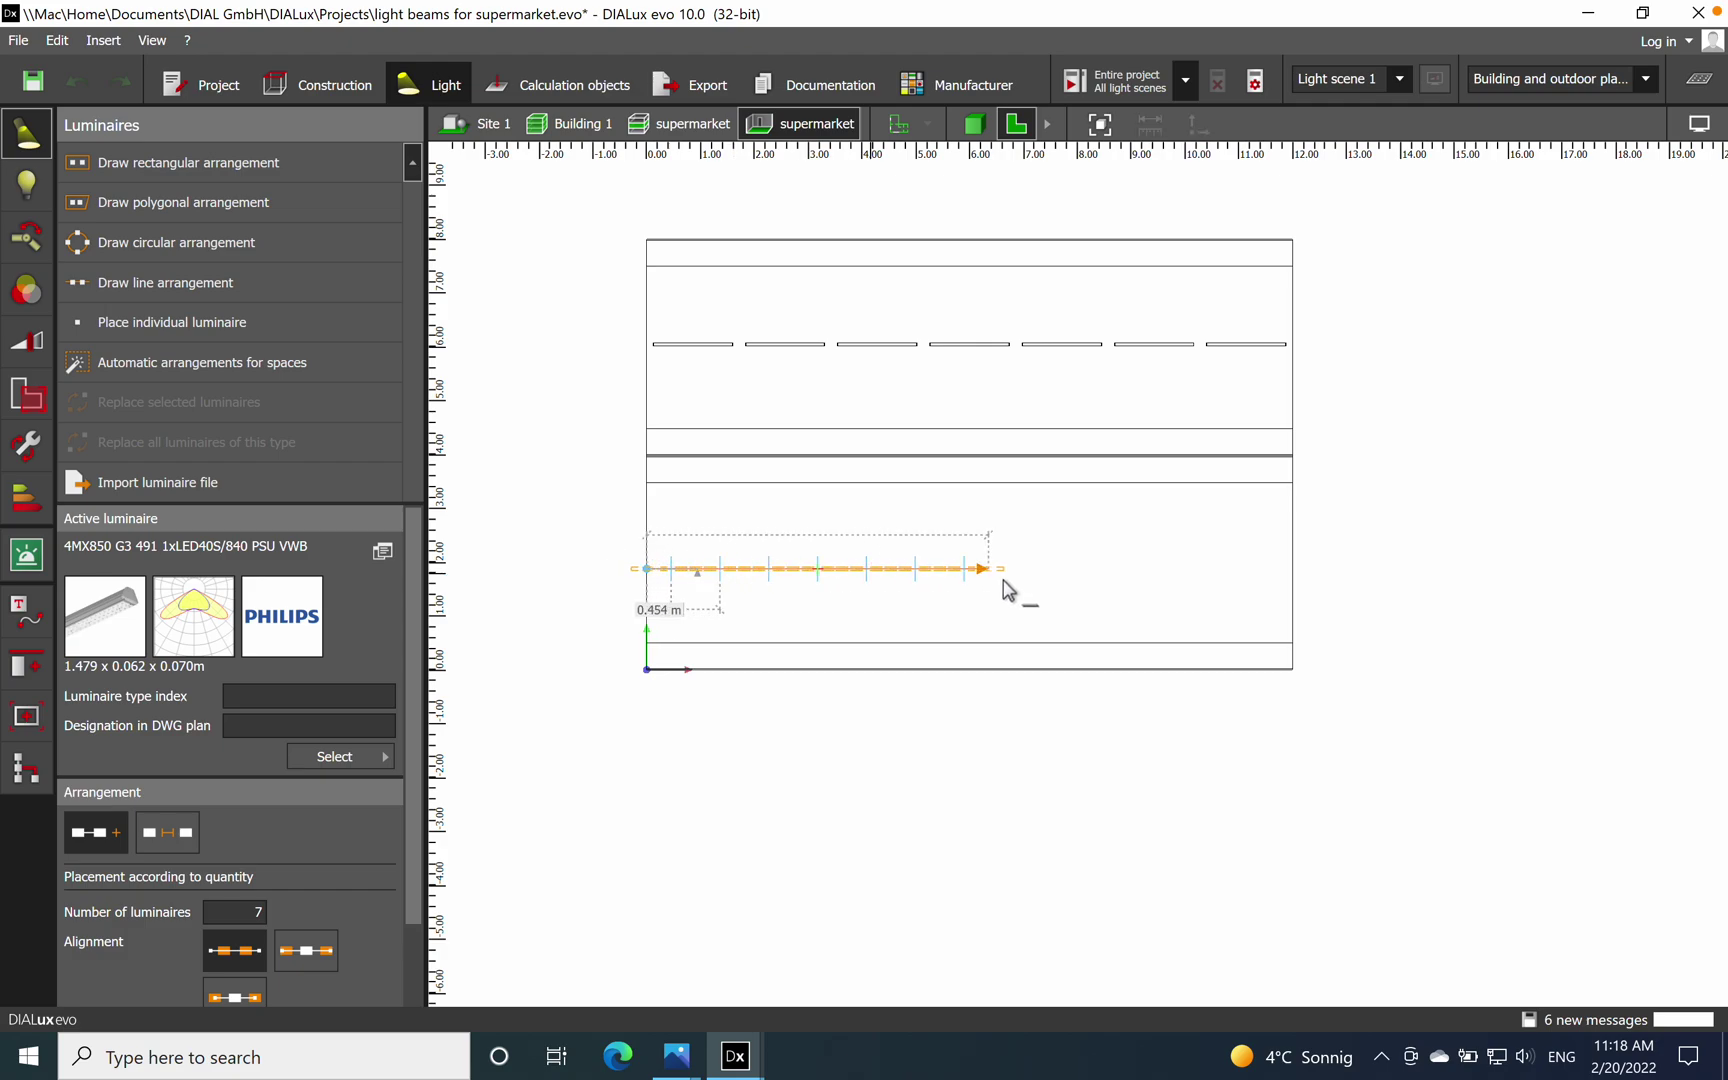
{"action": "left_click", "coordinate": [1291, 581]}
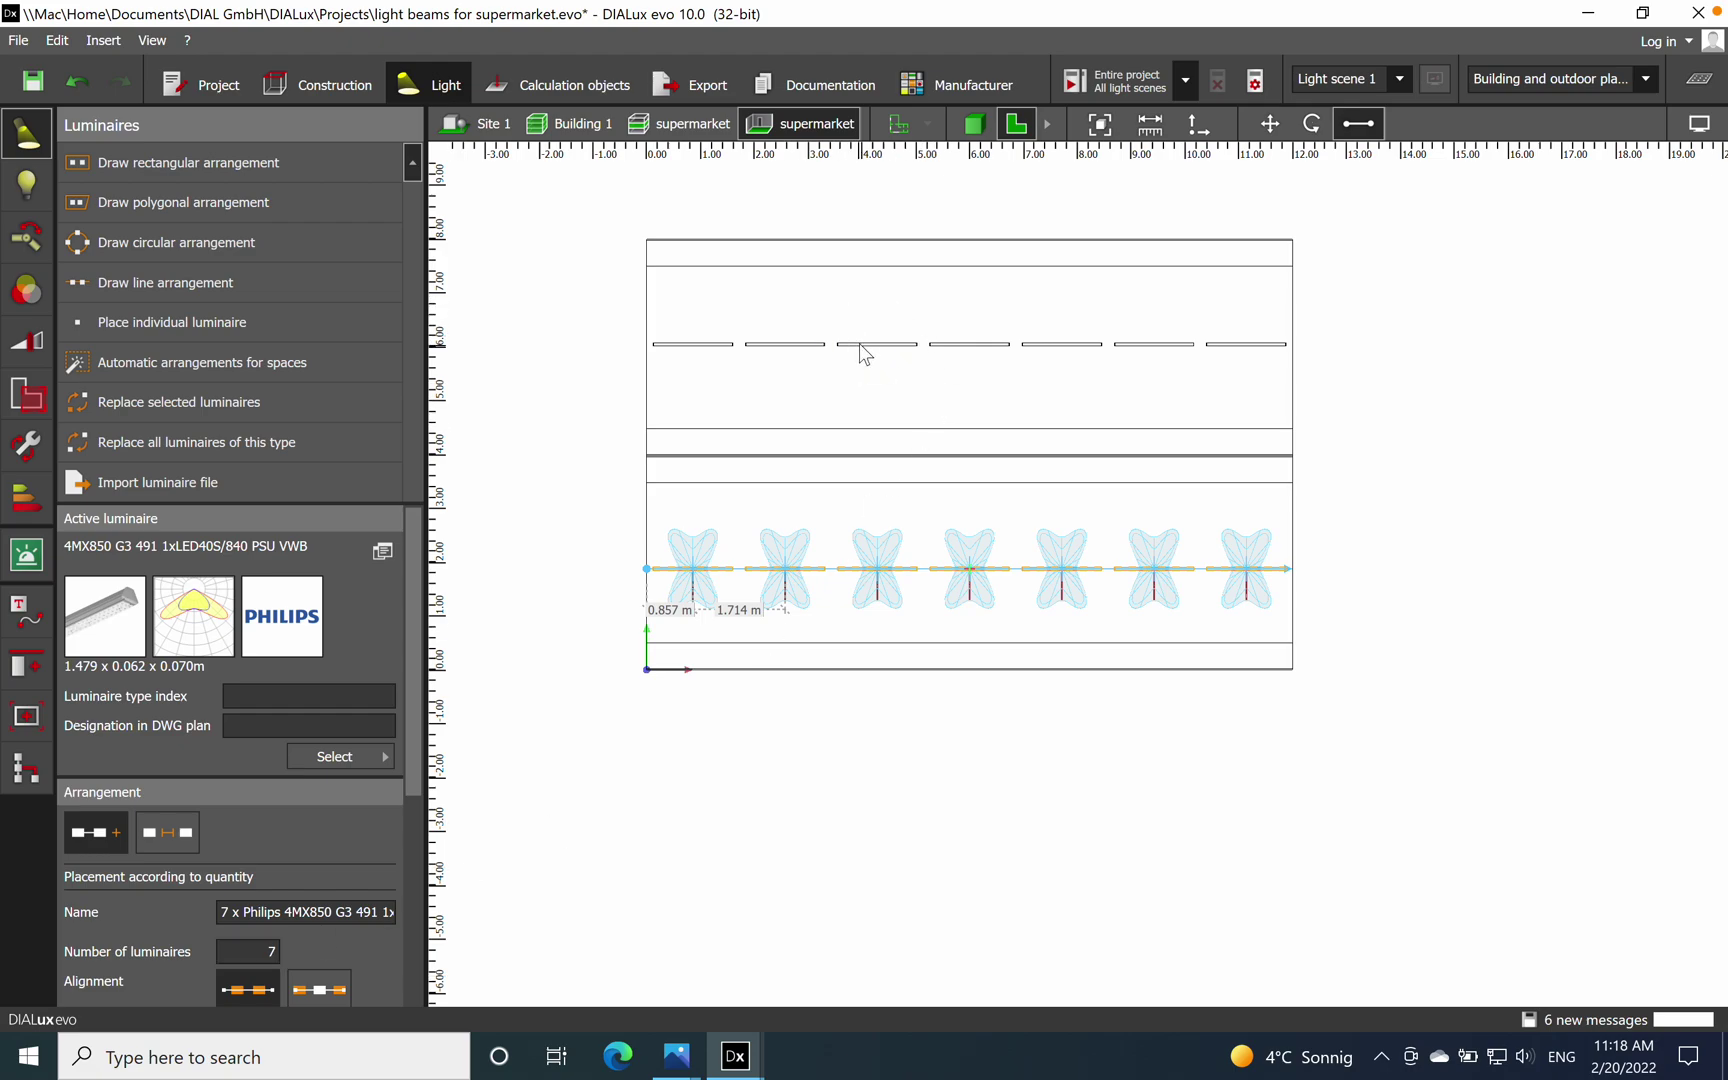
{"action": "left_click_drag", "start_coordinate": [866, 357], "coordinate": [882, 365], "text": "ctrl"}
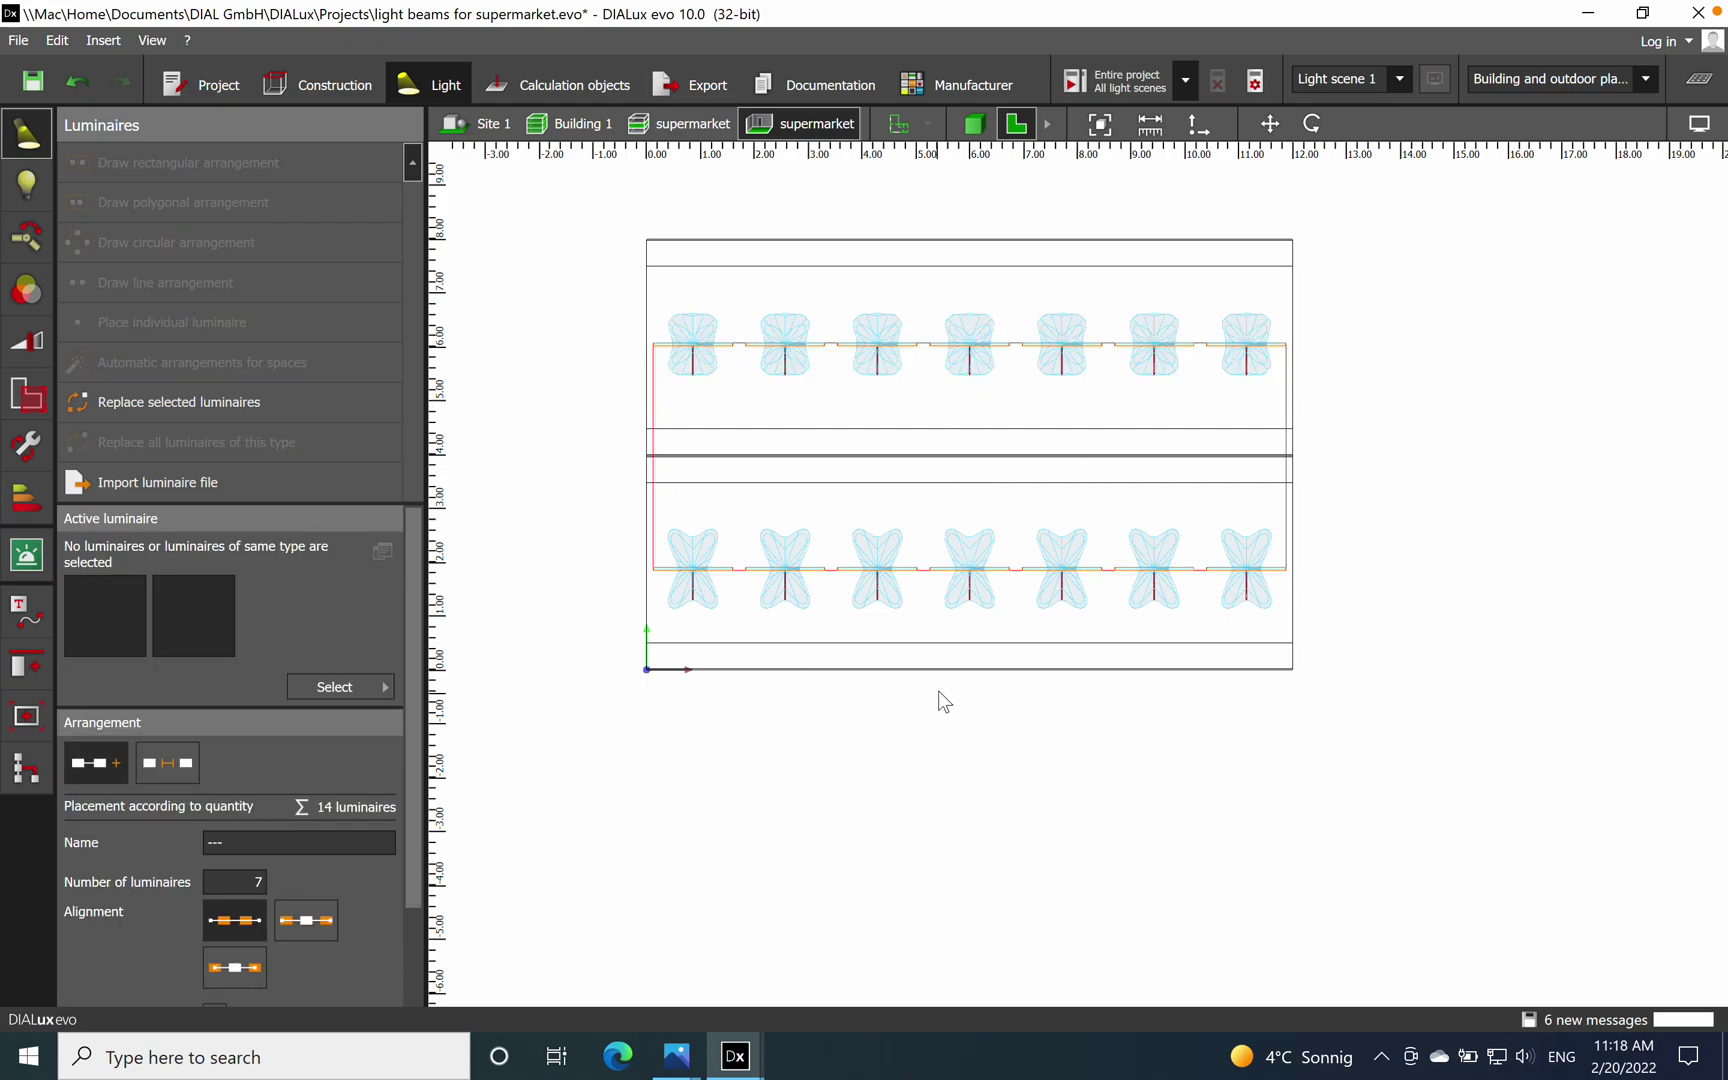
View the two luminaire rows in 3D perspective and calculate lighting for the whole project.
{"action": "left_click", "coordinate": [973, 123]}
{"action": "left_click_drag", "start_coordinate": [952, 782], "coordinate": [1012, 433]}
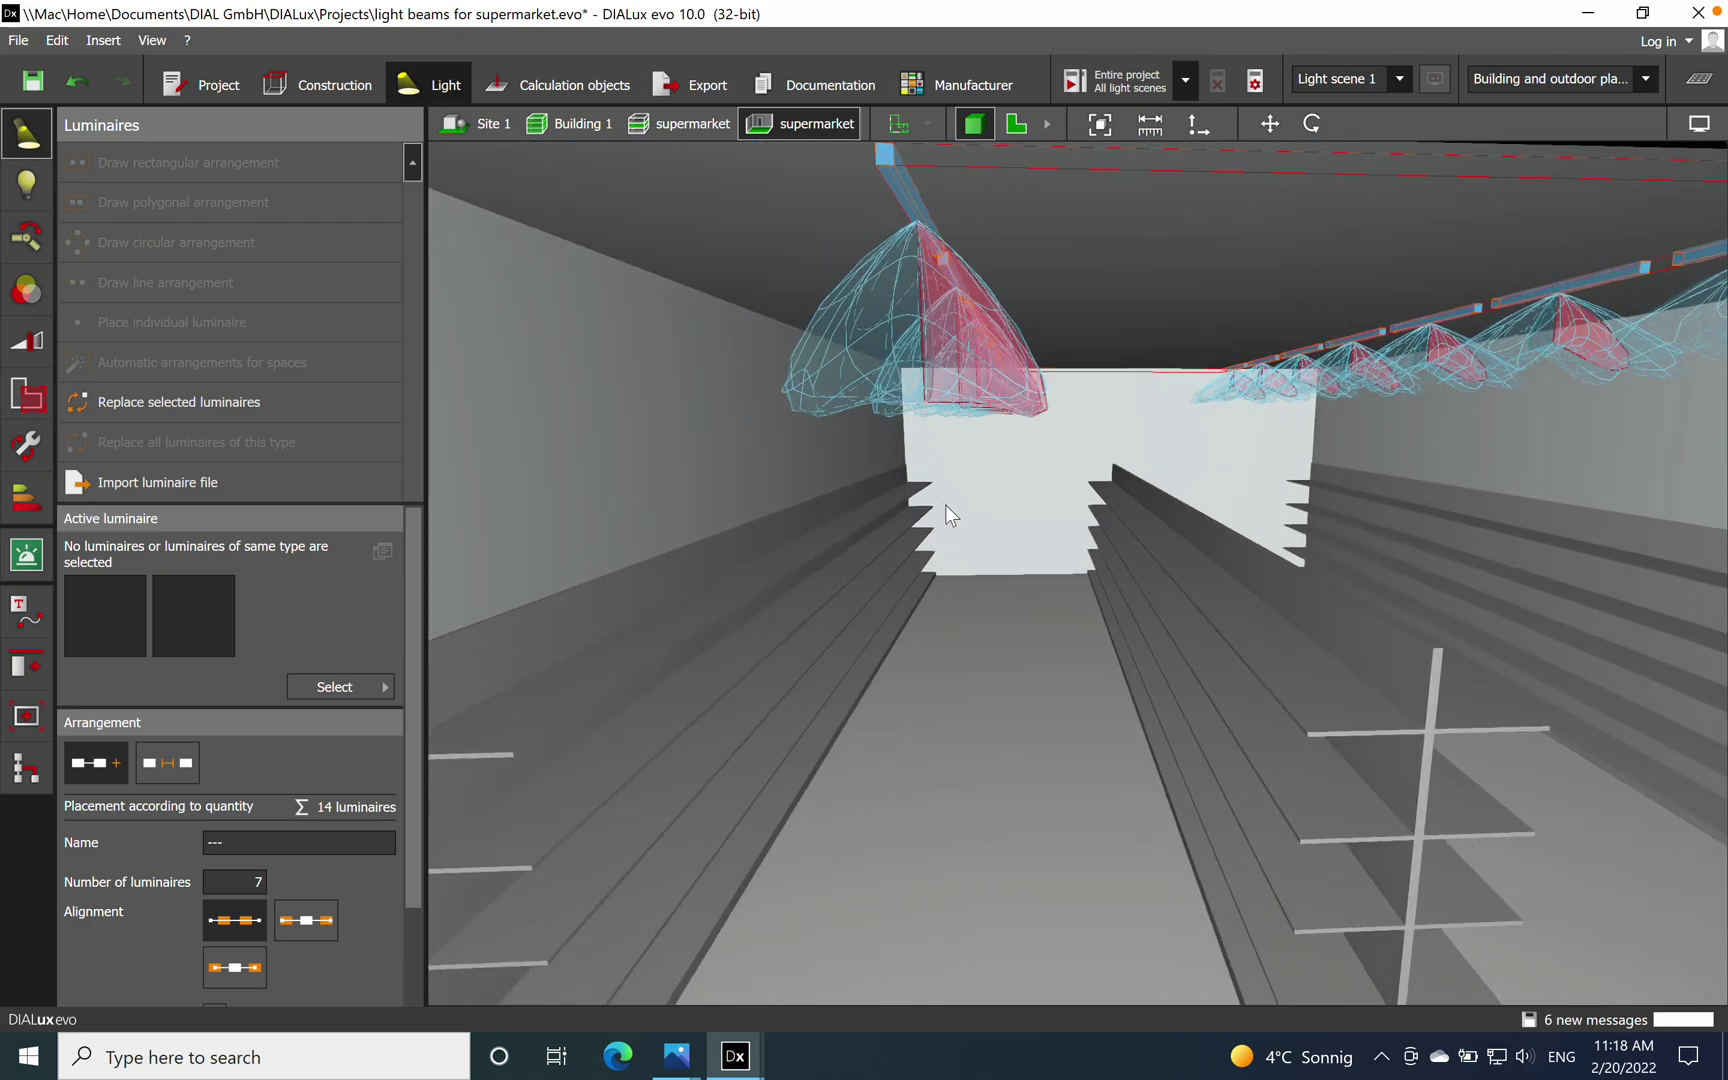
{"action": "left_click_drag", "start_coordinate": [945, 503], "coordinate": [1107, 633]}
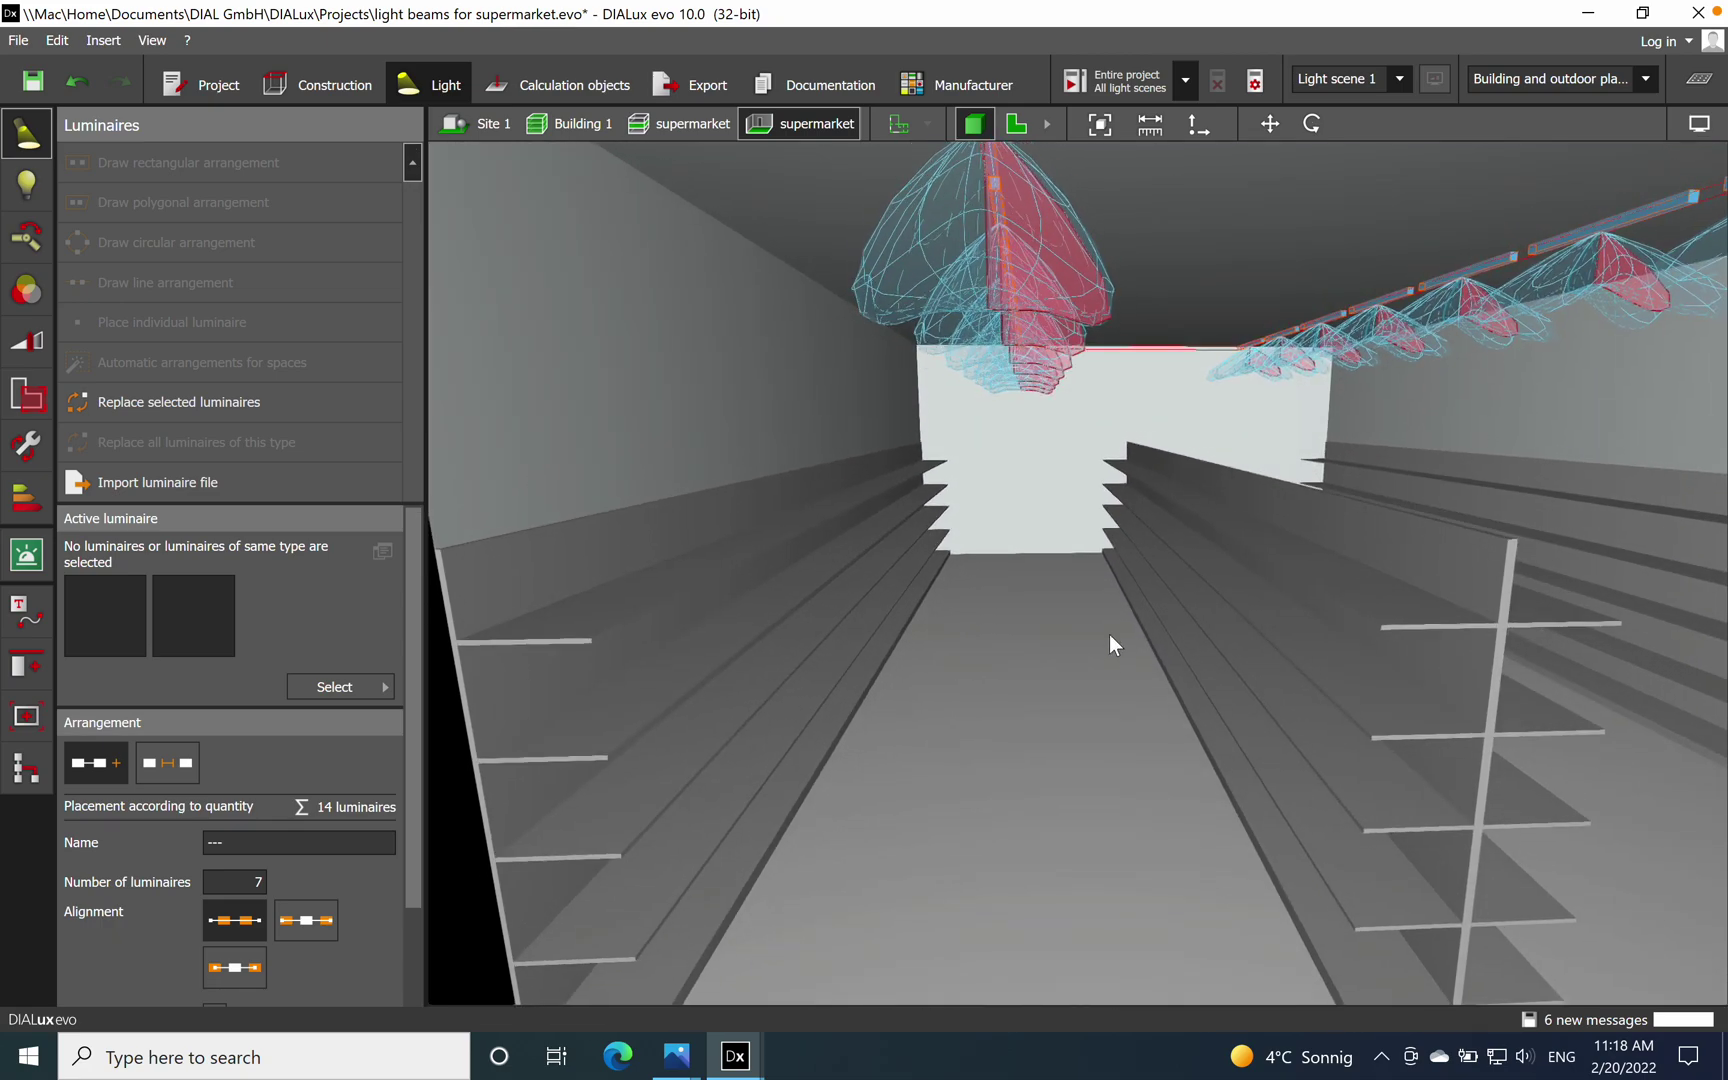
{"action": "left_click_drag", "start_coordinate": [1201, 583], "coordinate": [955, 595]}
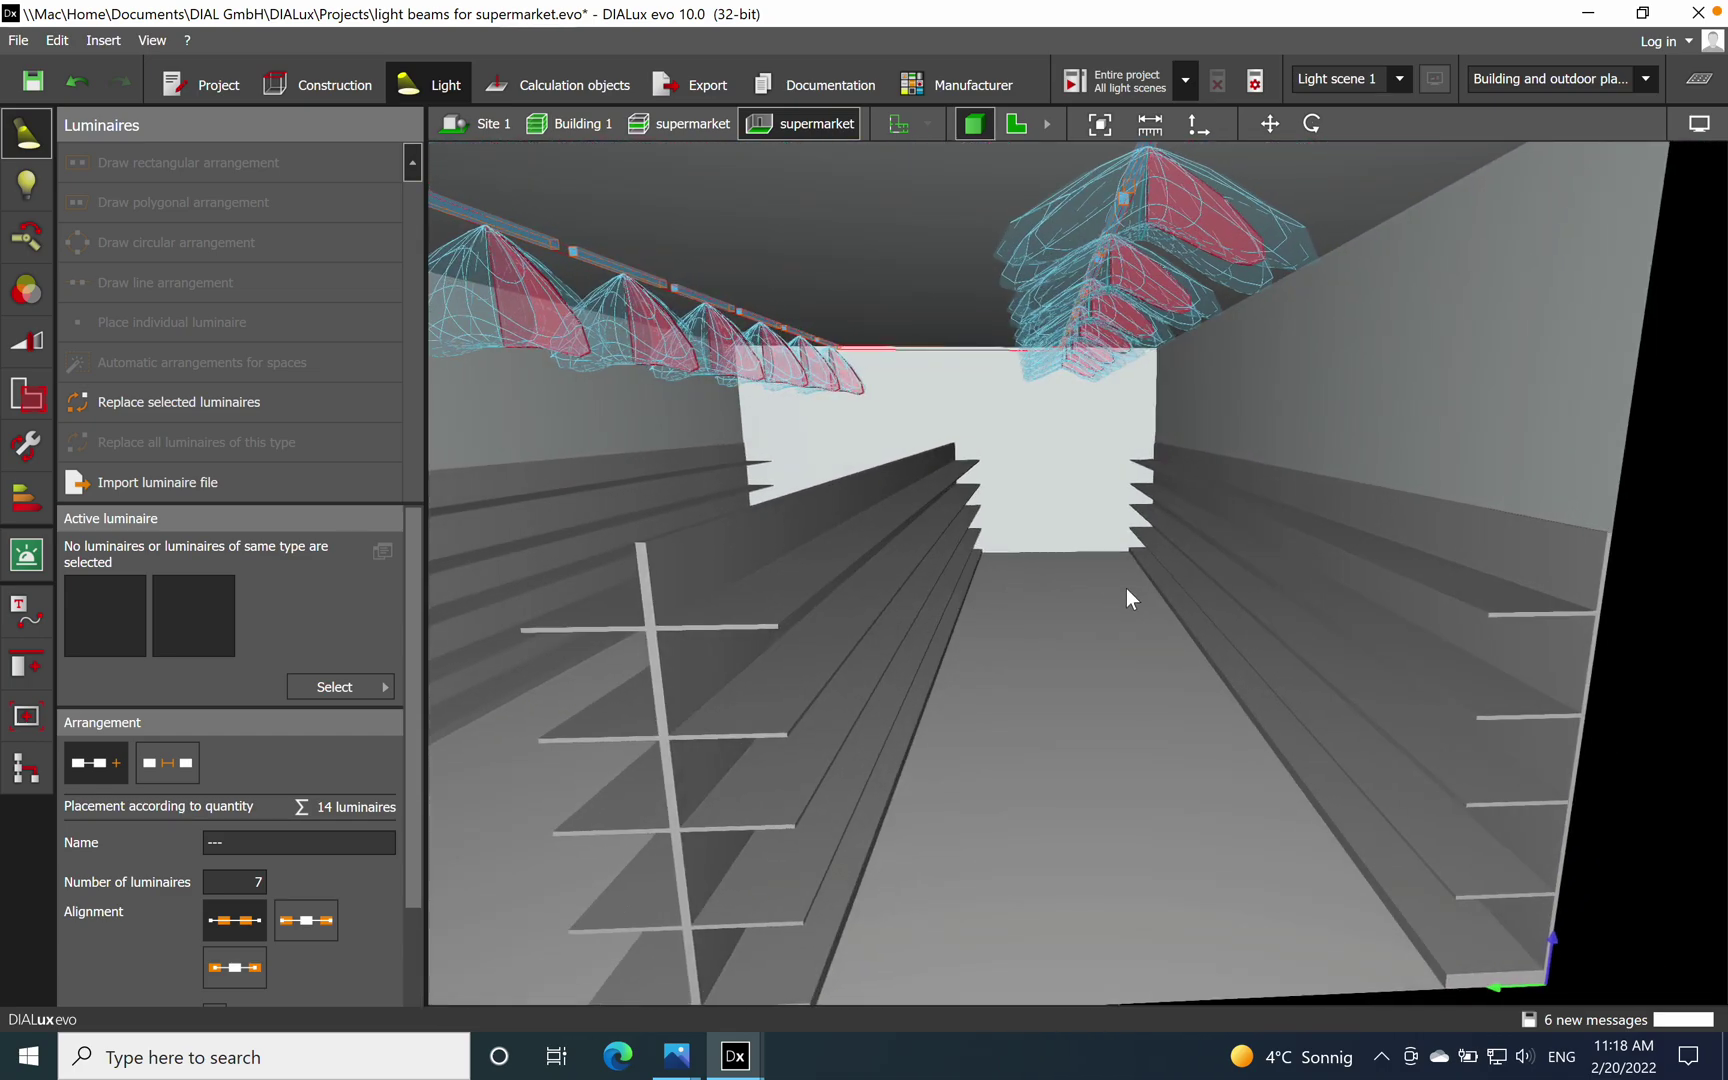
{"action": "mouse_move", "coordinate": [1127, 590]}
{"action": "left_mouse_down"}
{"action": "mouse_move", "coordinate": [1171, 606]}
{"action": "mouse_move", "coordinate": [1155, 601]}
{"action": "left_mouse_up"}
{"action": "mouse_move", "coordinate": [693, 1073]}
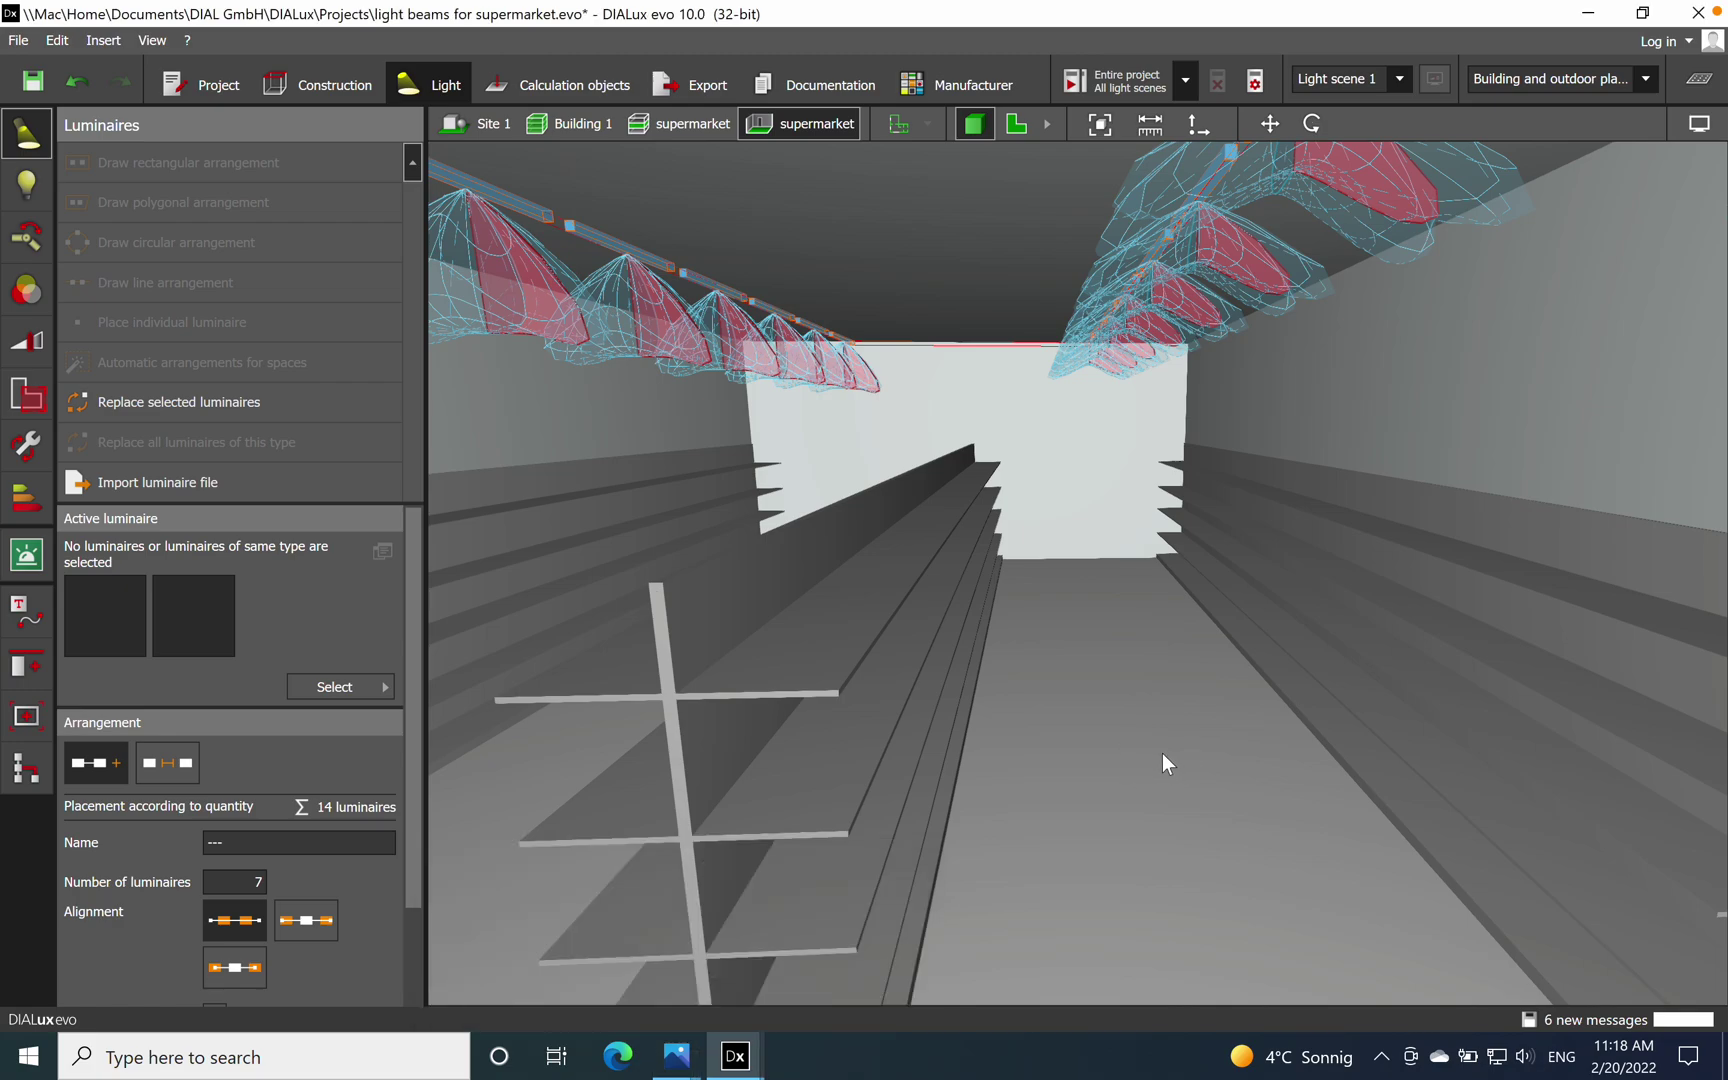
{"action": "left_click", "coordinate": [1060, 702]}
{"action": "left_click_drag", "start_coordinate": [1060, 703], "coordinate": [1086, 668]}
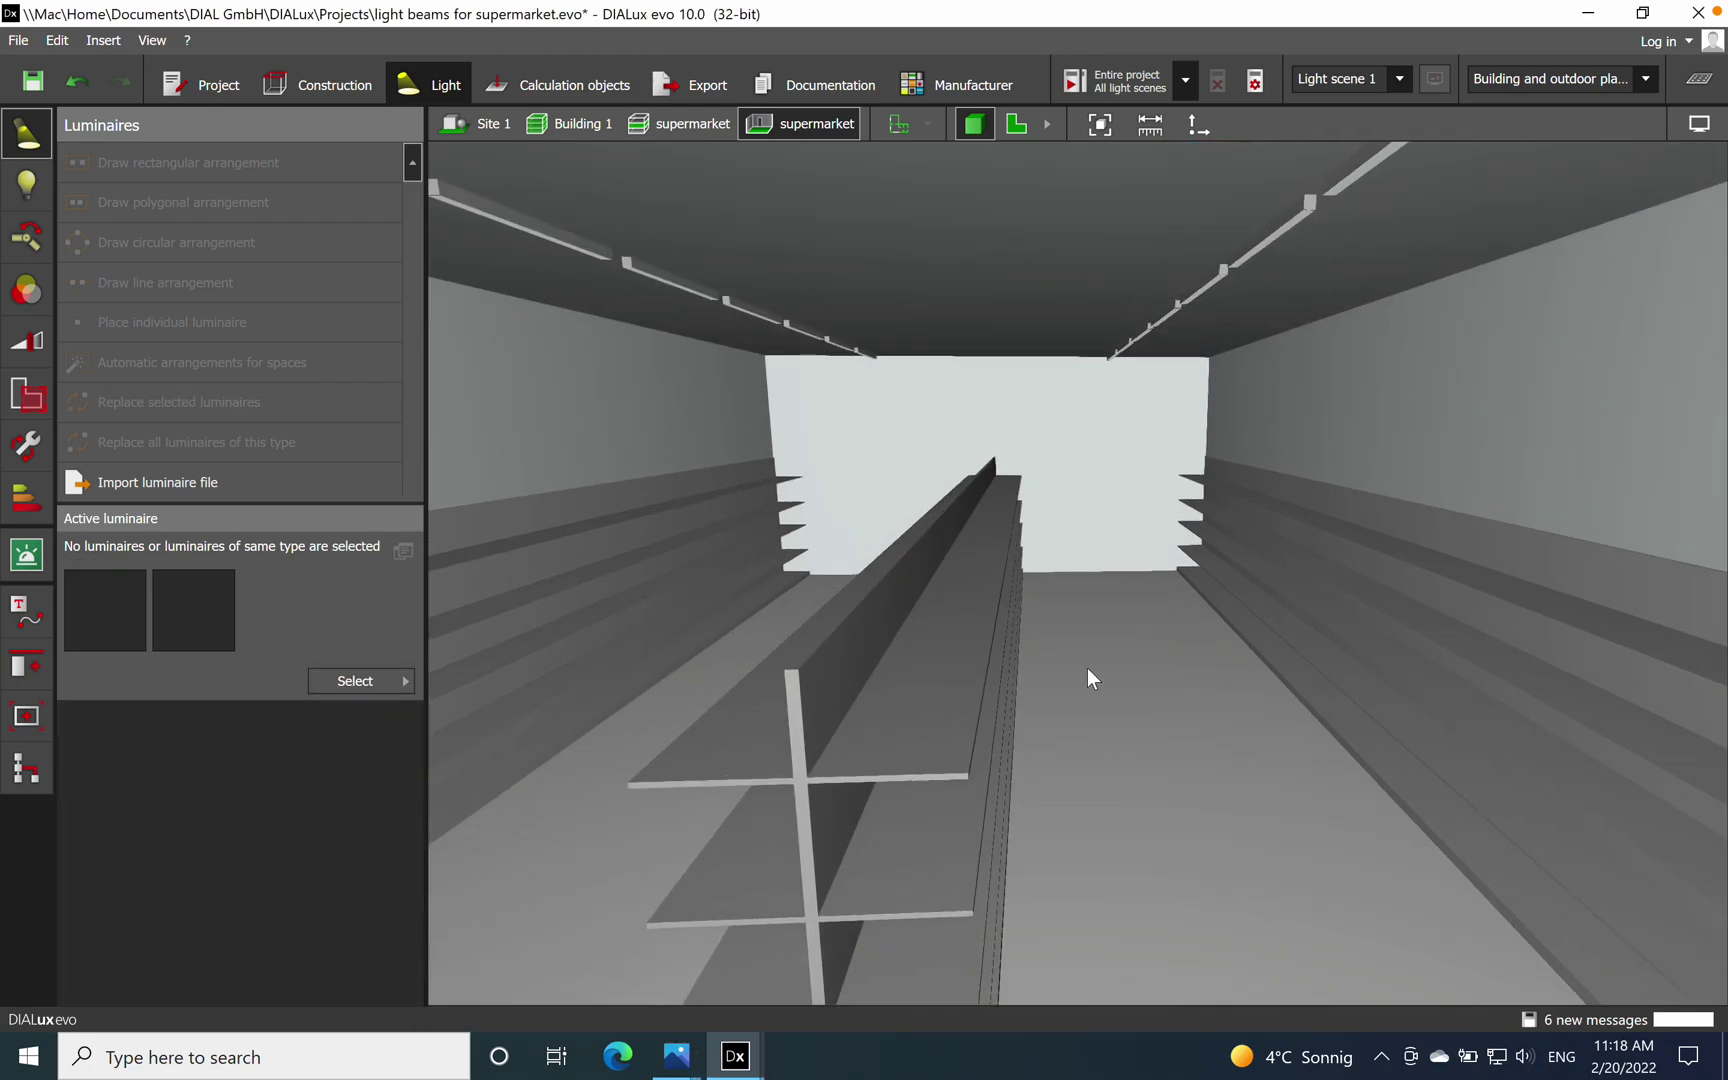
{"action": "left_click", "coordinate": [1118, 79]}
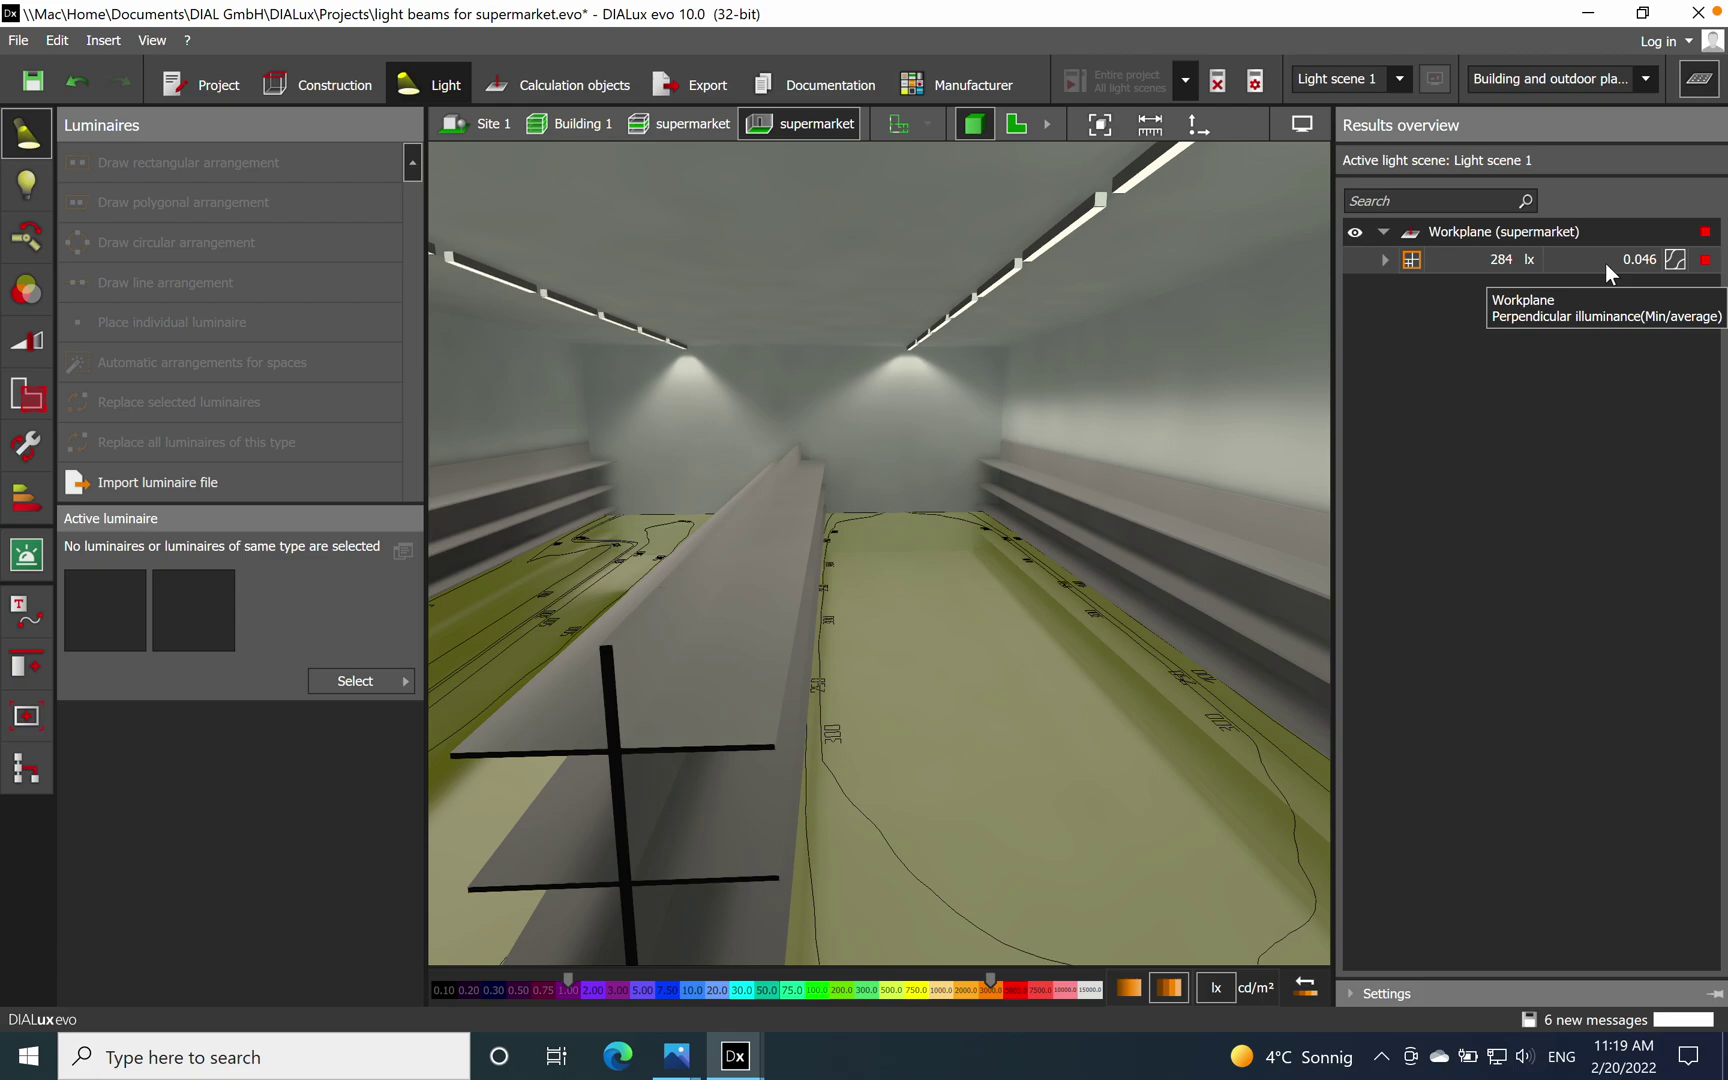
Close the results overview and swing the rendered view to an elevated look over the aisle.
{"action": "left_click", "coordinate": [1697, 89]}
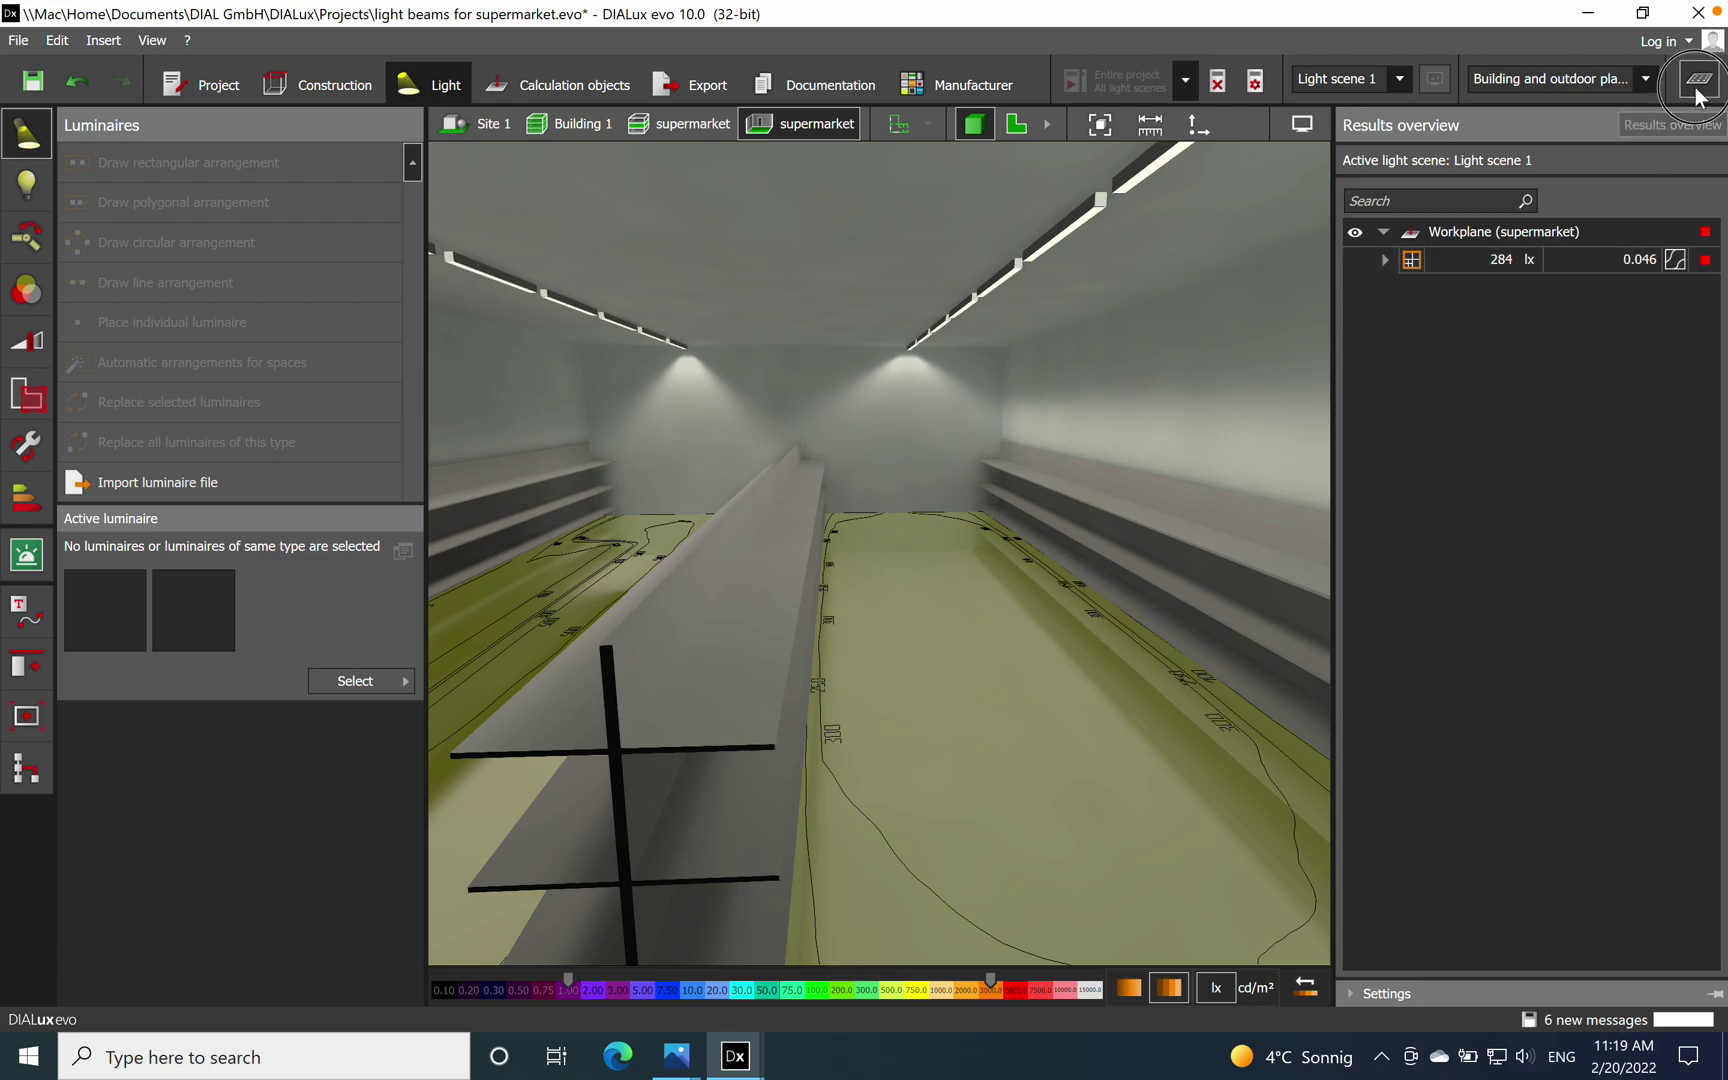
{"action": "left_click_drag", "start_coordinate": [1198, 455], "coordinate": [1026, 455]}
{"action": "scroll", "coordinate": [828, 467], "scroll_direction": "up", "scroll_amount": 1}
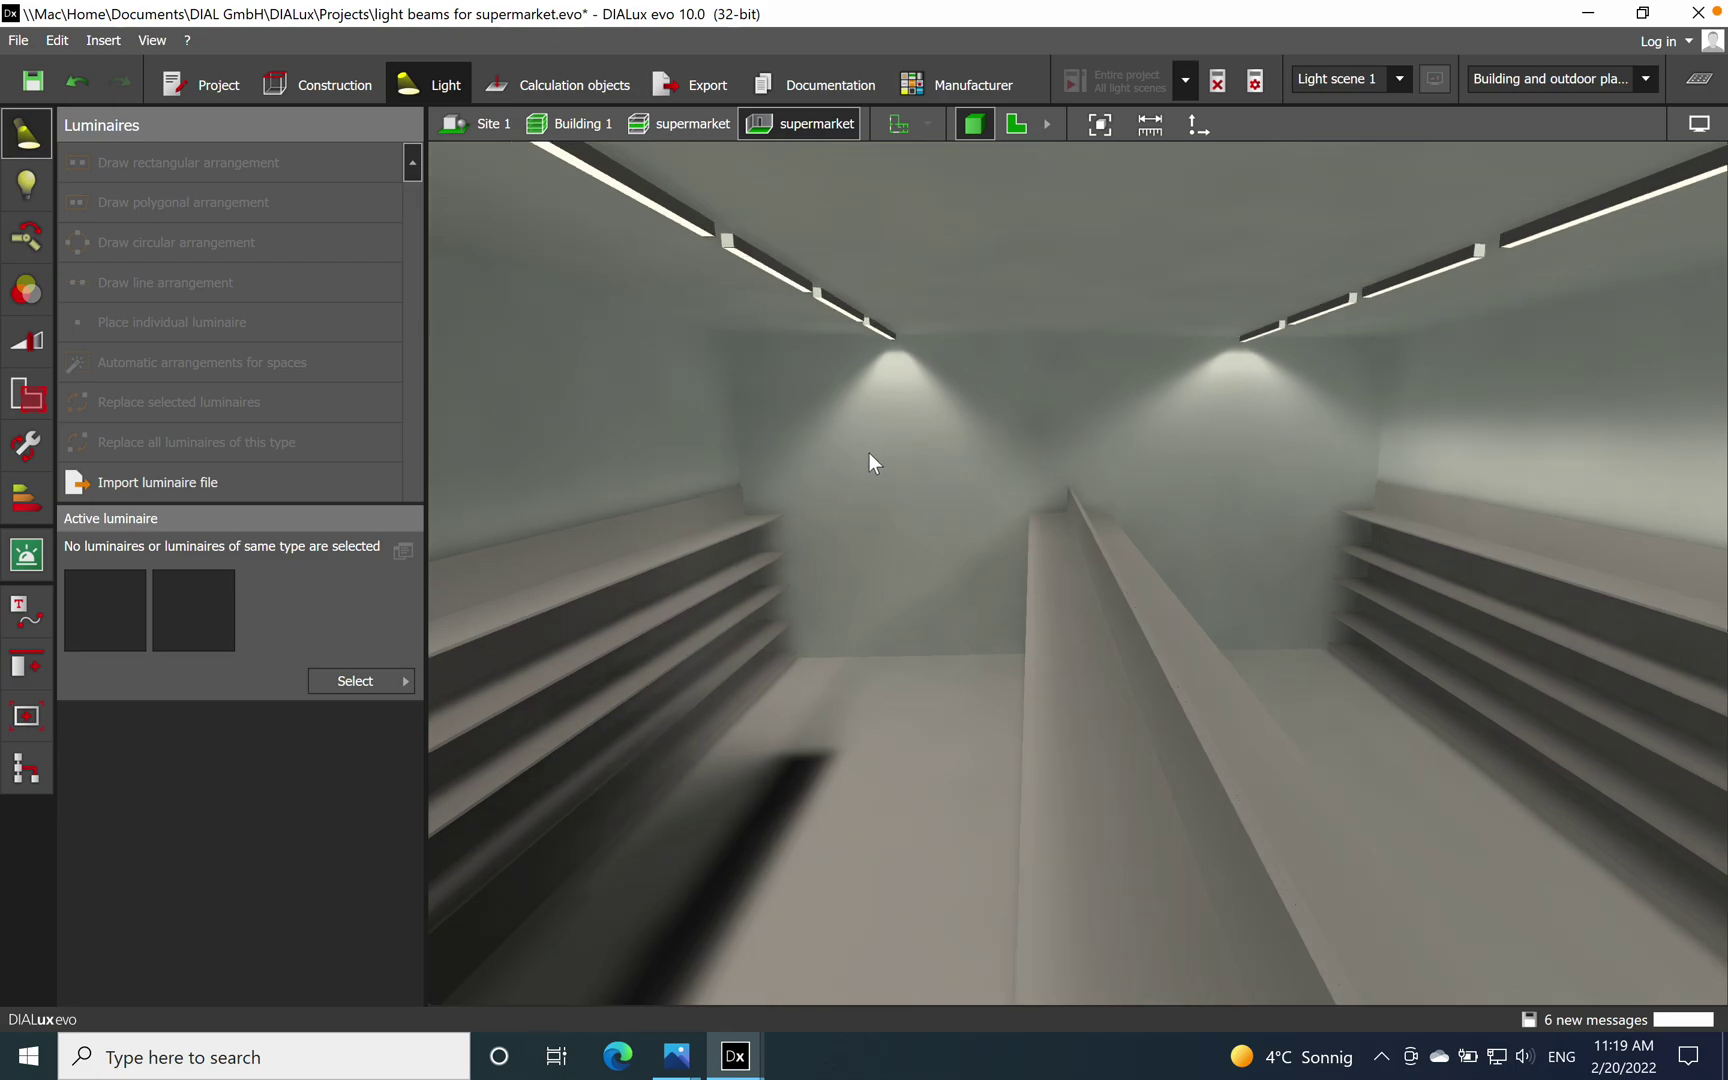
{"action": "scroll", "coordinate": [877, 426], "scroll_direction": "down", "scroll_amount": 5}
{"action": "left_click_drag", "start_coordinate": [933, 524], "coordinate": [934, 600]}
{"action": "scroll", "coordinate": [887, 499], "scroll_direction": "up", "scroll_amount": 2}
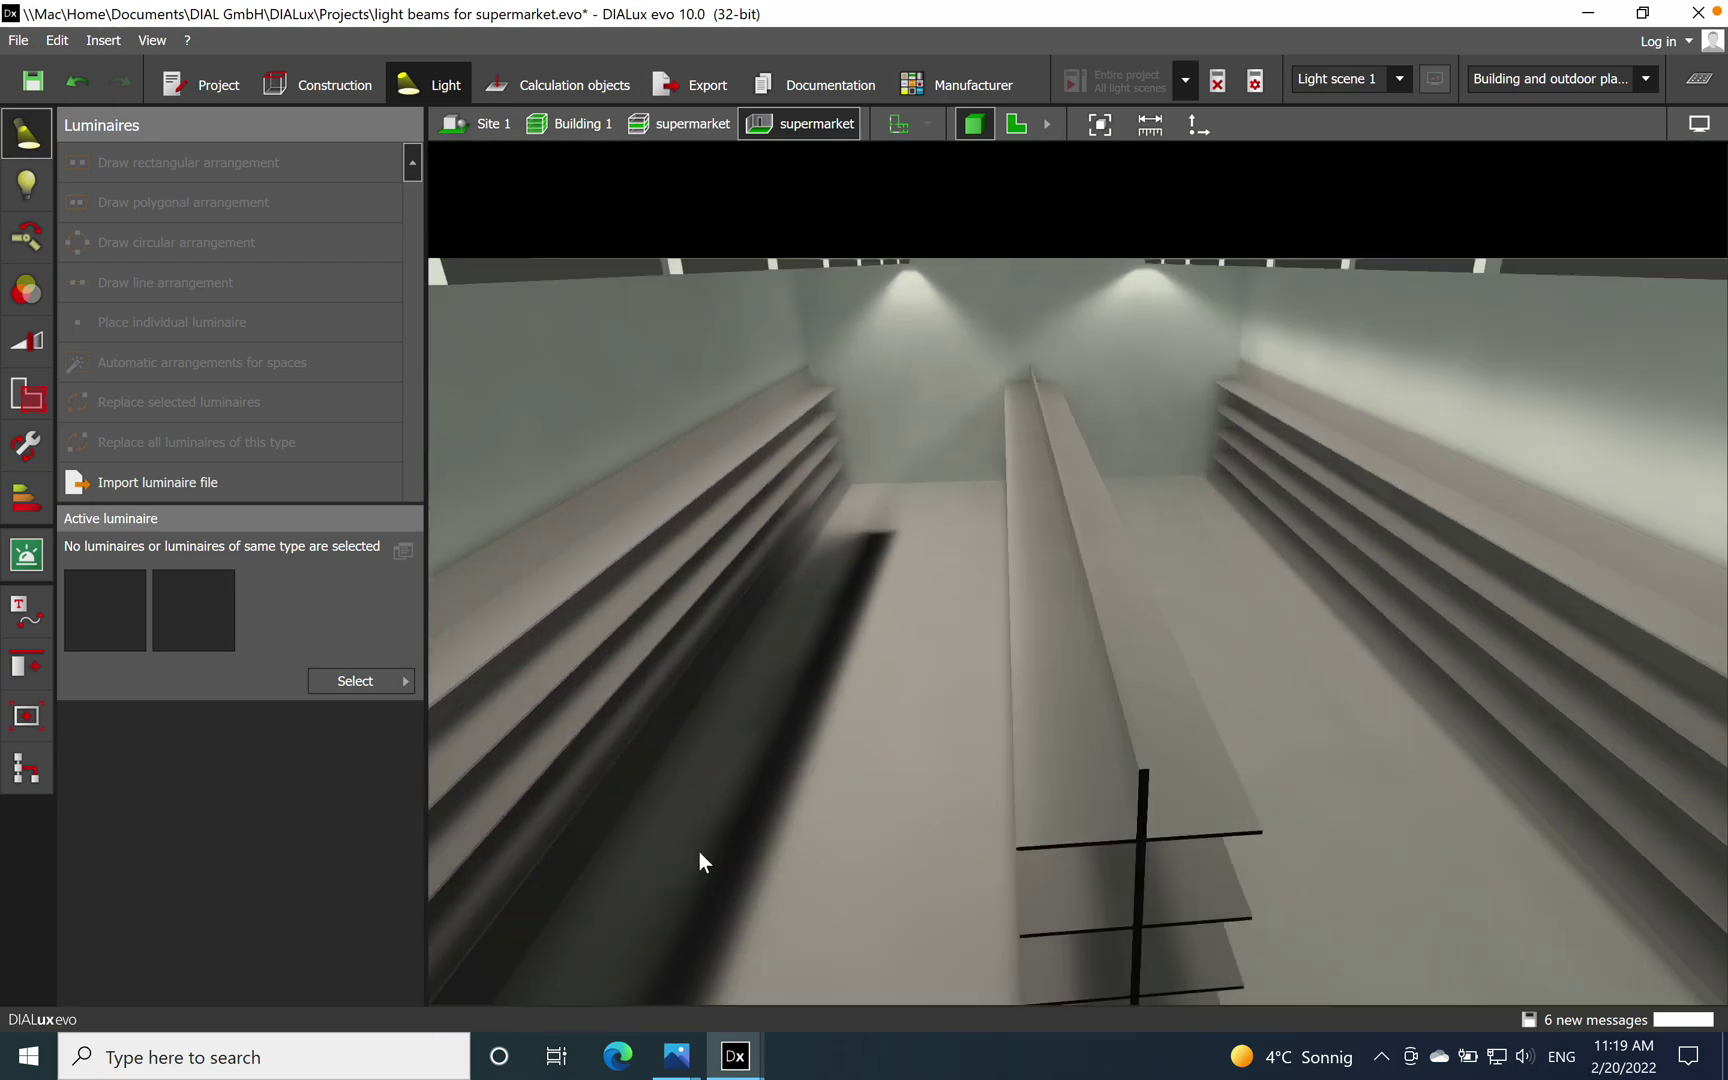
{"action": "left_click_drag", "start_coordinate": [961, 585], "coordinate": [918, 487]}
{"action": "scroll", "coordinate": [919, 487], "scroll_direction": "down", "scroll_amount": 2}
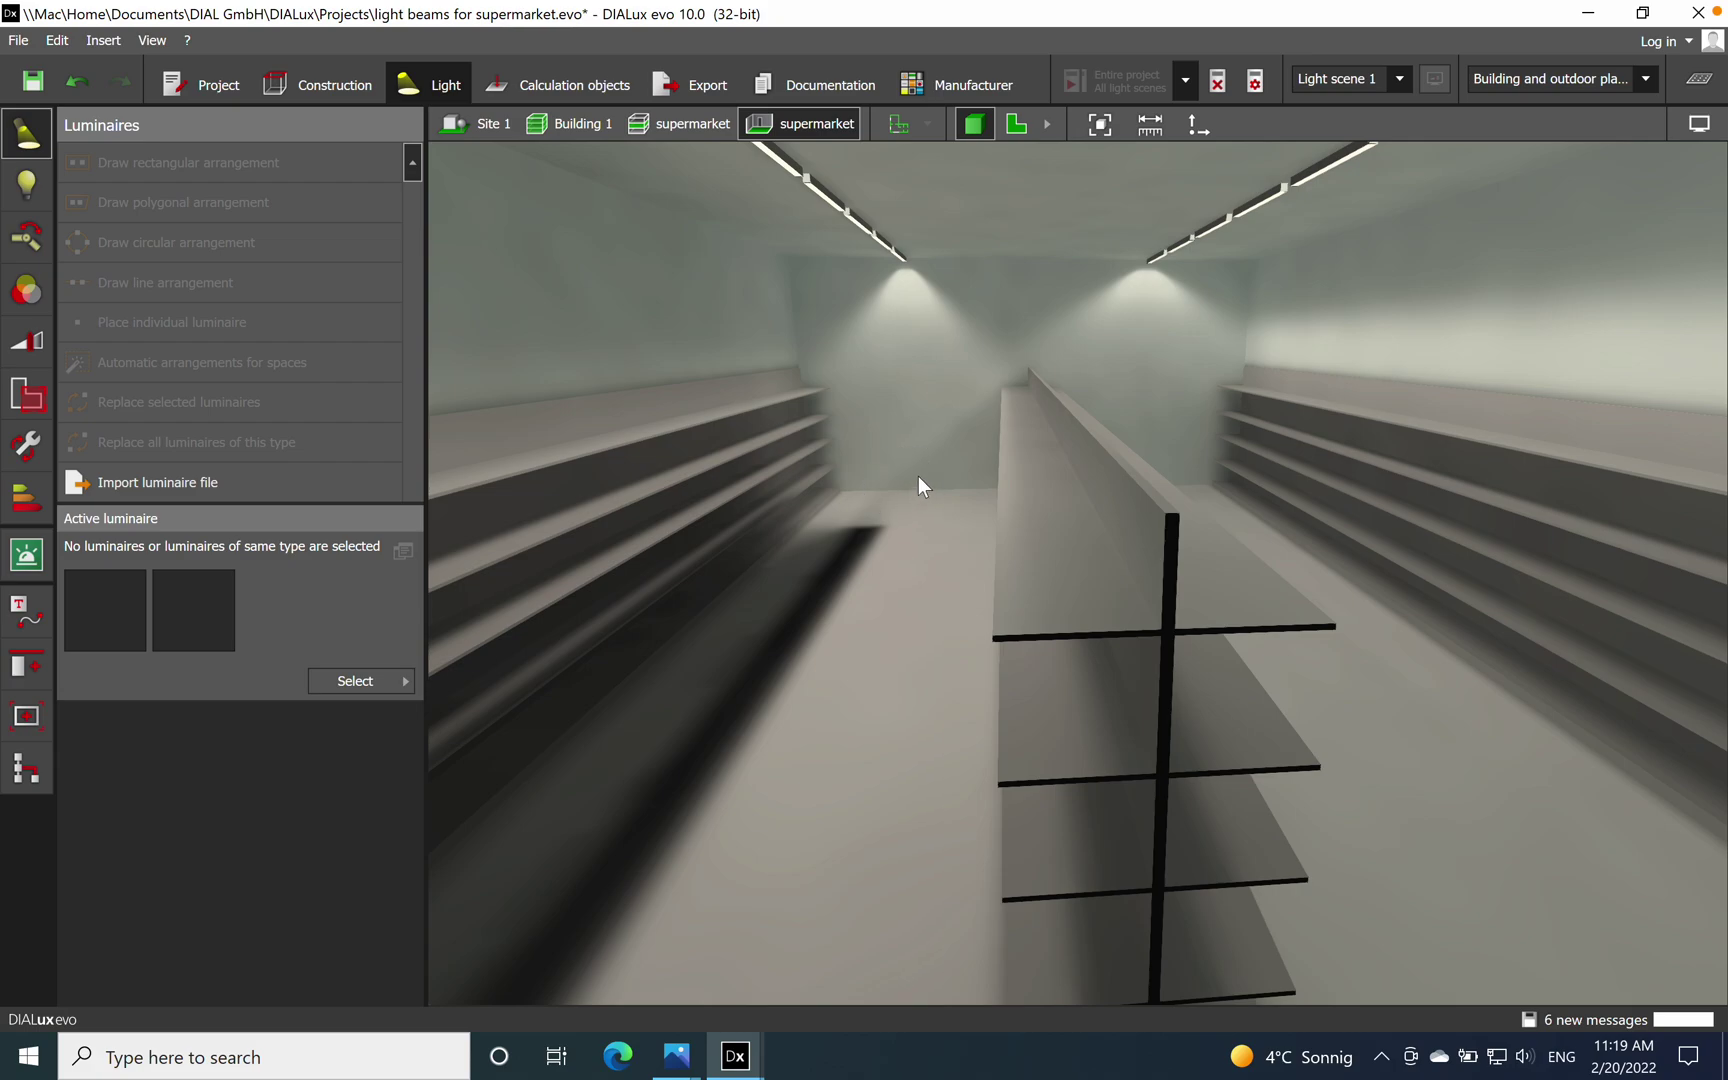
Line the camera up down the centre shelf aisle with ceiling luminaires visible, then open display settings.
{"action": "left_click_drag", "start_coordinate": [991, 563], "coordinate": [1113, 537]}
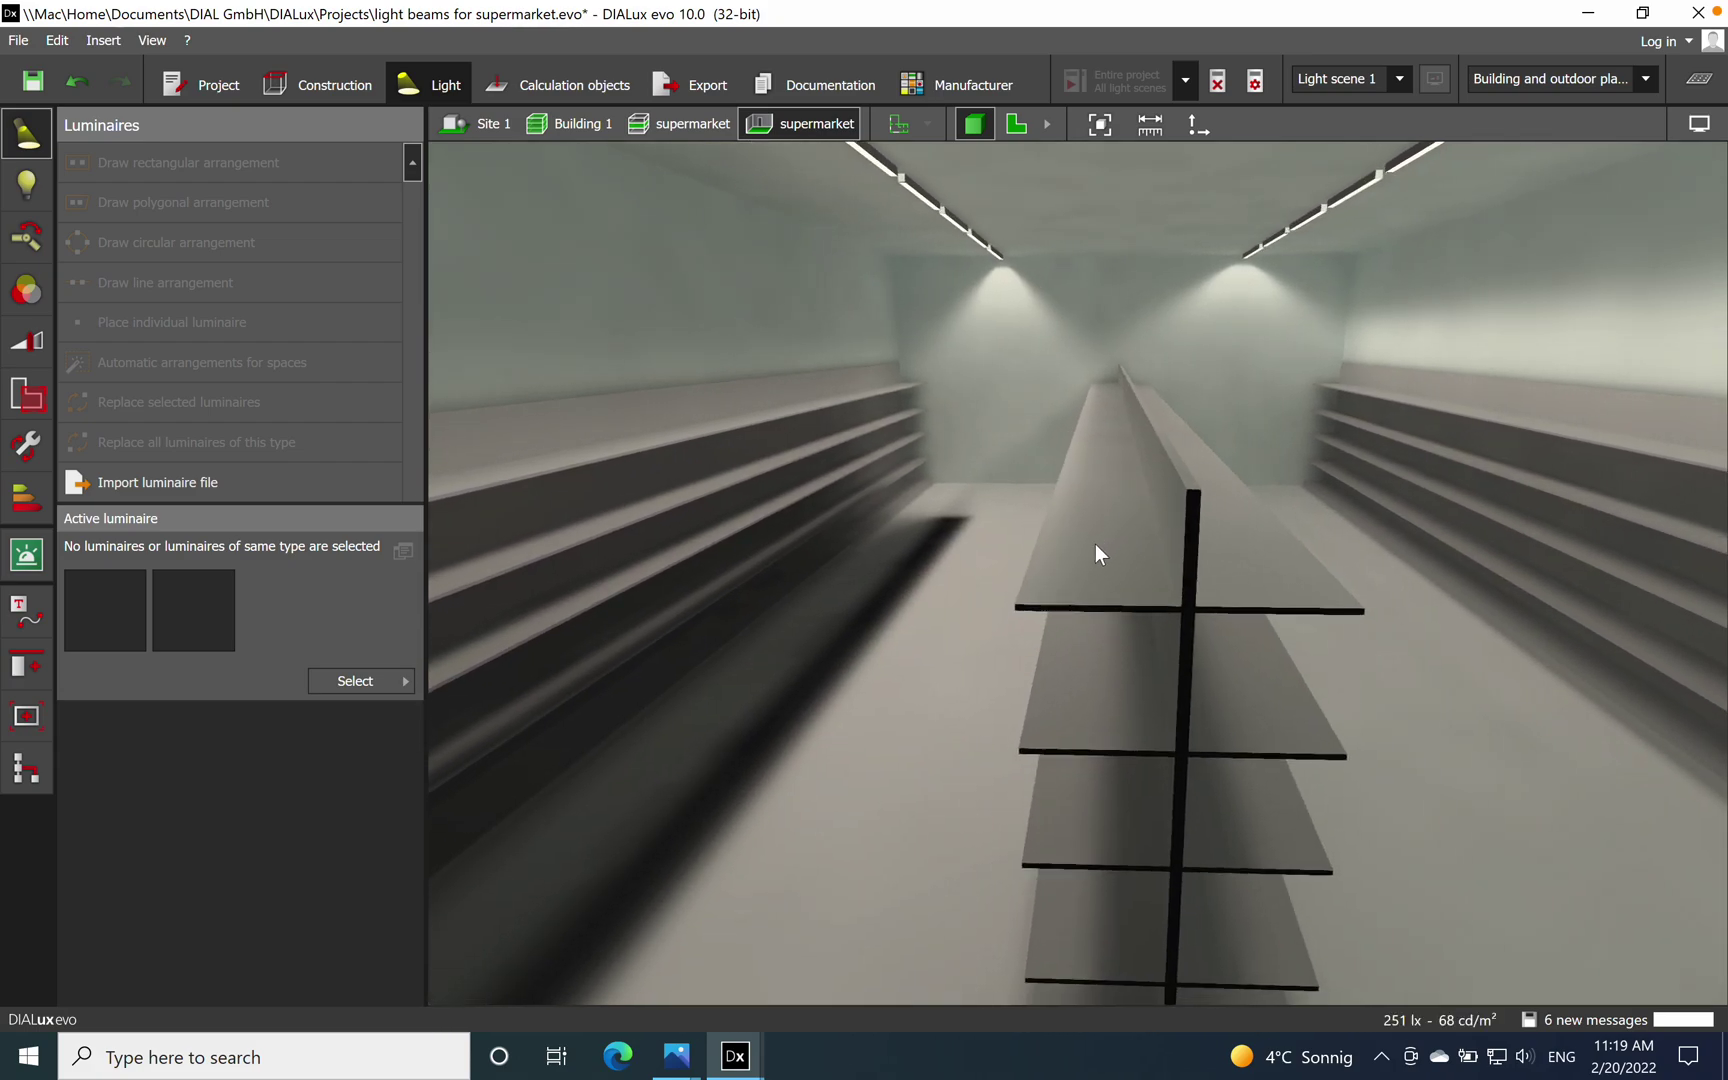
{"action": "left_click_drag", "start_coordinate": [744, 721], "coordinate": [1245, 733]}
{"action": "left_click_drag", "start_coordinate": [1093, 430], "coordinate": [1206, 400]}
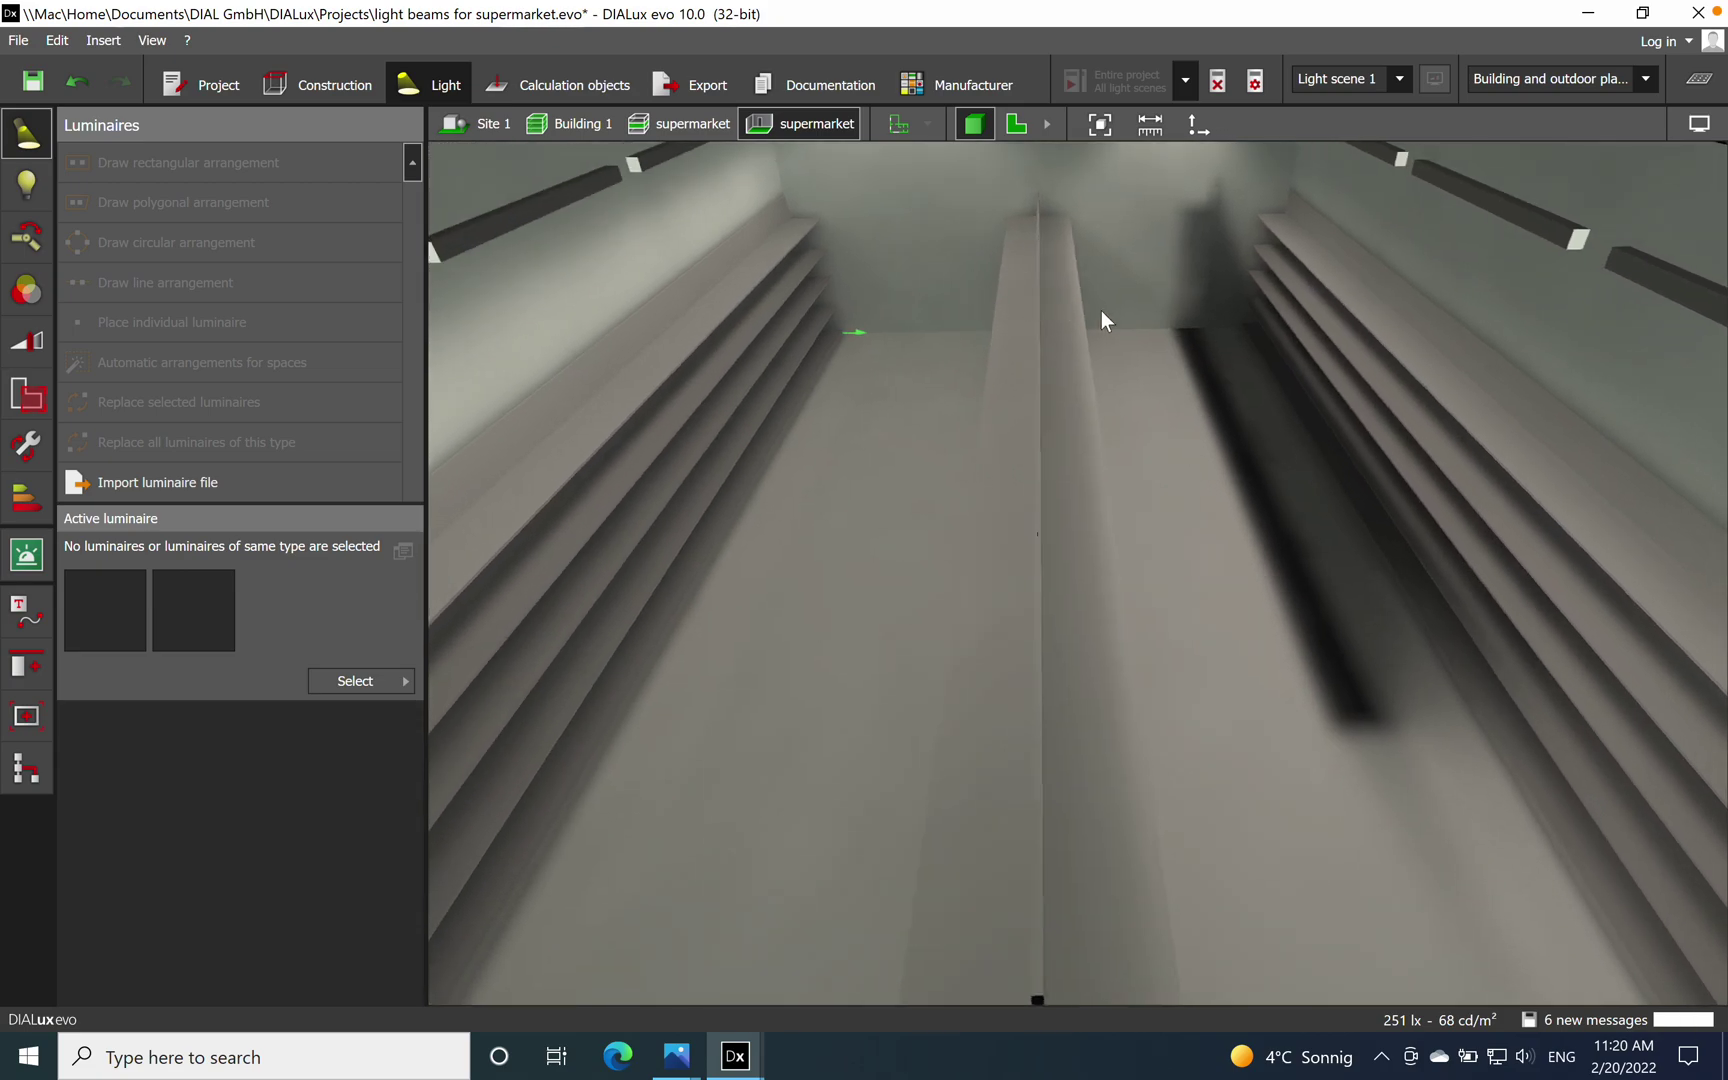
{"action": "left_click_drag", "start_coordinate": [1192, 533], "coordinate": [1064, 395]}
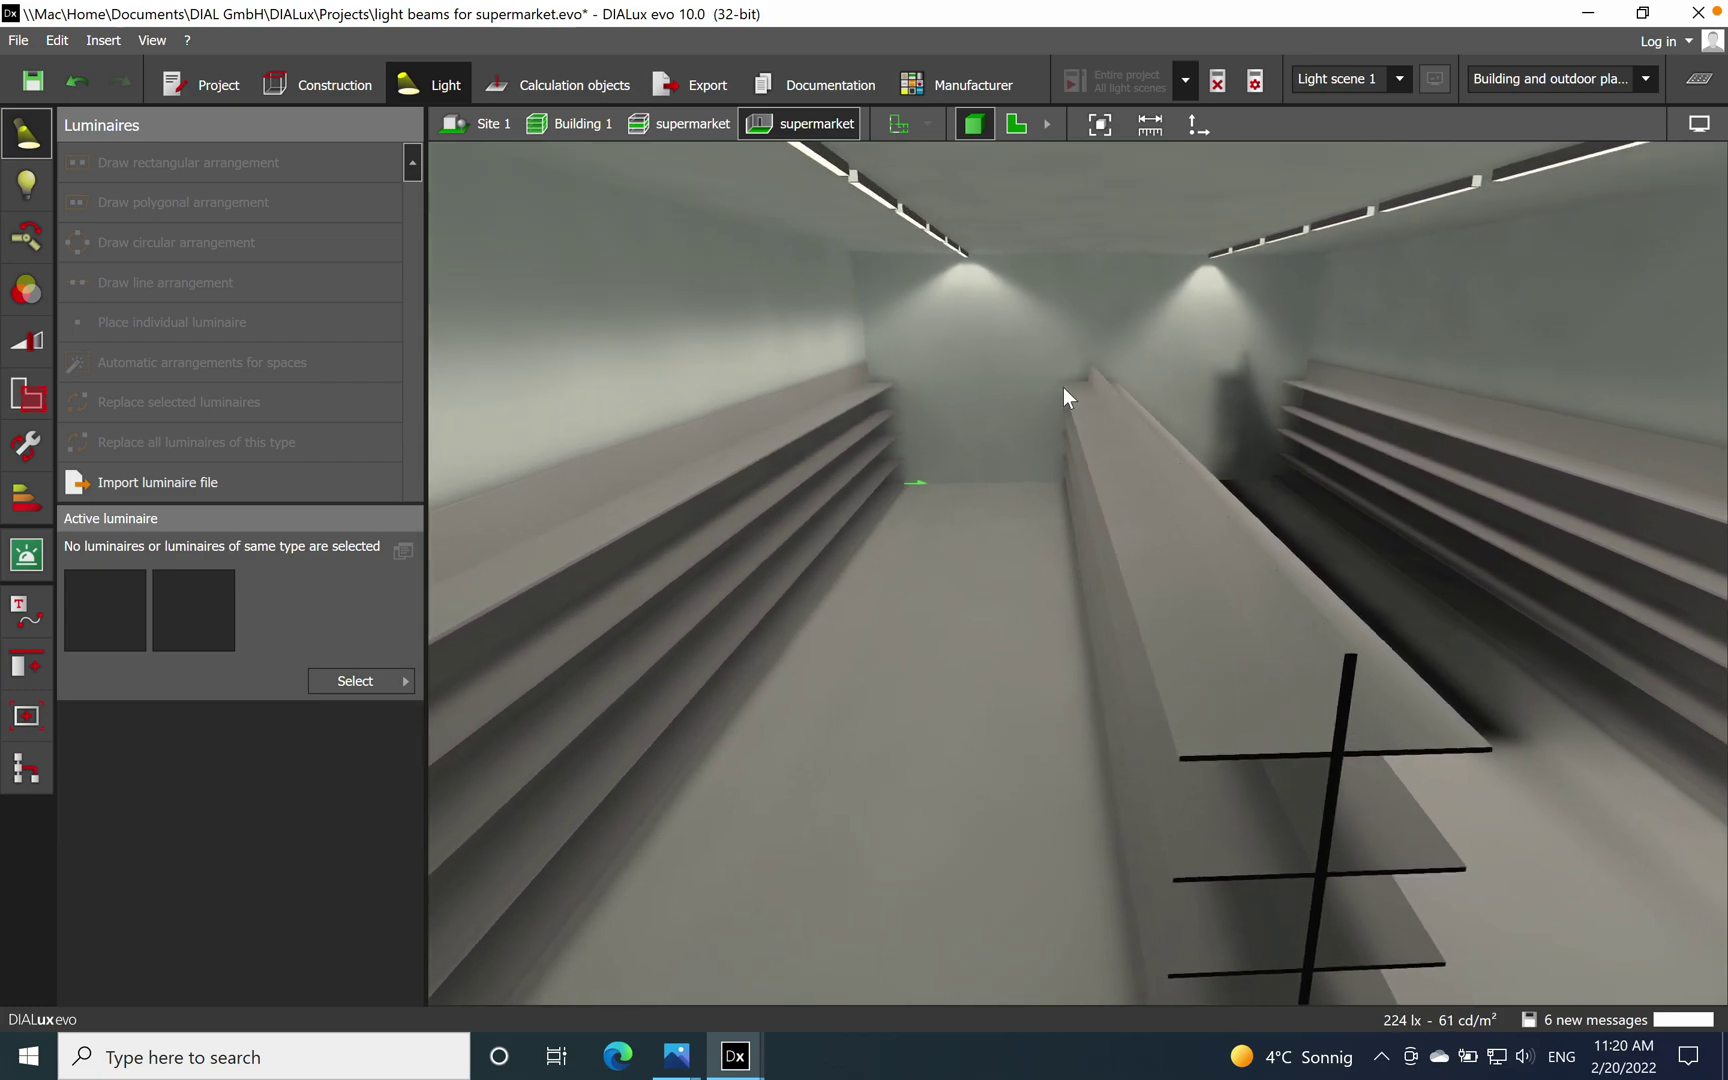
{"action": "left_click", "coordinate": [1711, 127]}
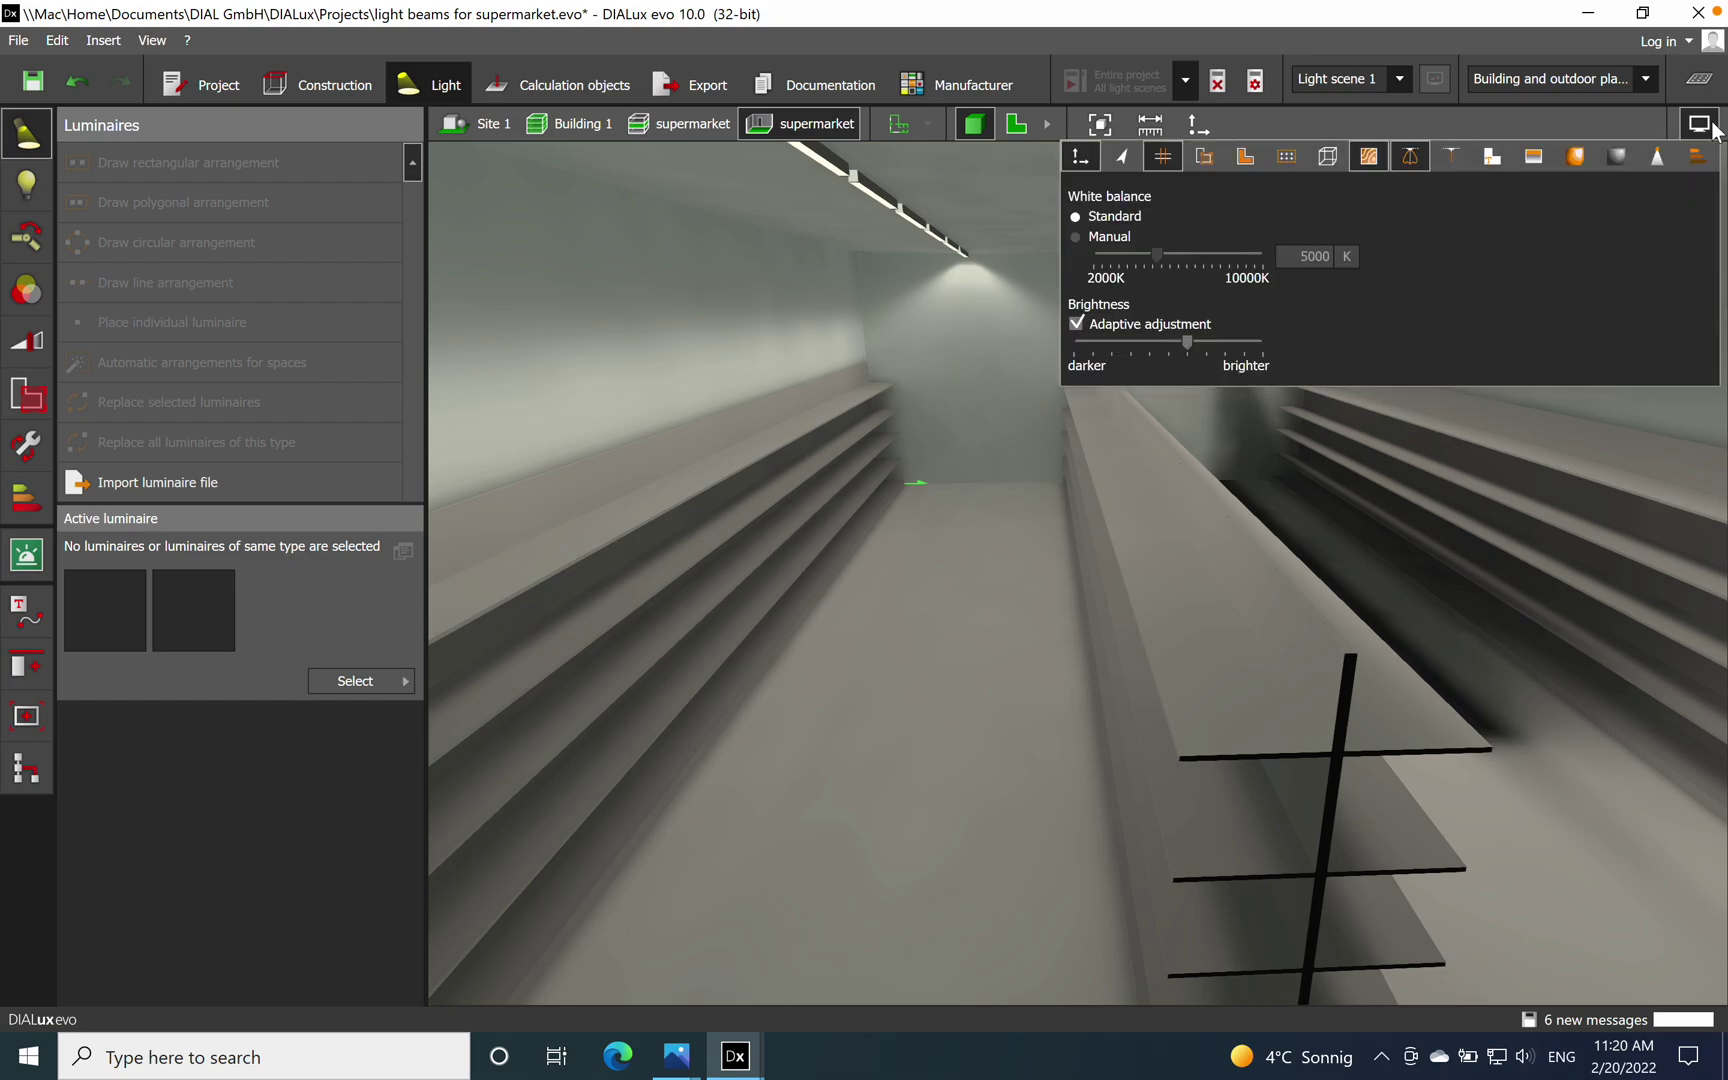
Switch the 3D view to false colours and orbit it to look down the aisle shelves.
{"action": "left_click", "coordinate": [1577, 157]}
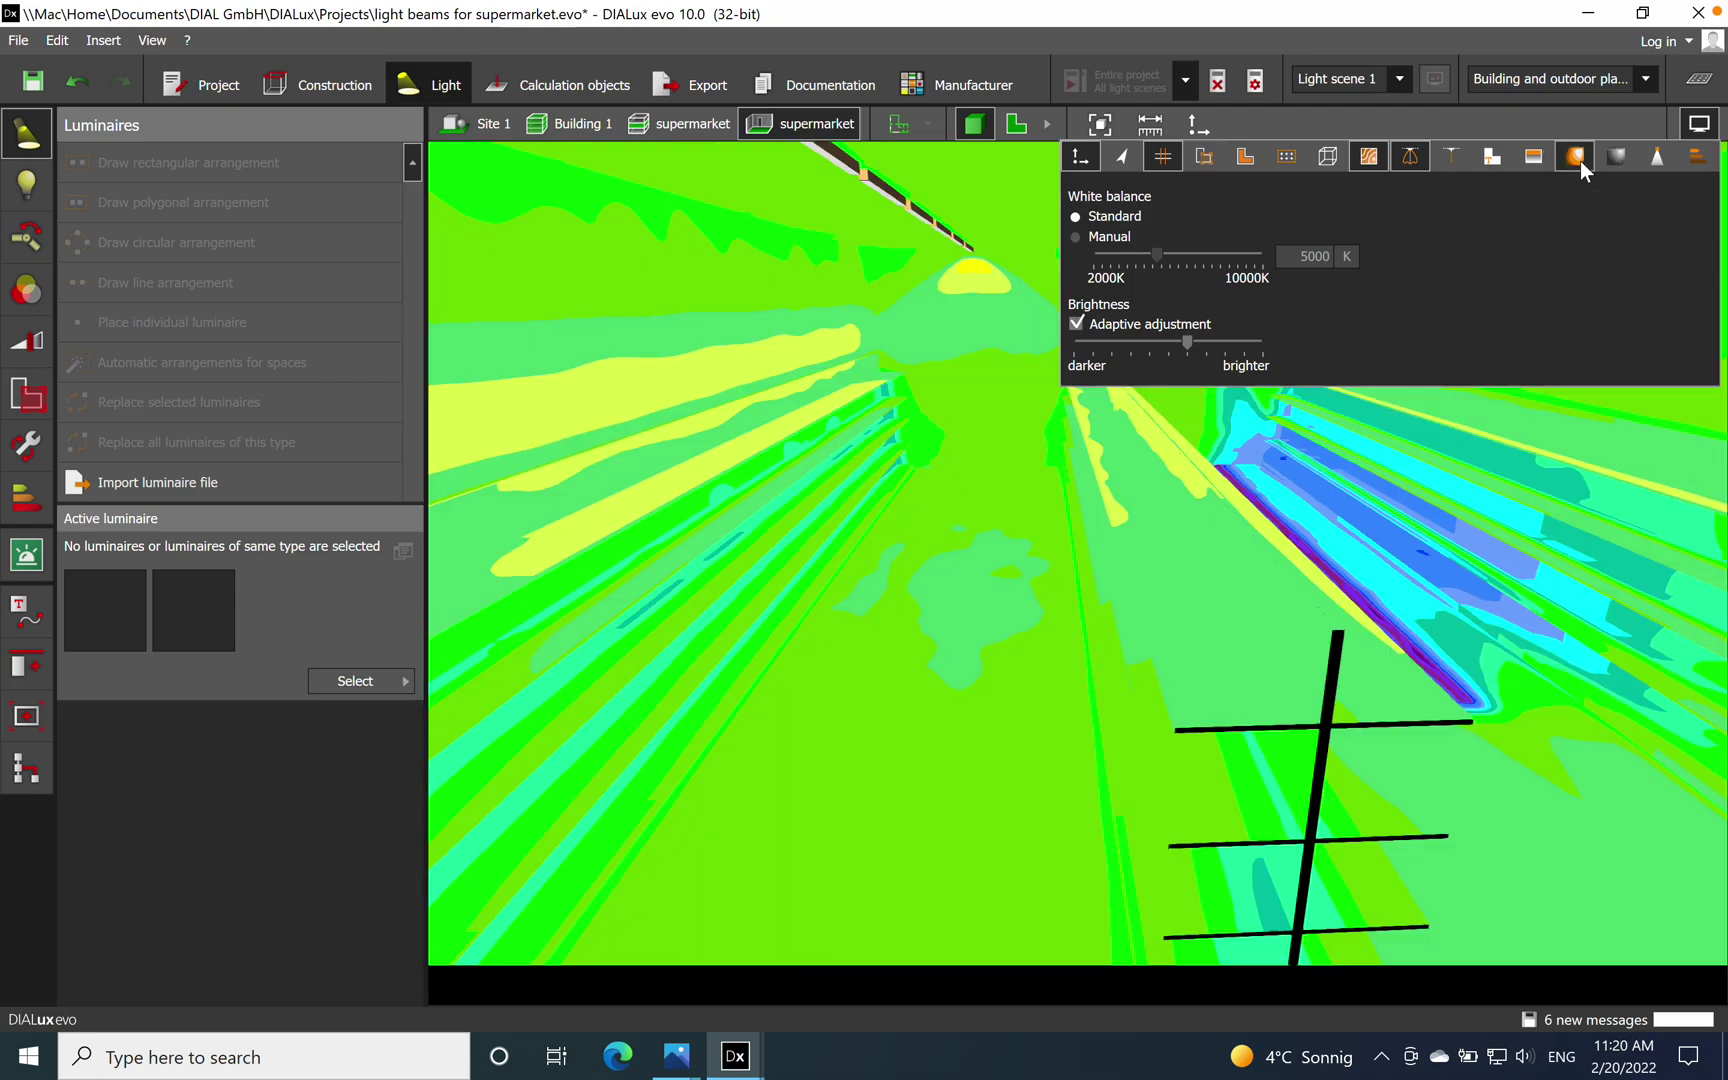
{"action": "left_click", "coordinate": [947, 367]}
{"action": "right_click_drag", "start_coordinate": [977, 406], "coordinate": [1045, 347]}
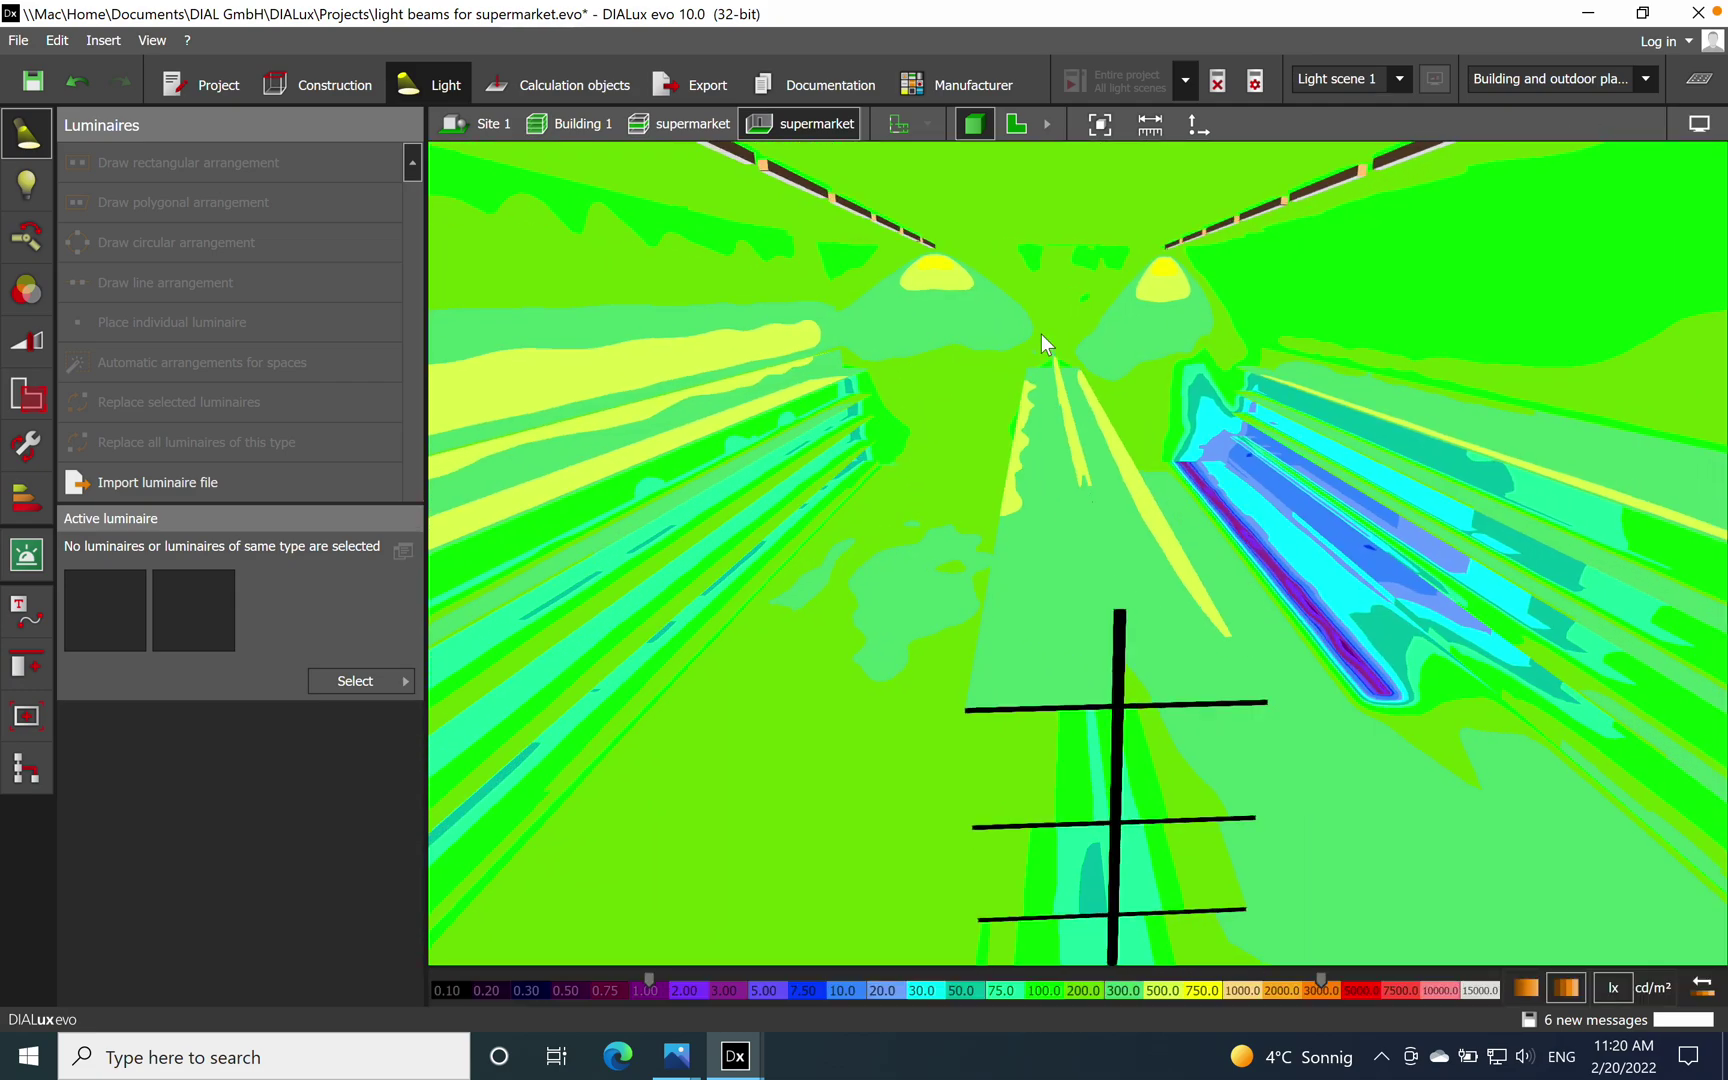
{"action": "right_click_drag", "start_coordinate": [1005, 490], "coordinate": [951, 263]}
{"action": "middle_click_drag", "start_coordinate": [1120, 473], "coordinate": [1084, 474]}
{"action": "scroll", "coordinate": [922, 446], "scroll_direction": "down", "scroll_amount": 5}
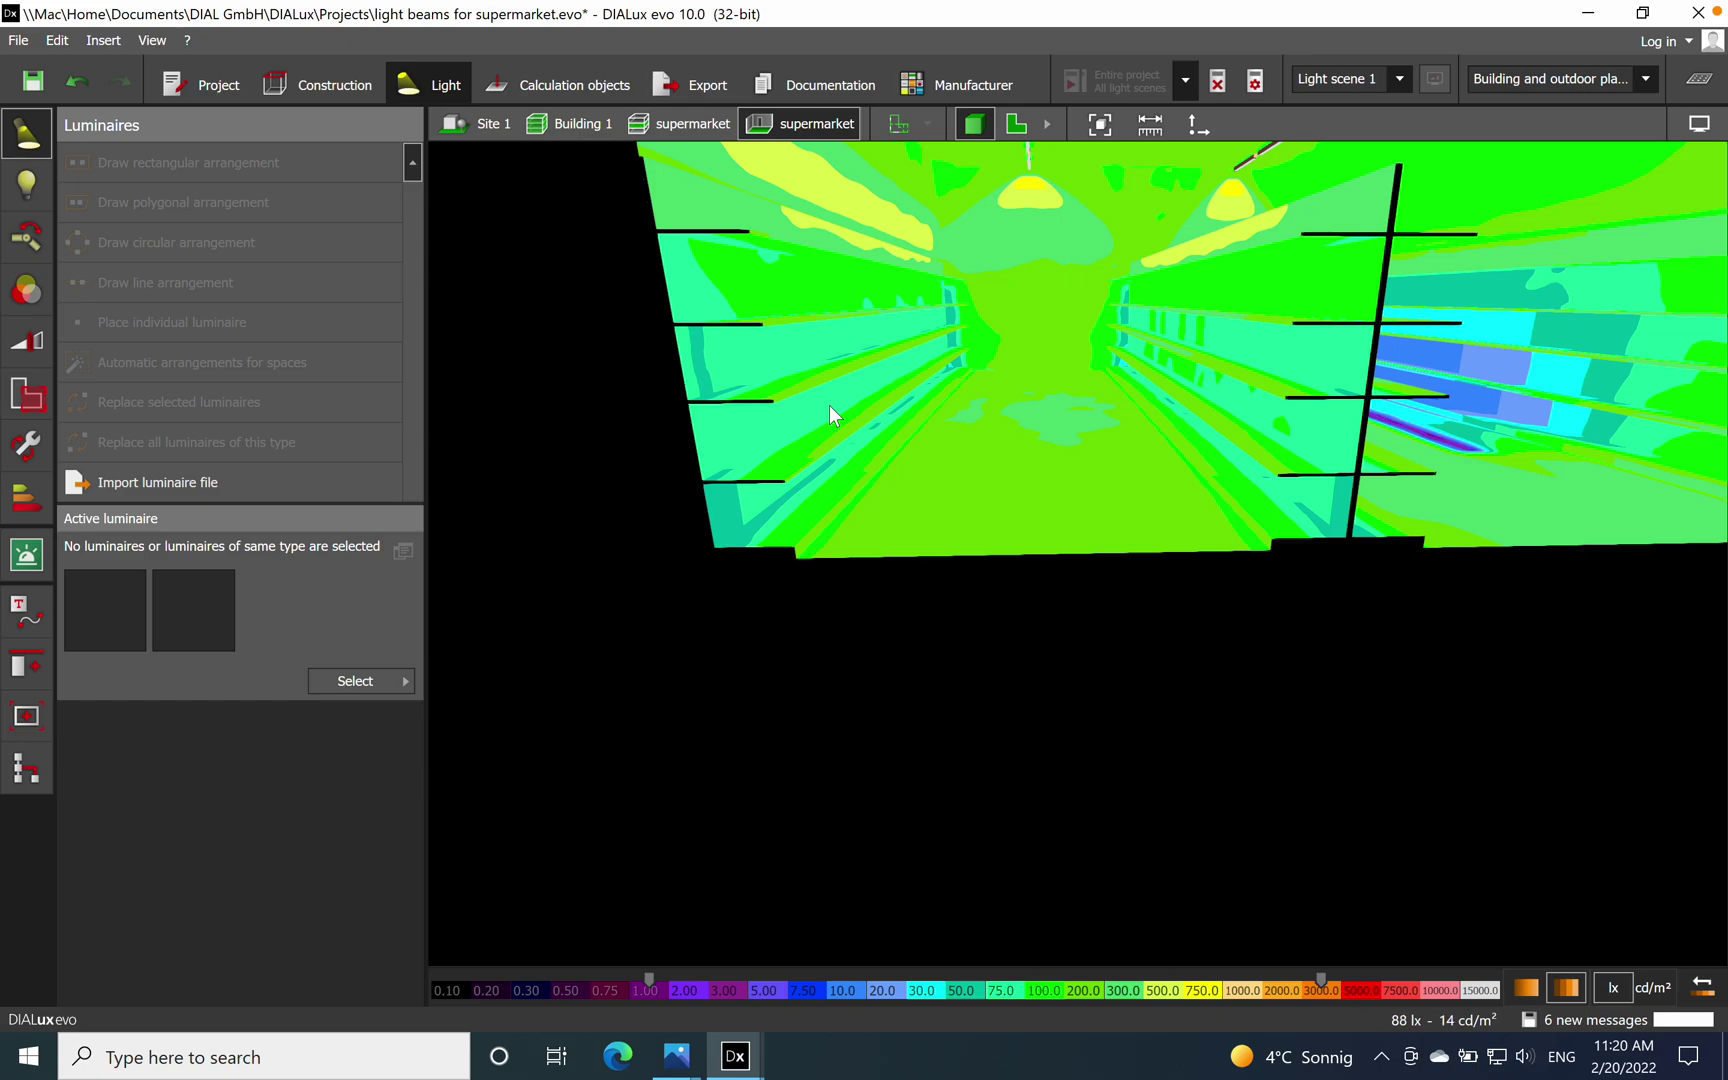
{"action": "middle_click_drag", "start_coordinate": [830, 406], "coordinate": [1163, 364]}
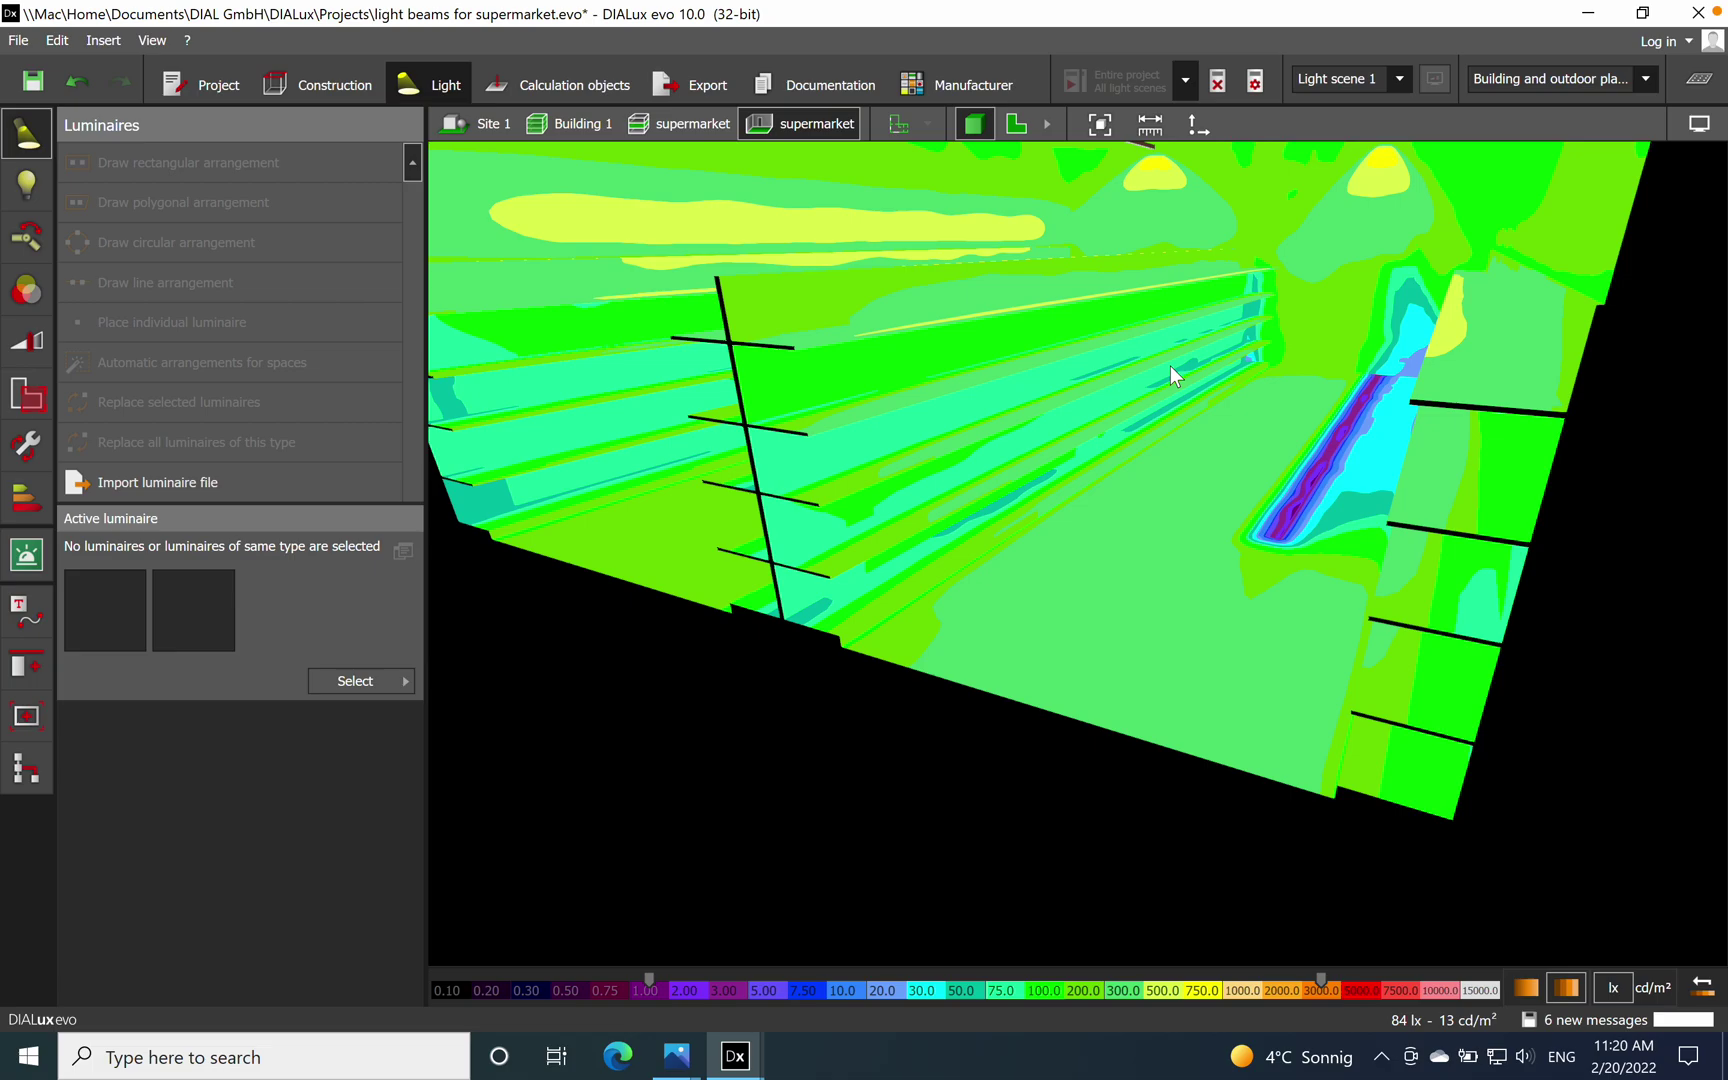
{"action": "middle_click_drag", "start_coordinate": [1140, 418], "coordinate": [760, 700]}
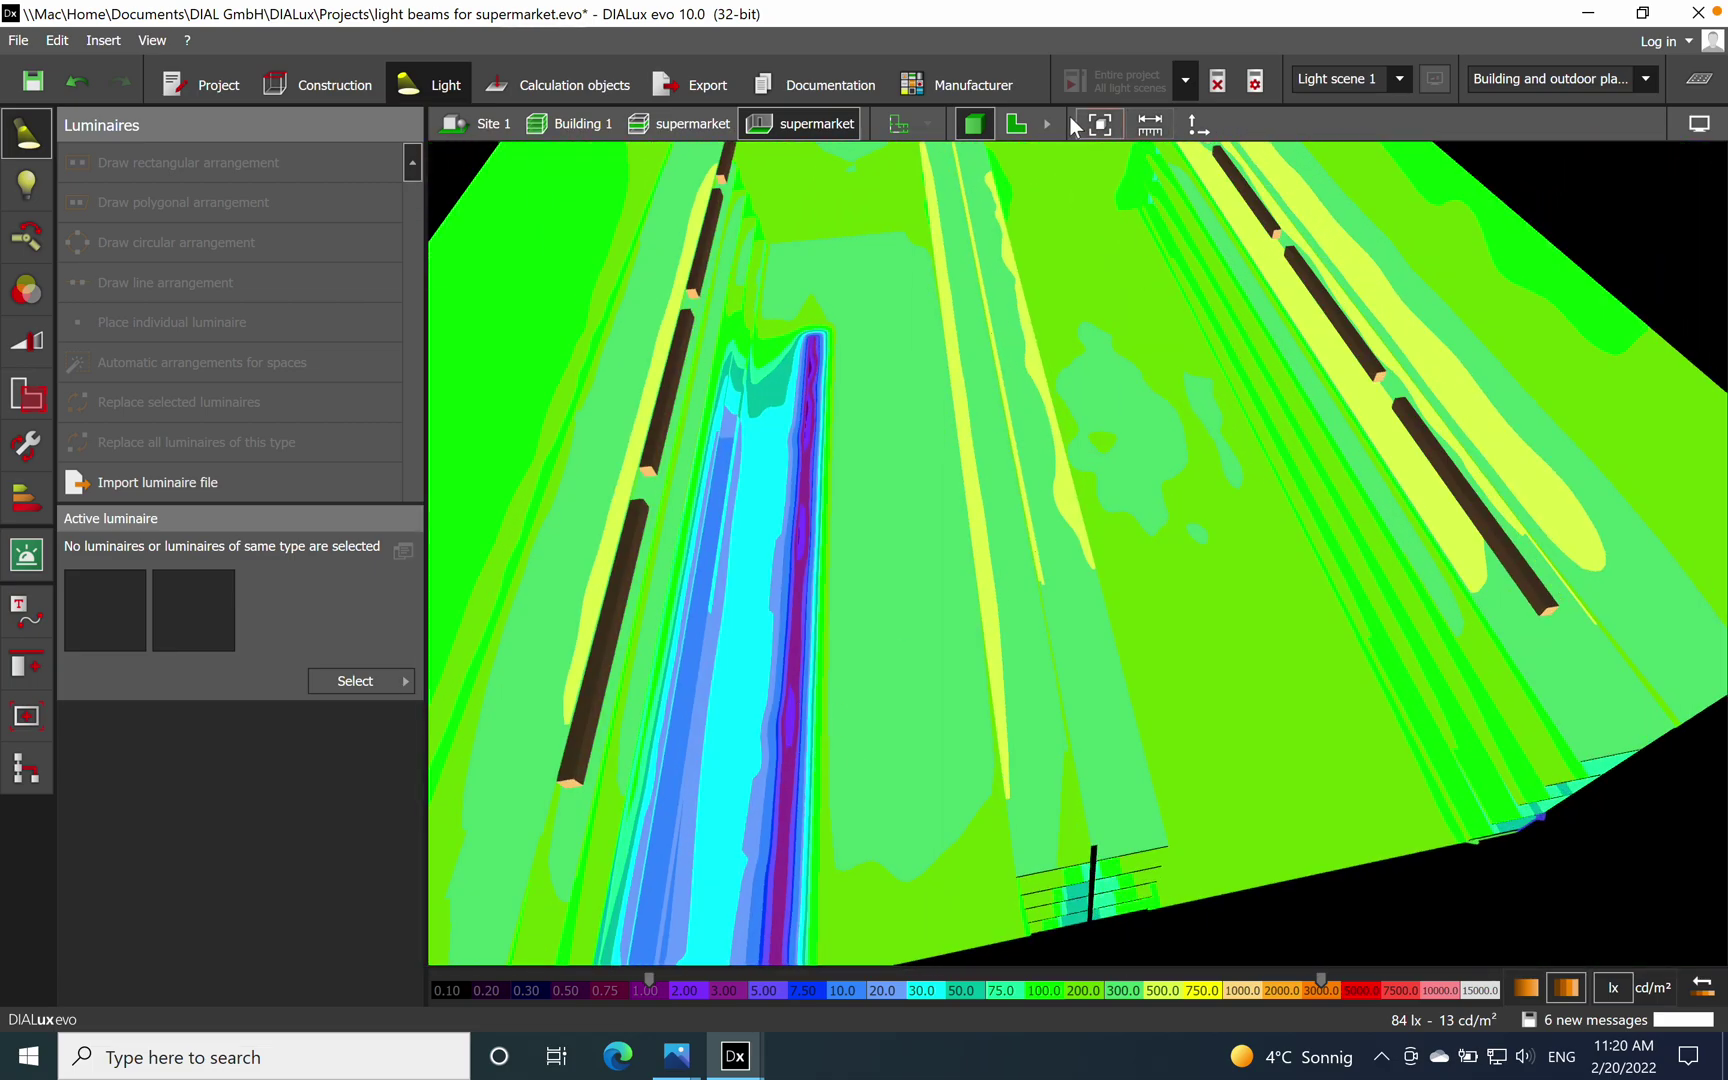
Toggle to the 2D plan and back, then set the 3D view to the realistic render.
{"action": "left_click", "coordinate": [1018, 124]}
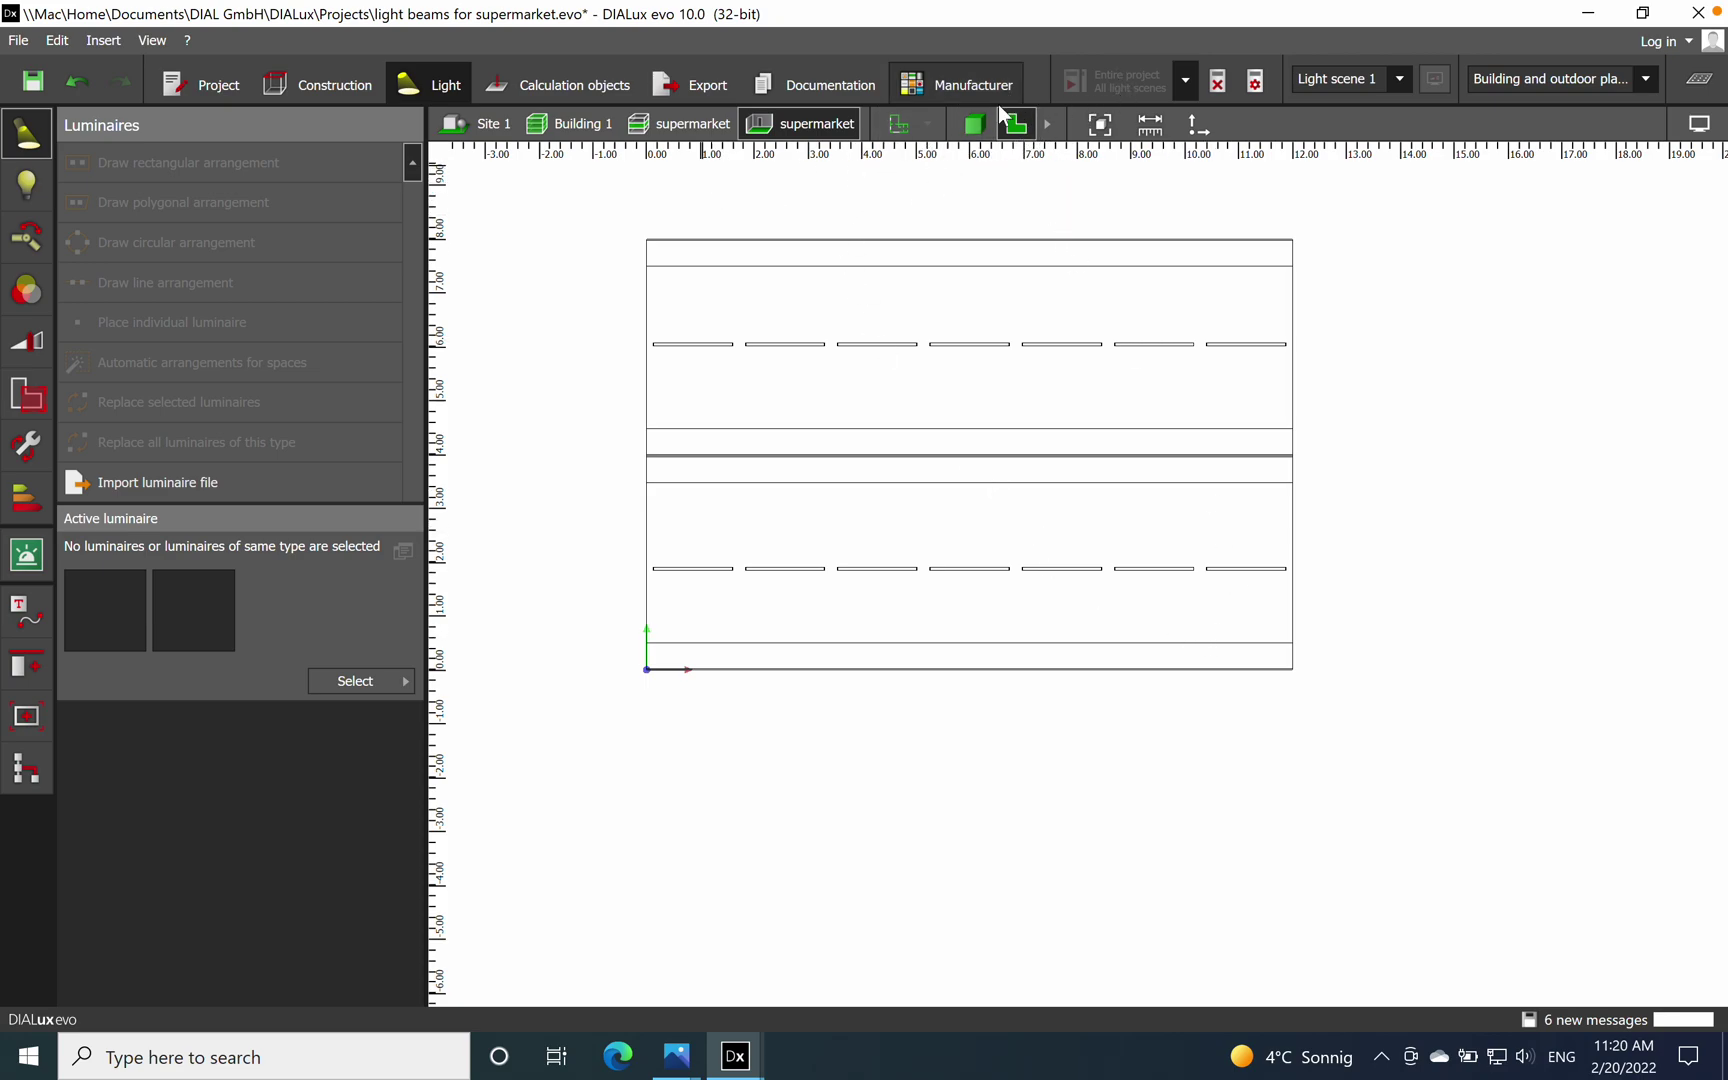
{"action": "left_click", "coordinate": [974, 124]}
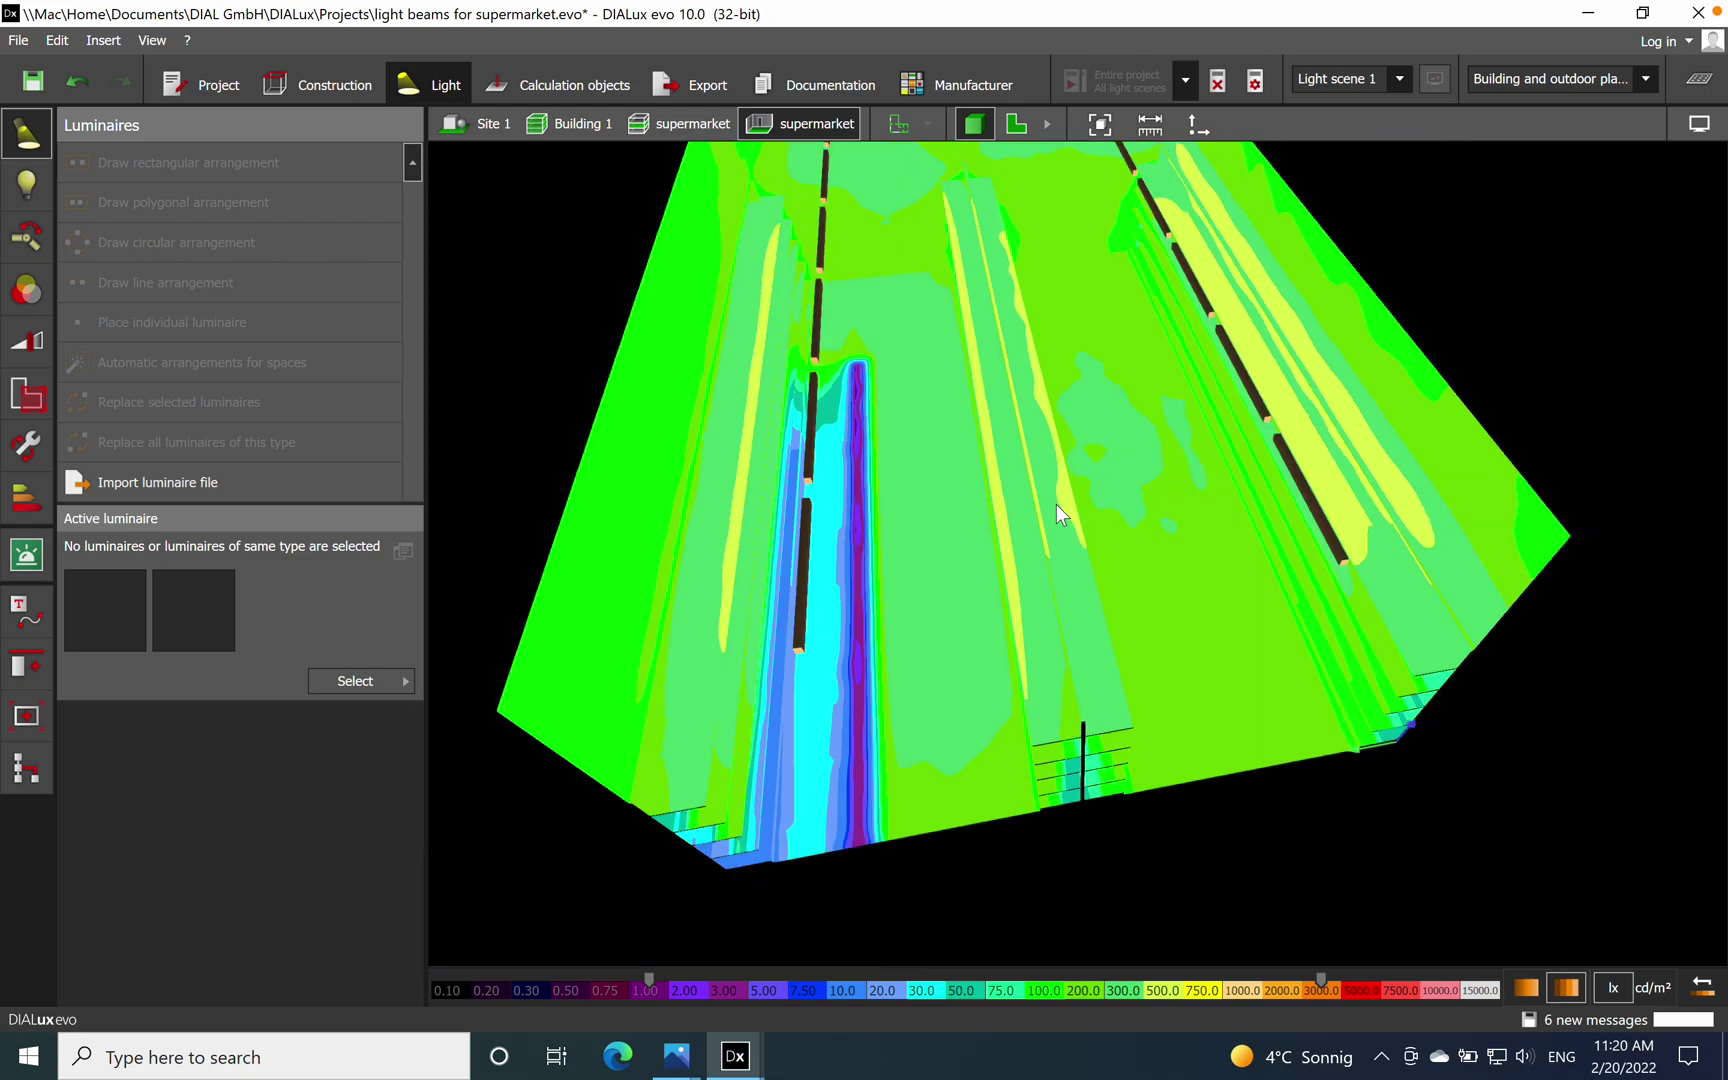
{"action": "right_click_drag", "start_coordinate": [1056, 504], "coordinate": [1020, 590]}
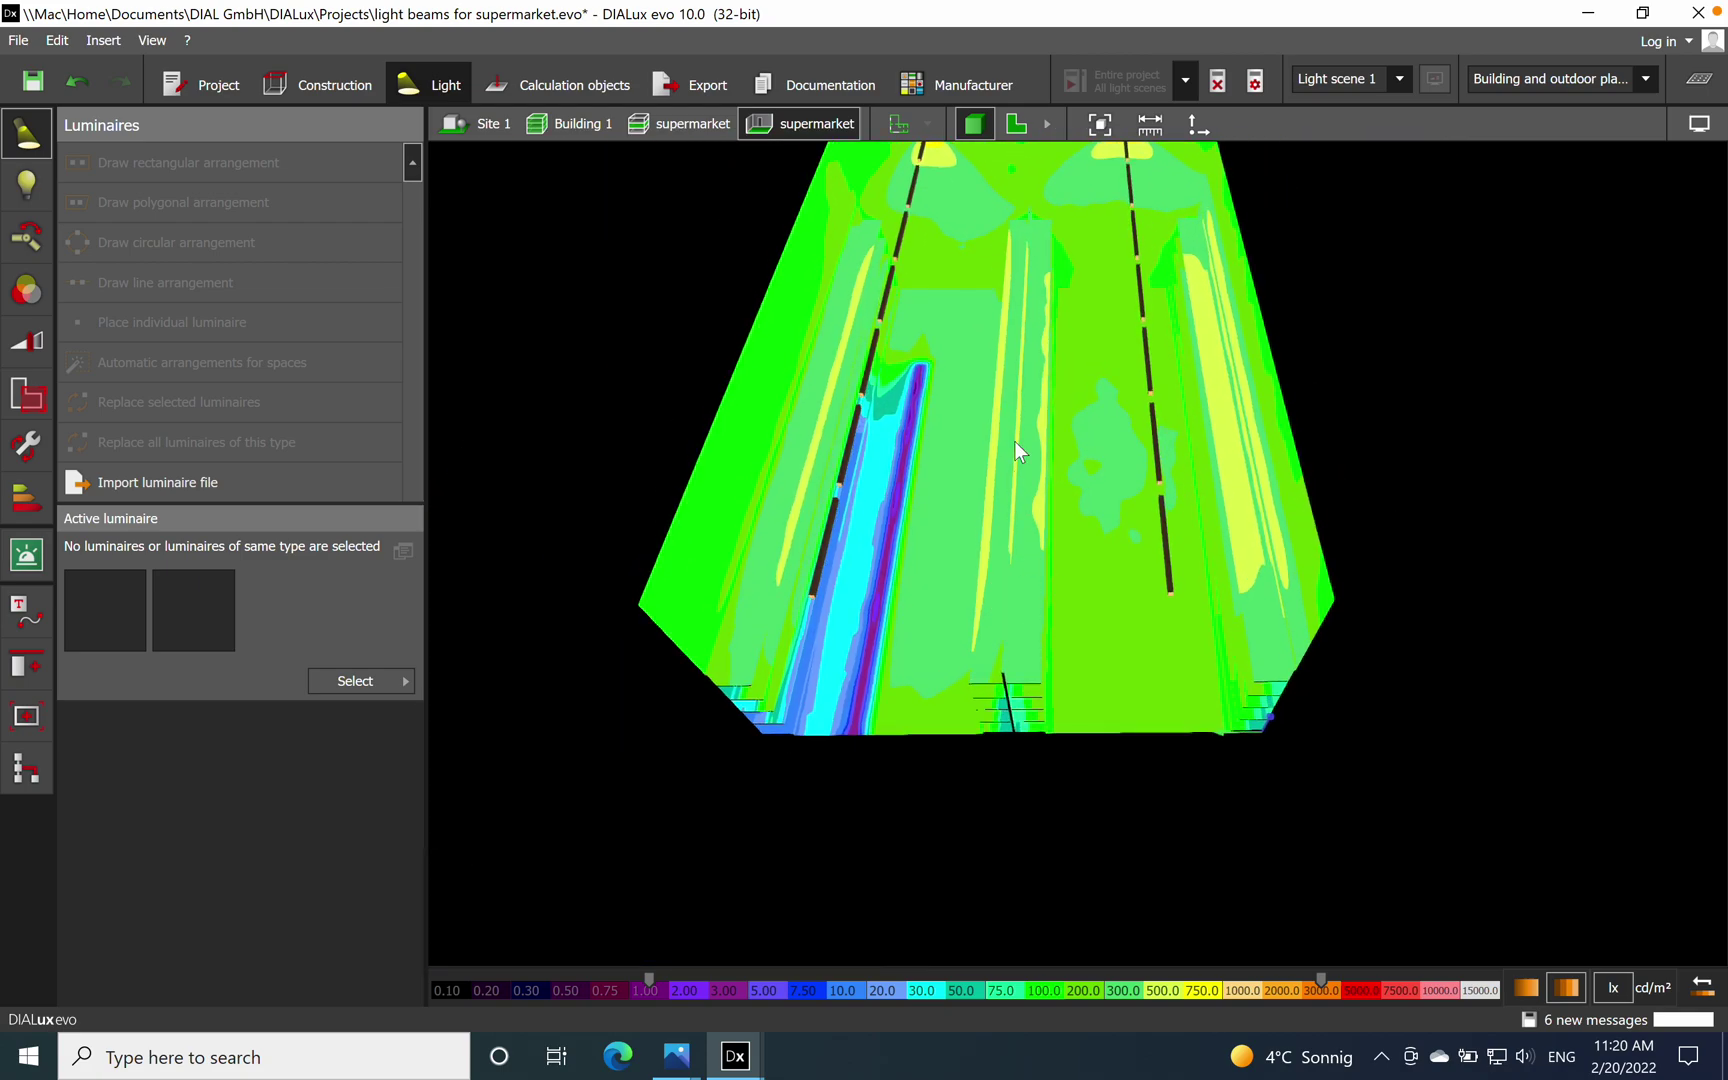
{"action": "left_click", "coordinate": [1700, 123]}
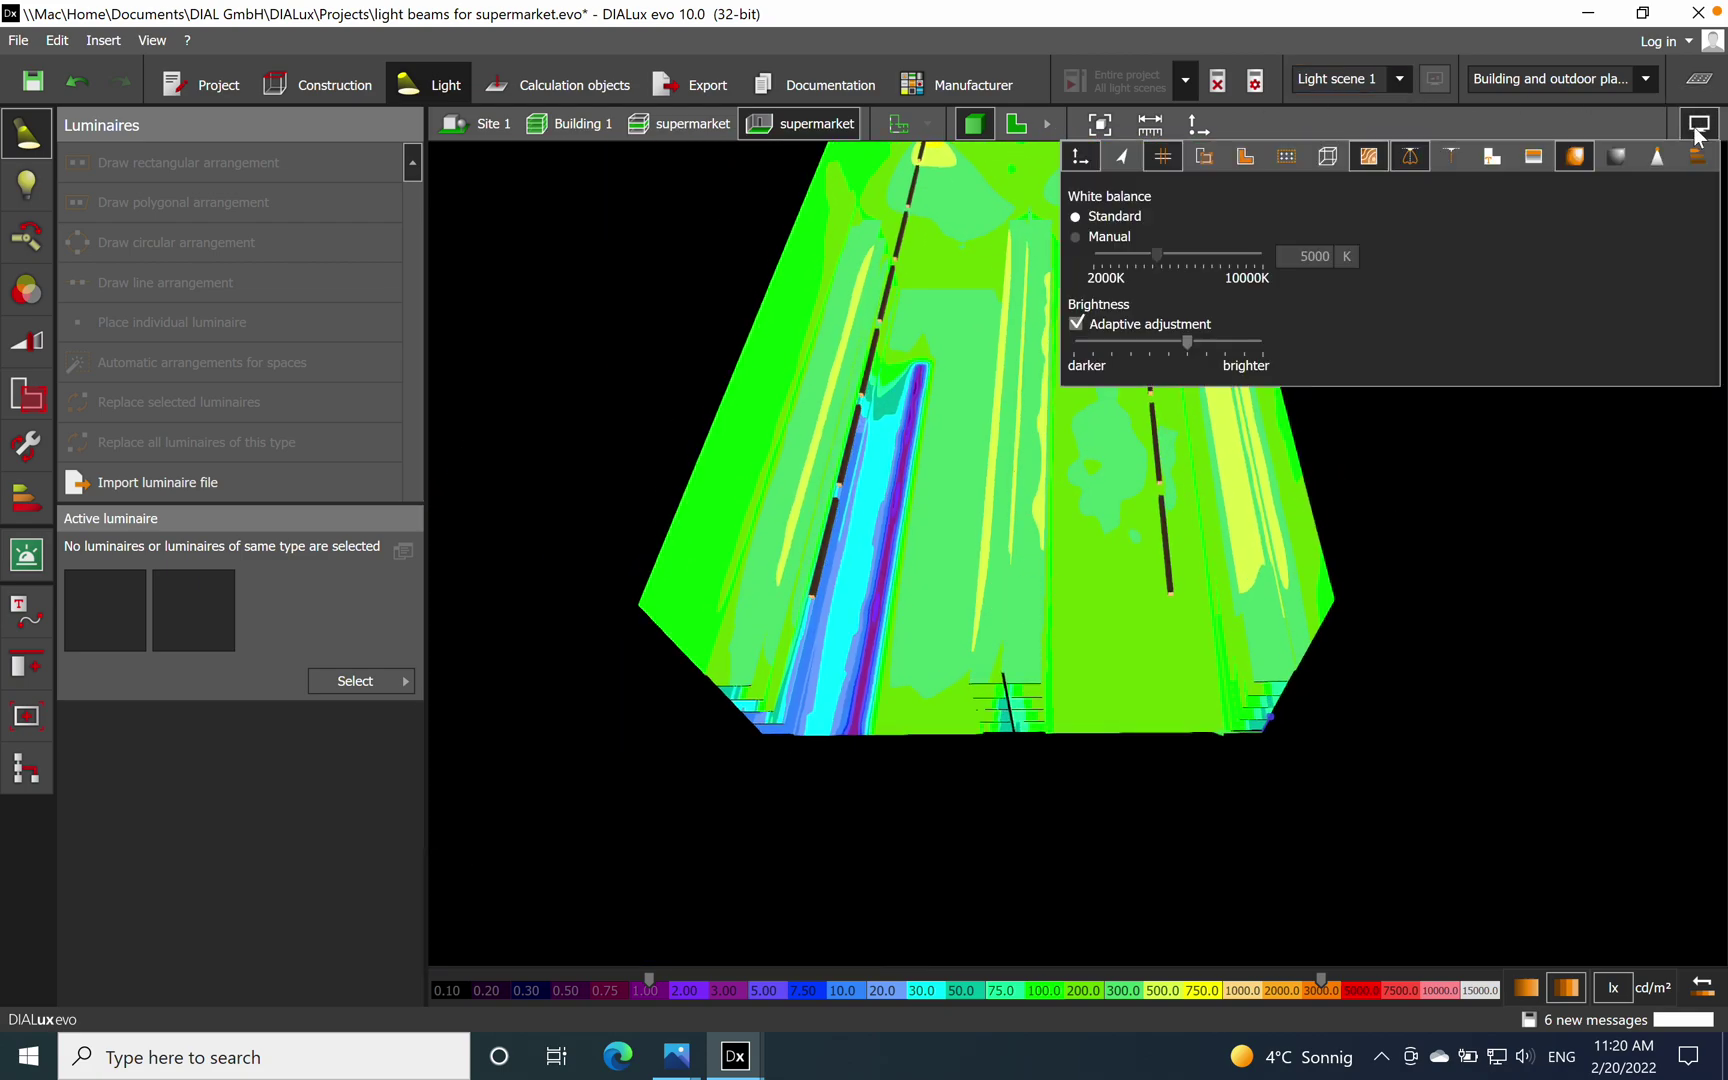
{"action": "left_click", "coordinate": [1575, 157]}
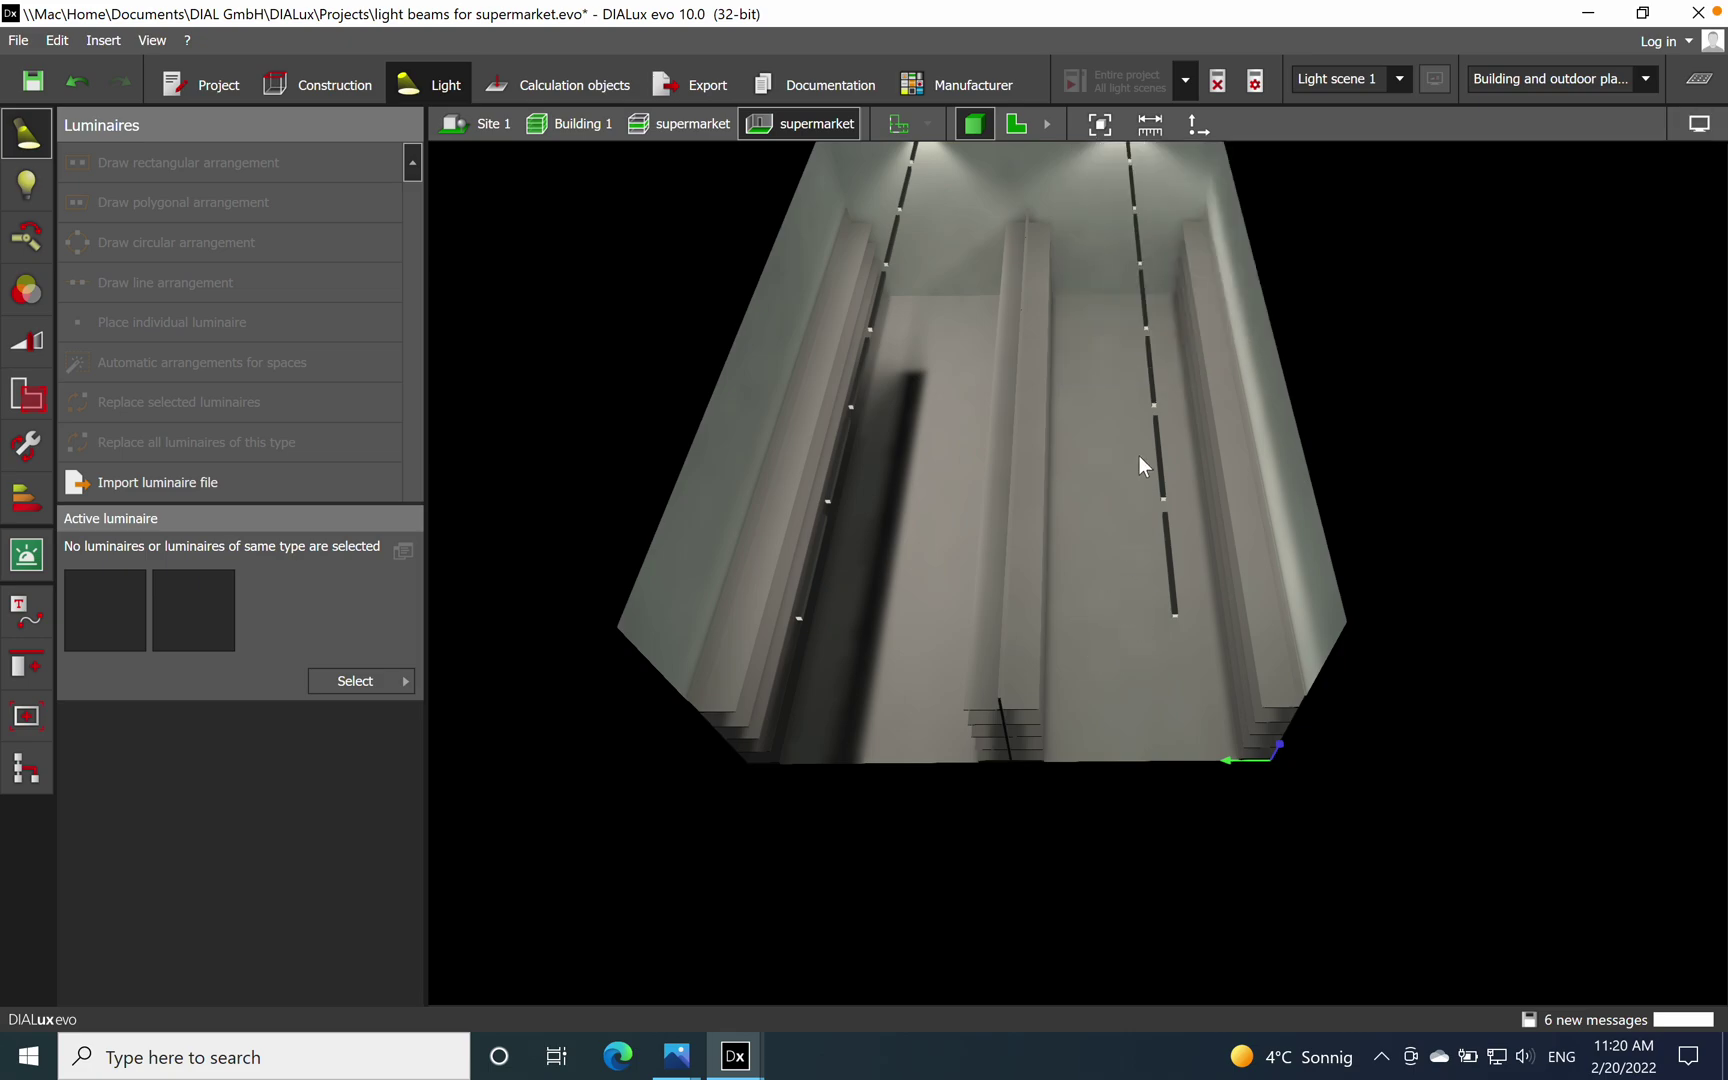
{"action": "right_click_drag", "start_coordinate": [1138, 455], "coordinate": [1088, 398]}
In the 2D floor plan, select the whole lower row of seven luminaires.
{"action": "left_click", "coordinate": [1017, 123]}
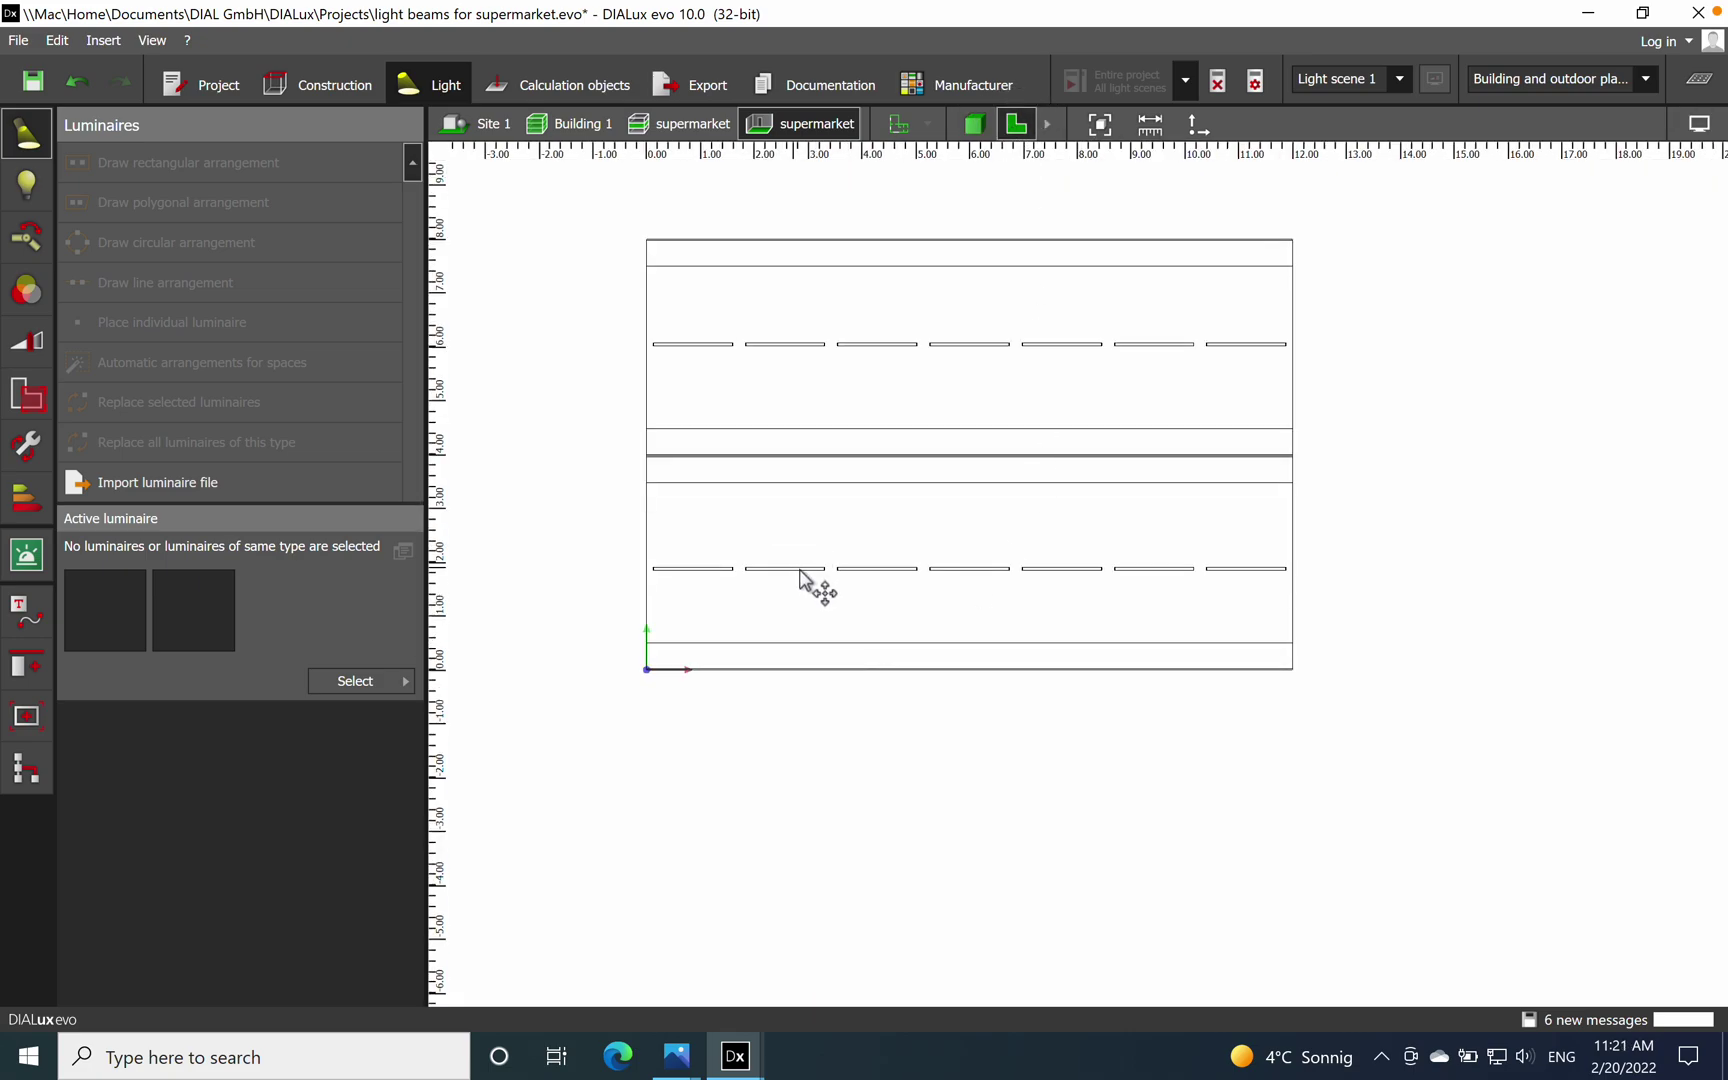
{"action": "left_click", "coordinate": [805, 577]}
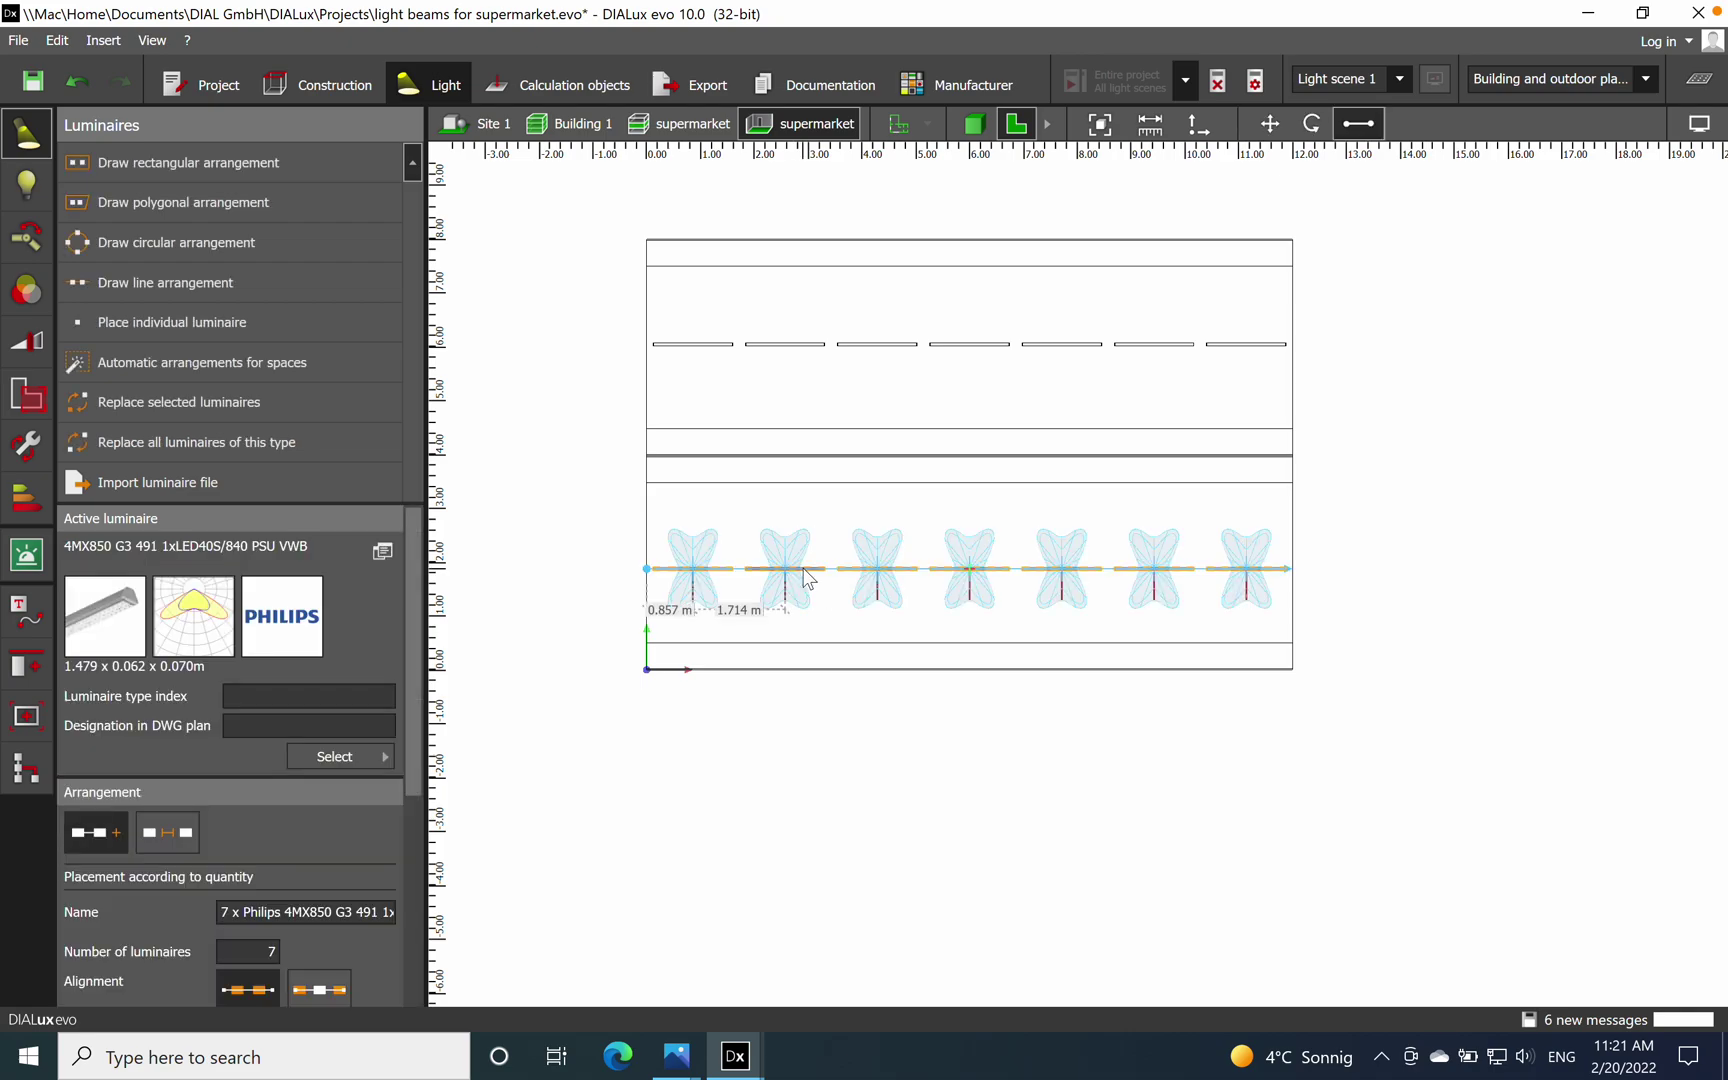
{"action": "left_click", "coordinate": [804, 577]}
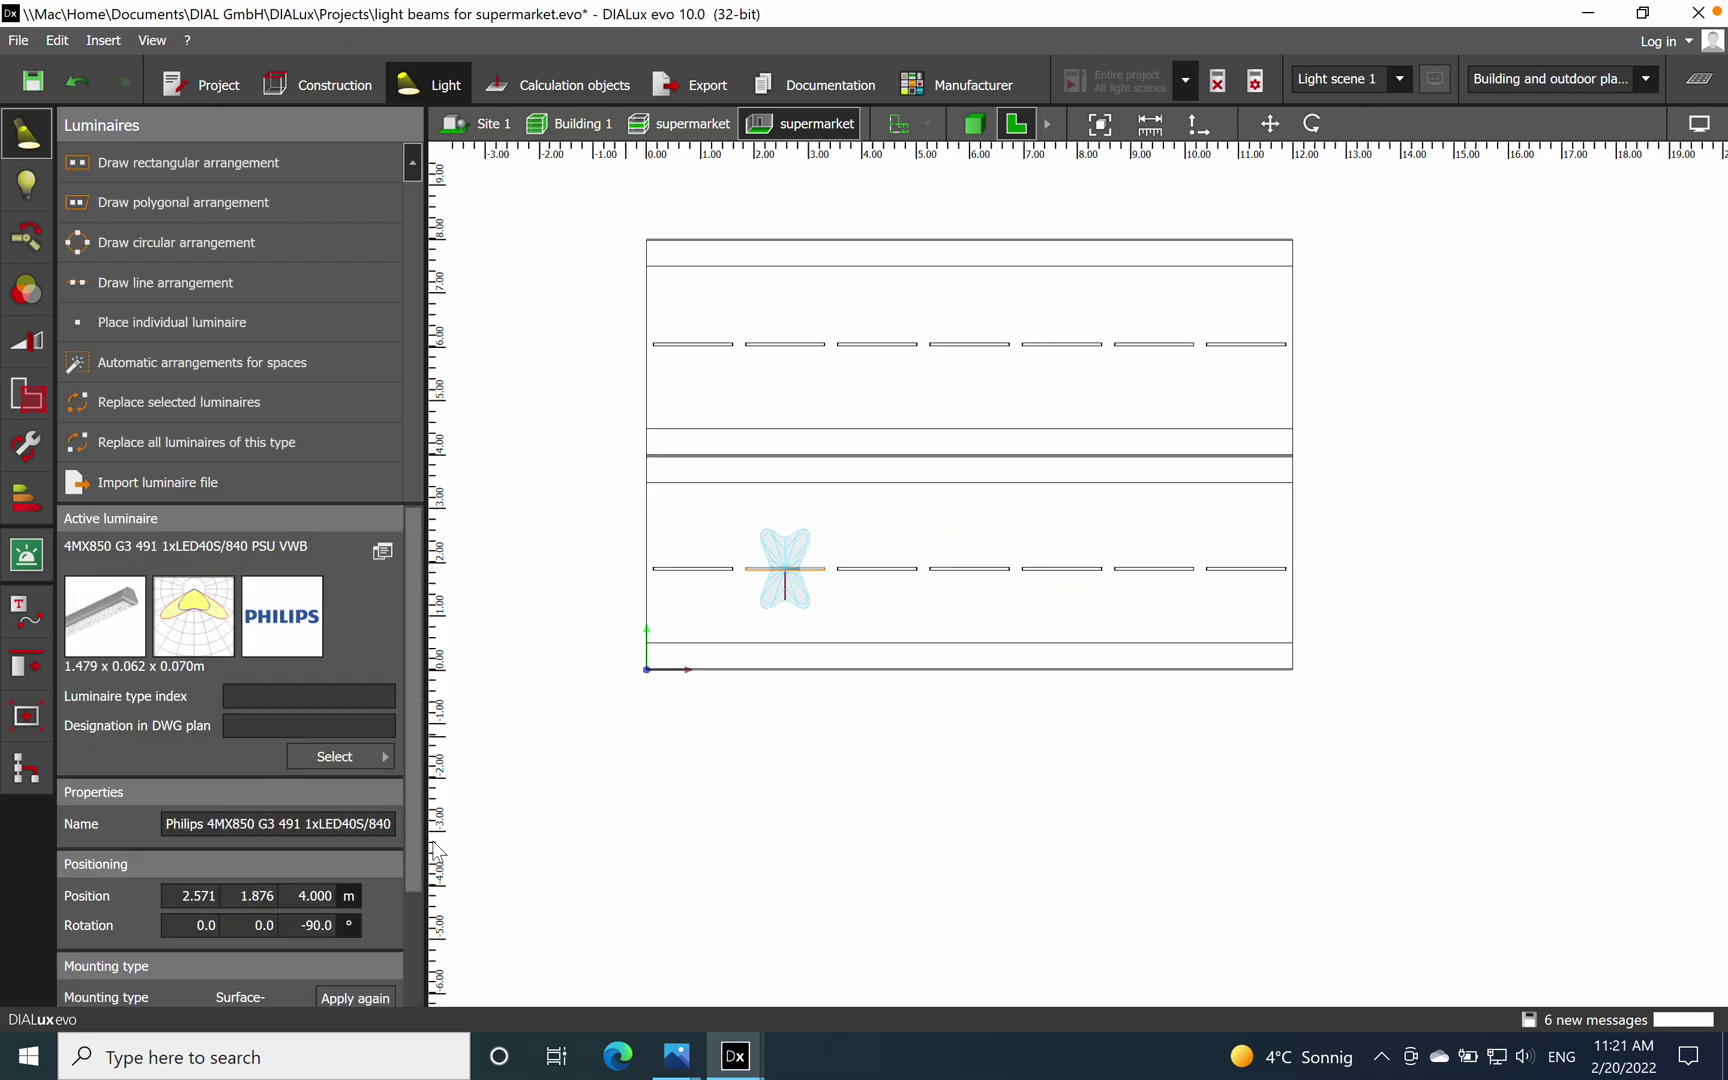
{"action": "left_click", "coordinate": [716, 768]}
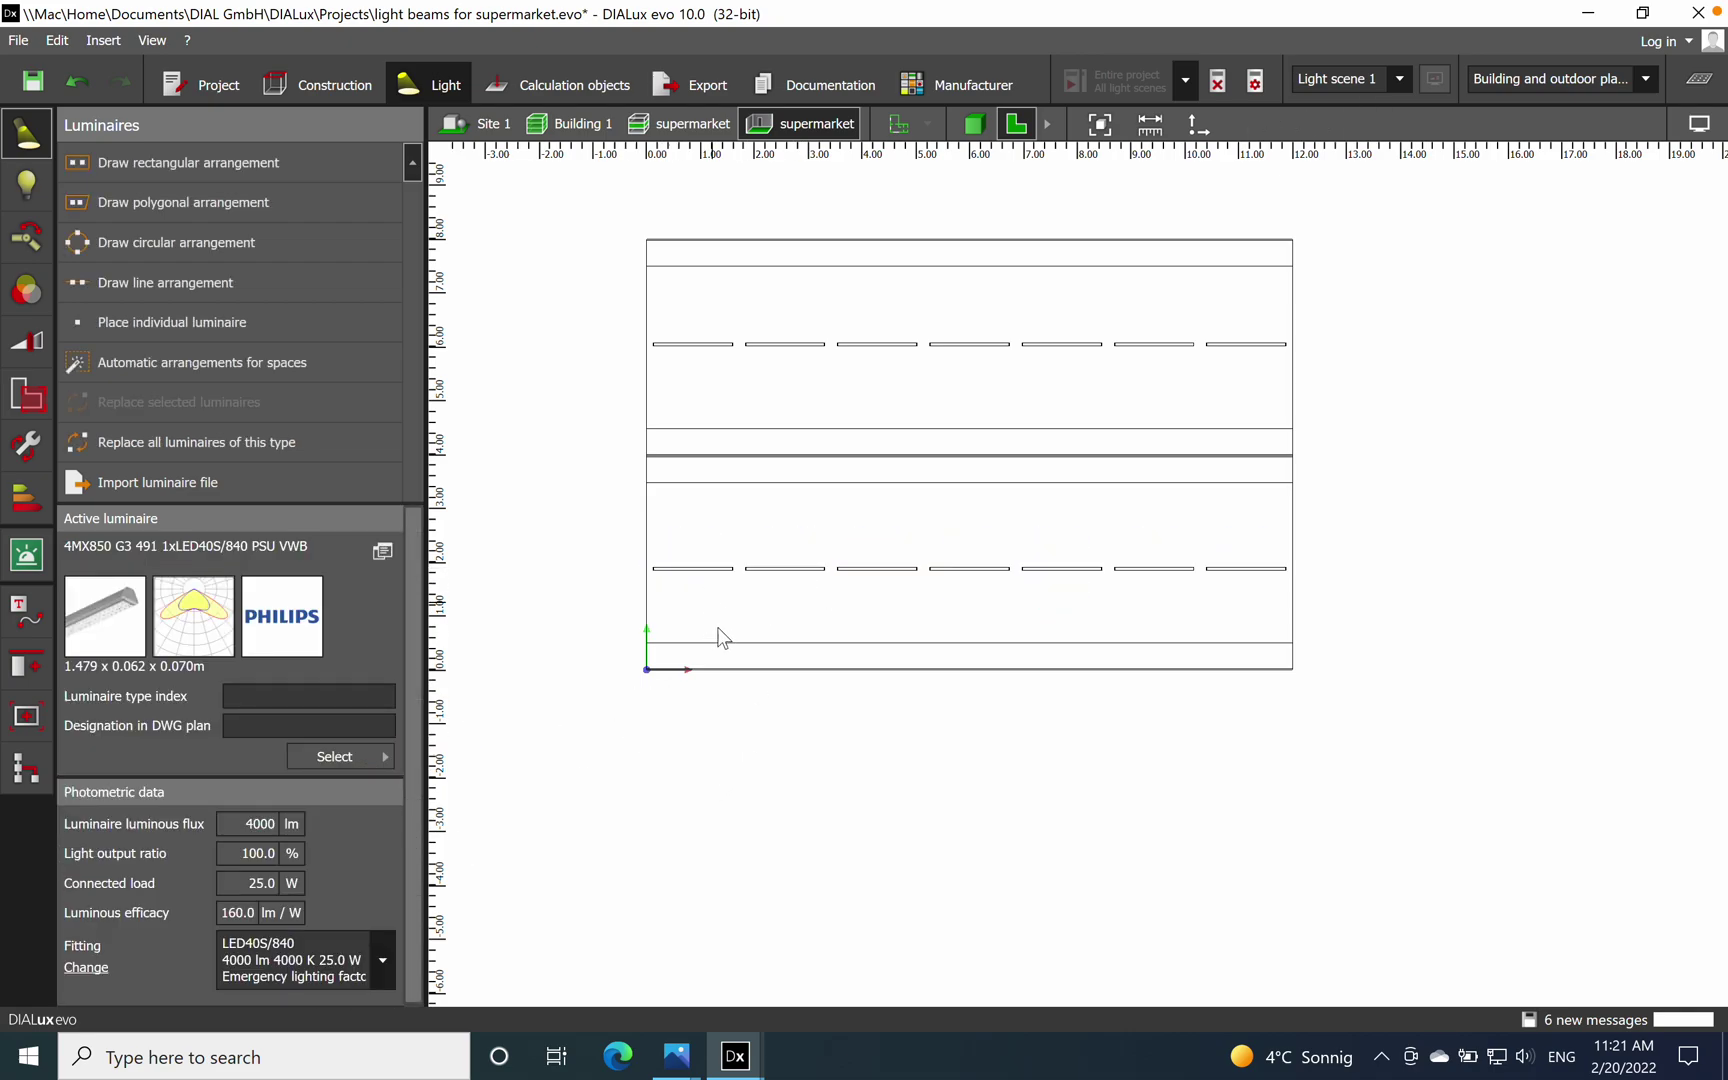
{"action": "left_click", "coordinate": [703, 573]}
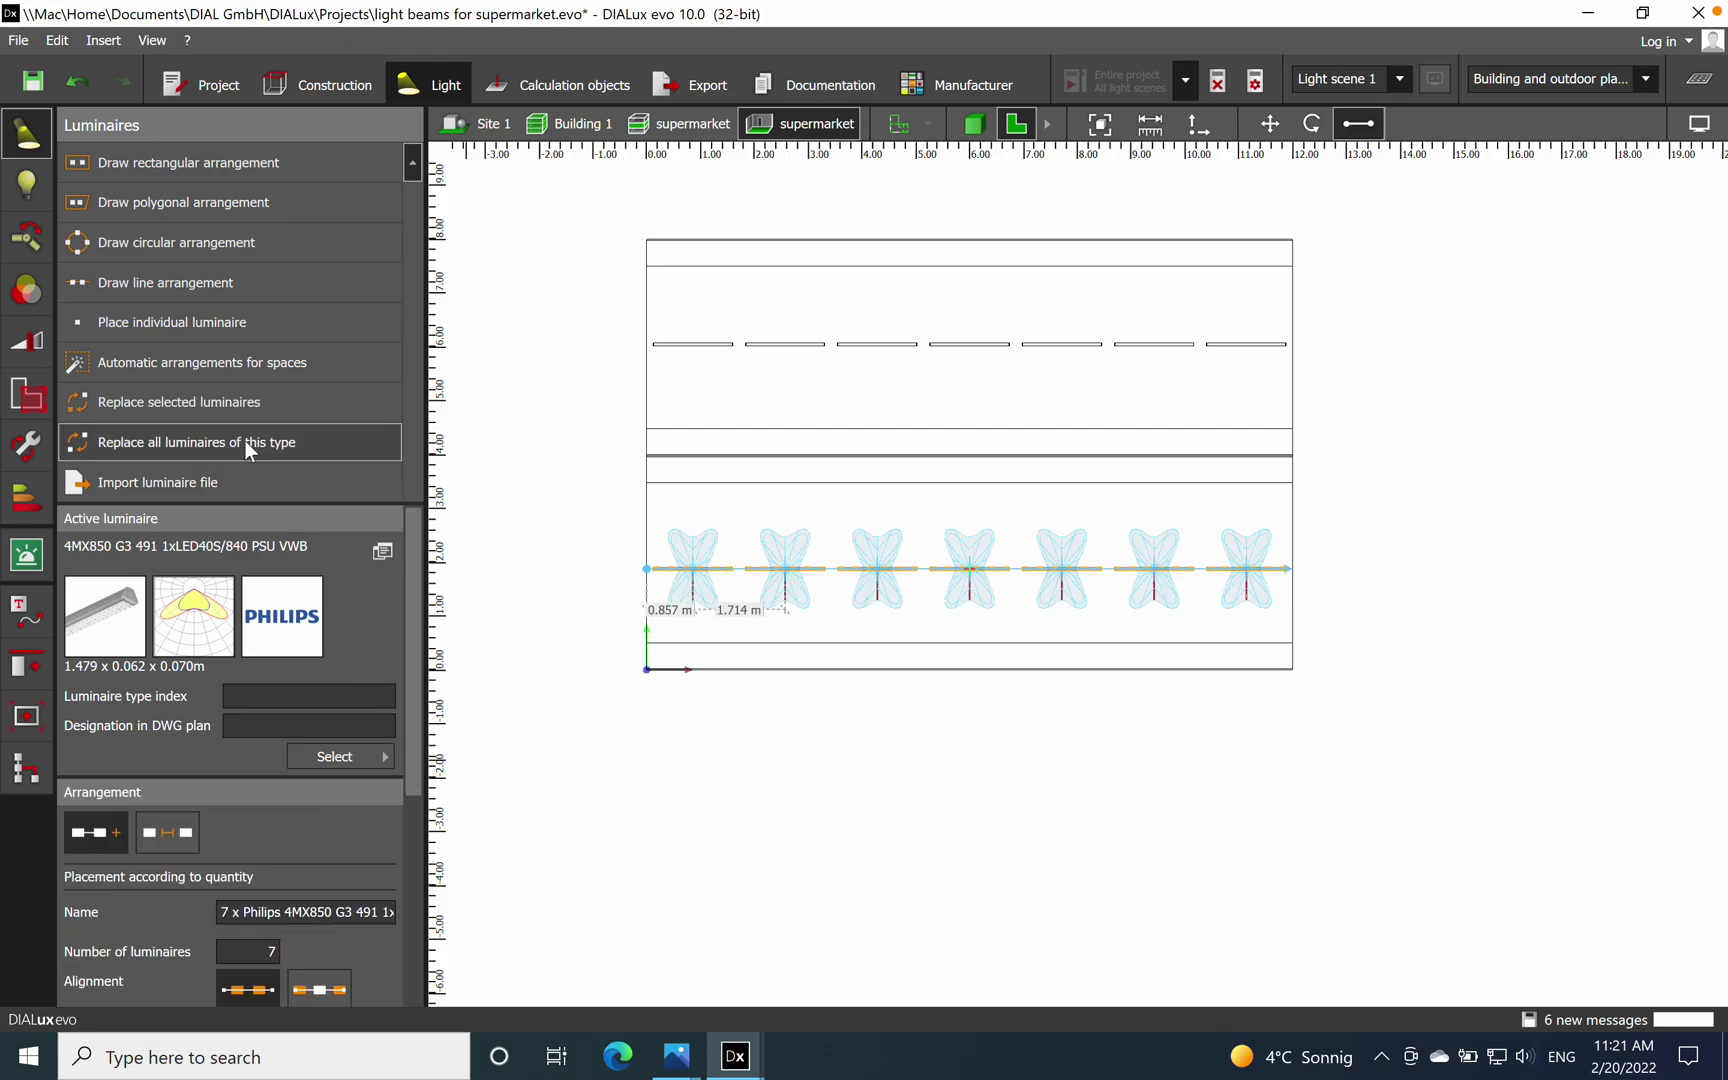
Replace them with the Philips 4MX850 G3 491 1xLED40S/840 PSU WB, accepting both prompts.
{"action": "left_click", "coordinate": [237, 403]}
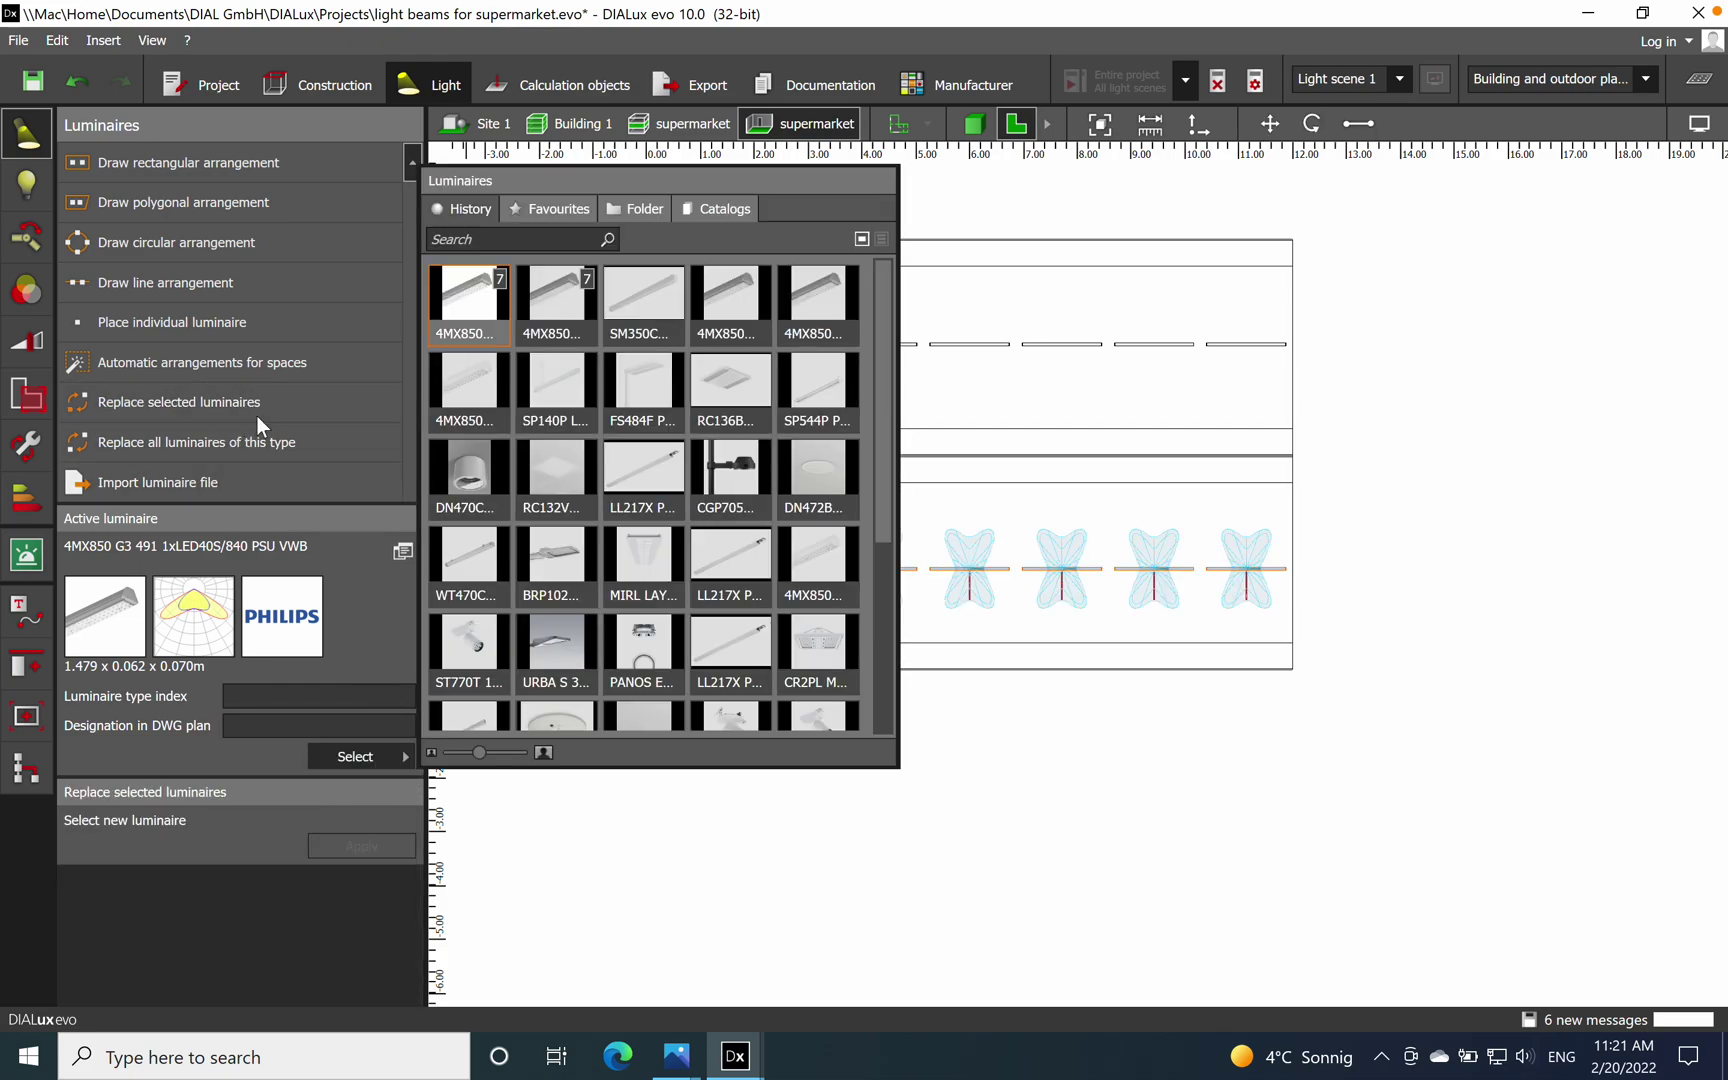
{"action": "left_click", "coordinate": [557, 306]}
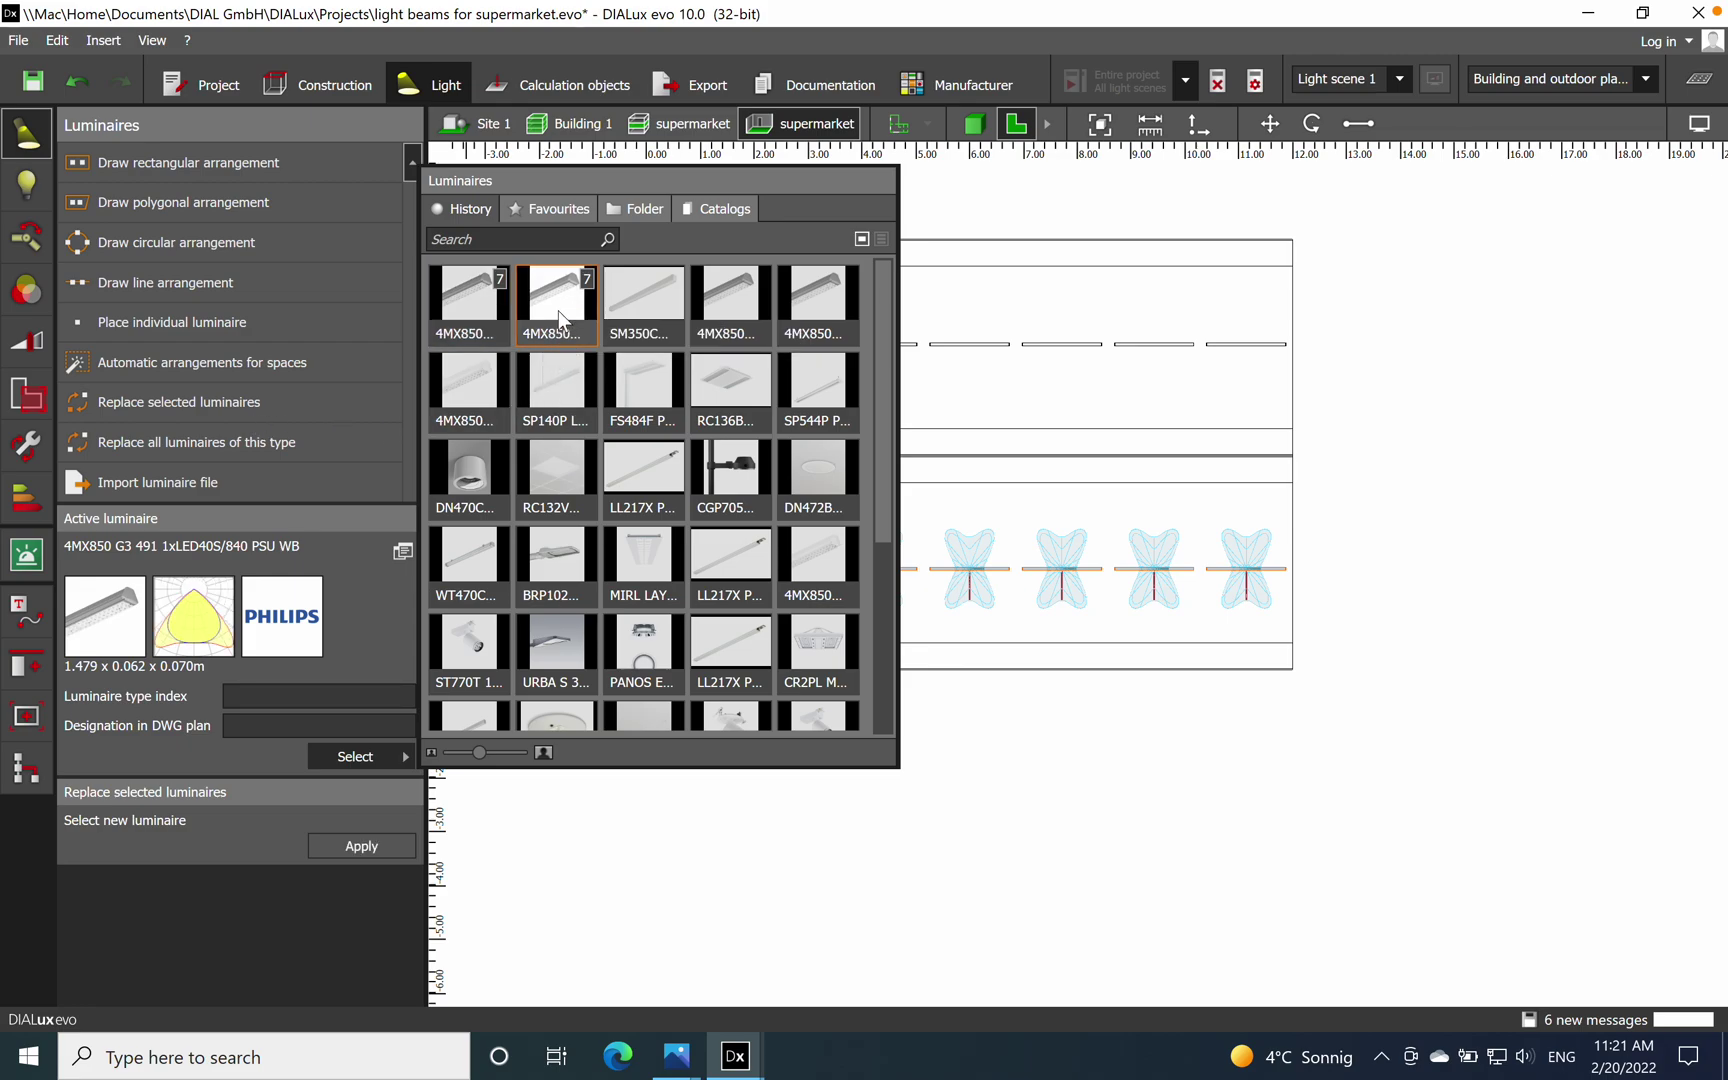
{"action": "left_click", "coordinate": [349, 846]}
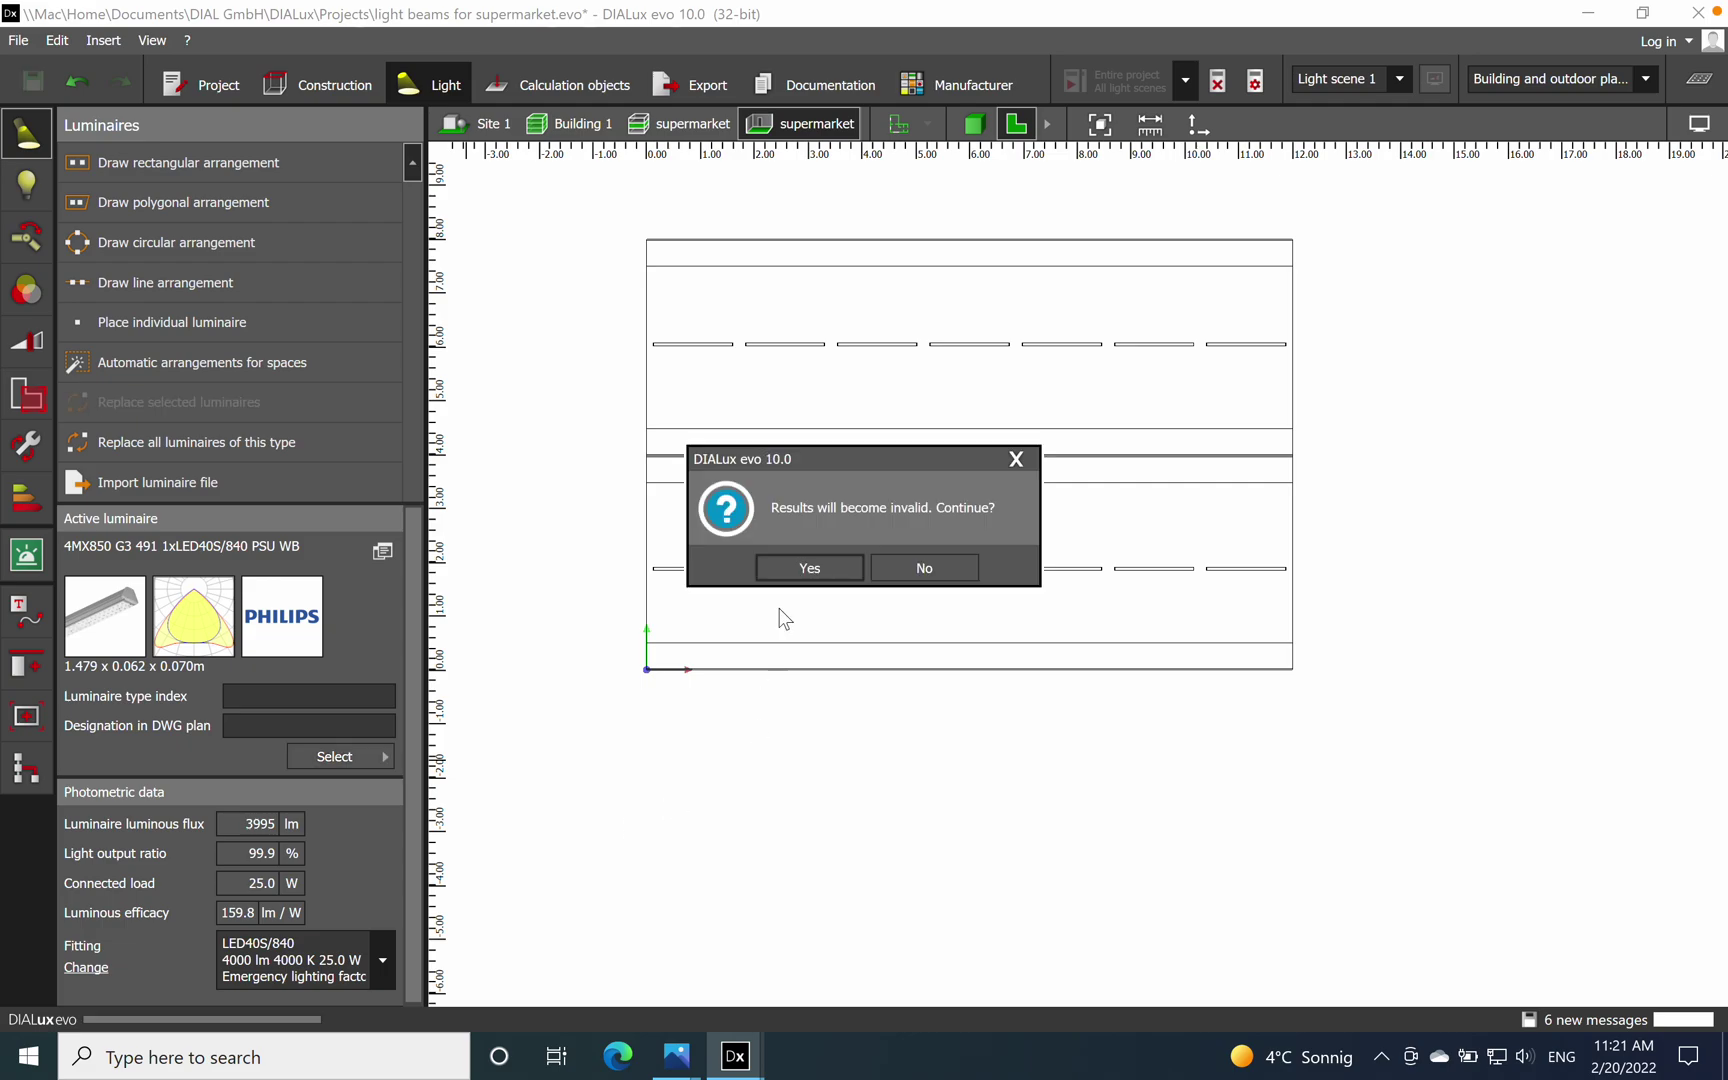
{"action": "left_click", "coordinate": [800, 563]}
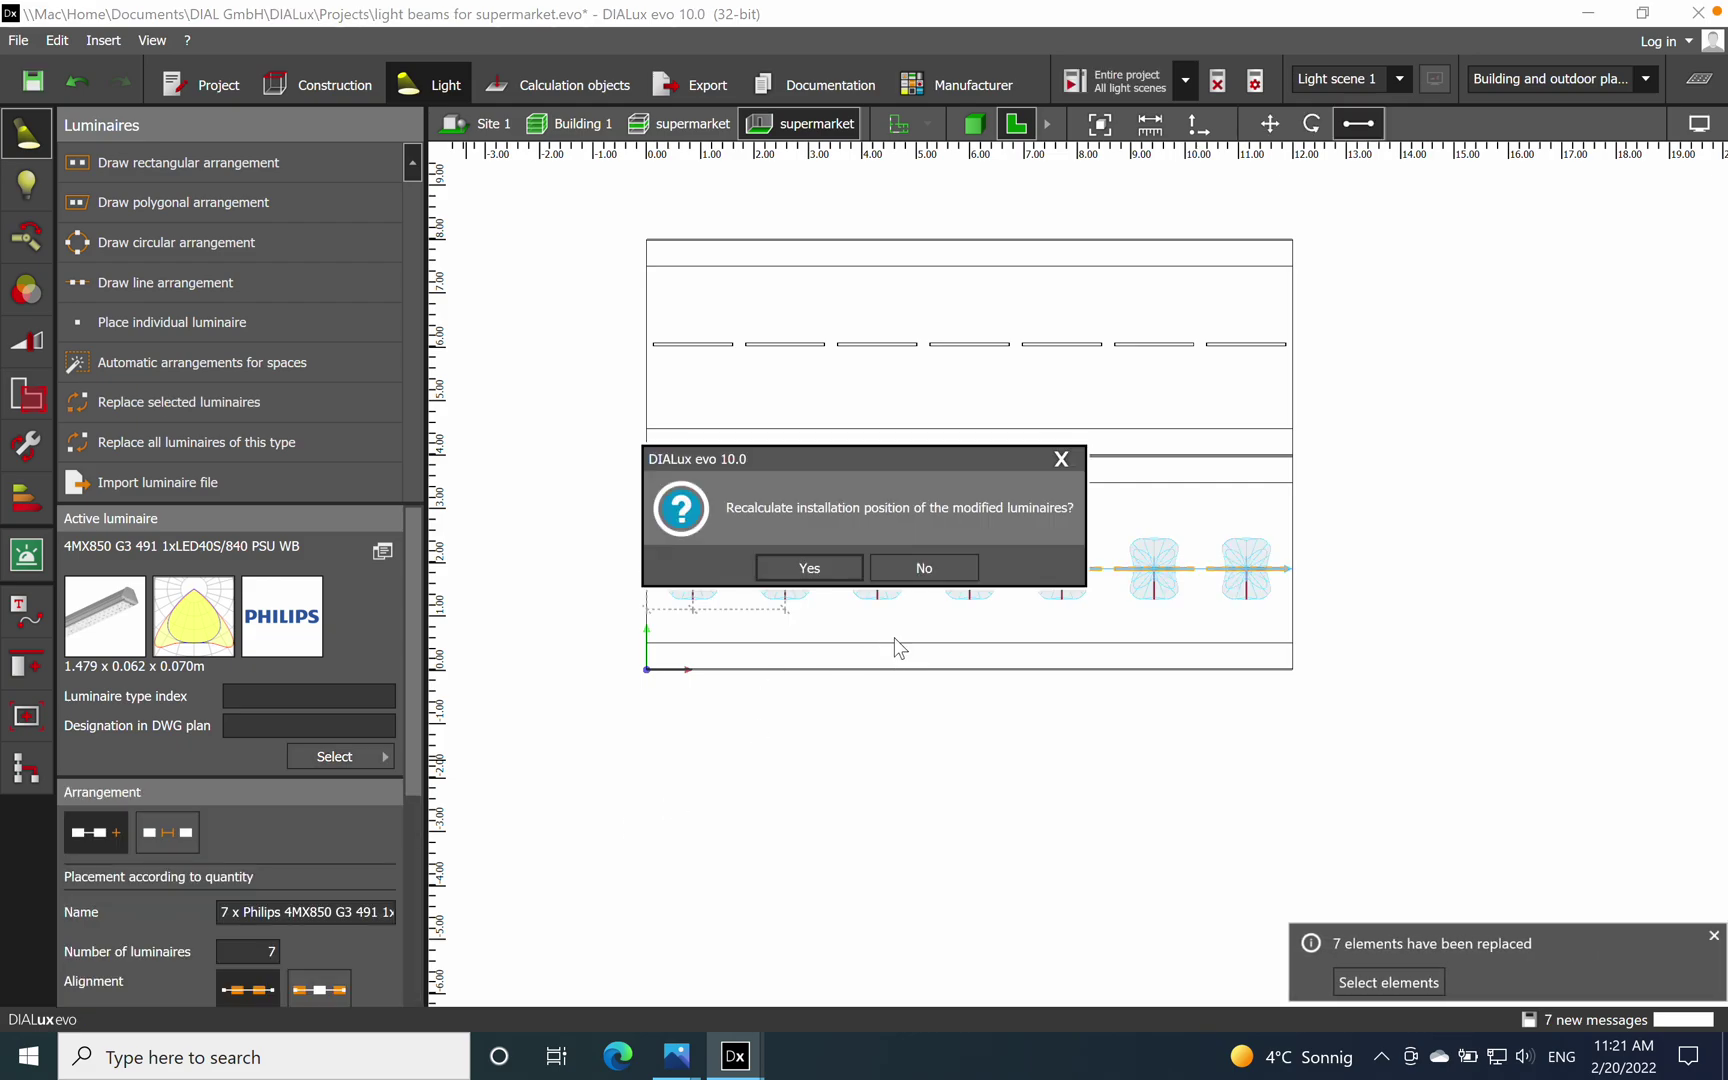
{"action": "left_click", "coordinate": [809, 567]}
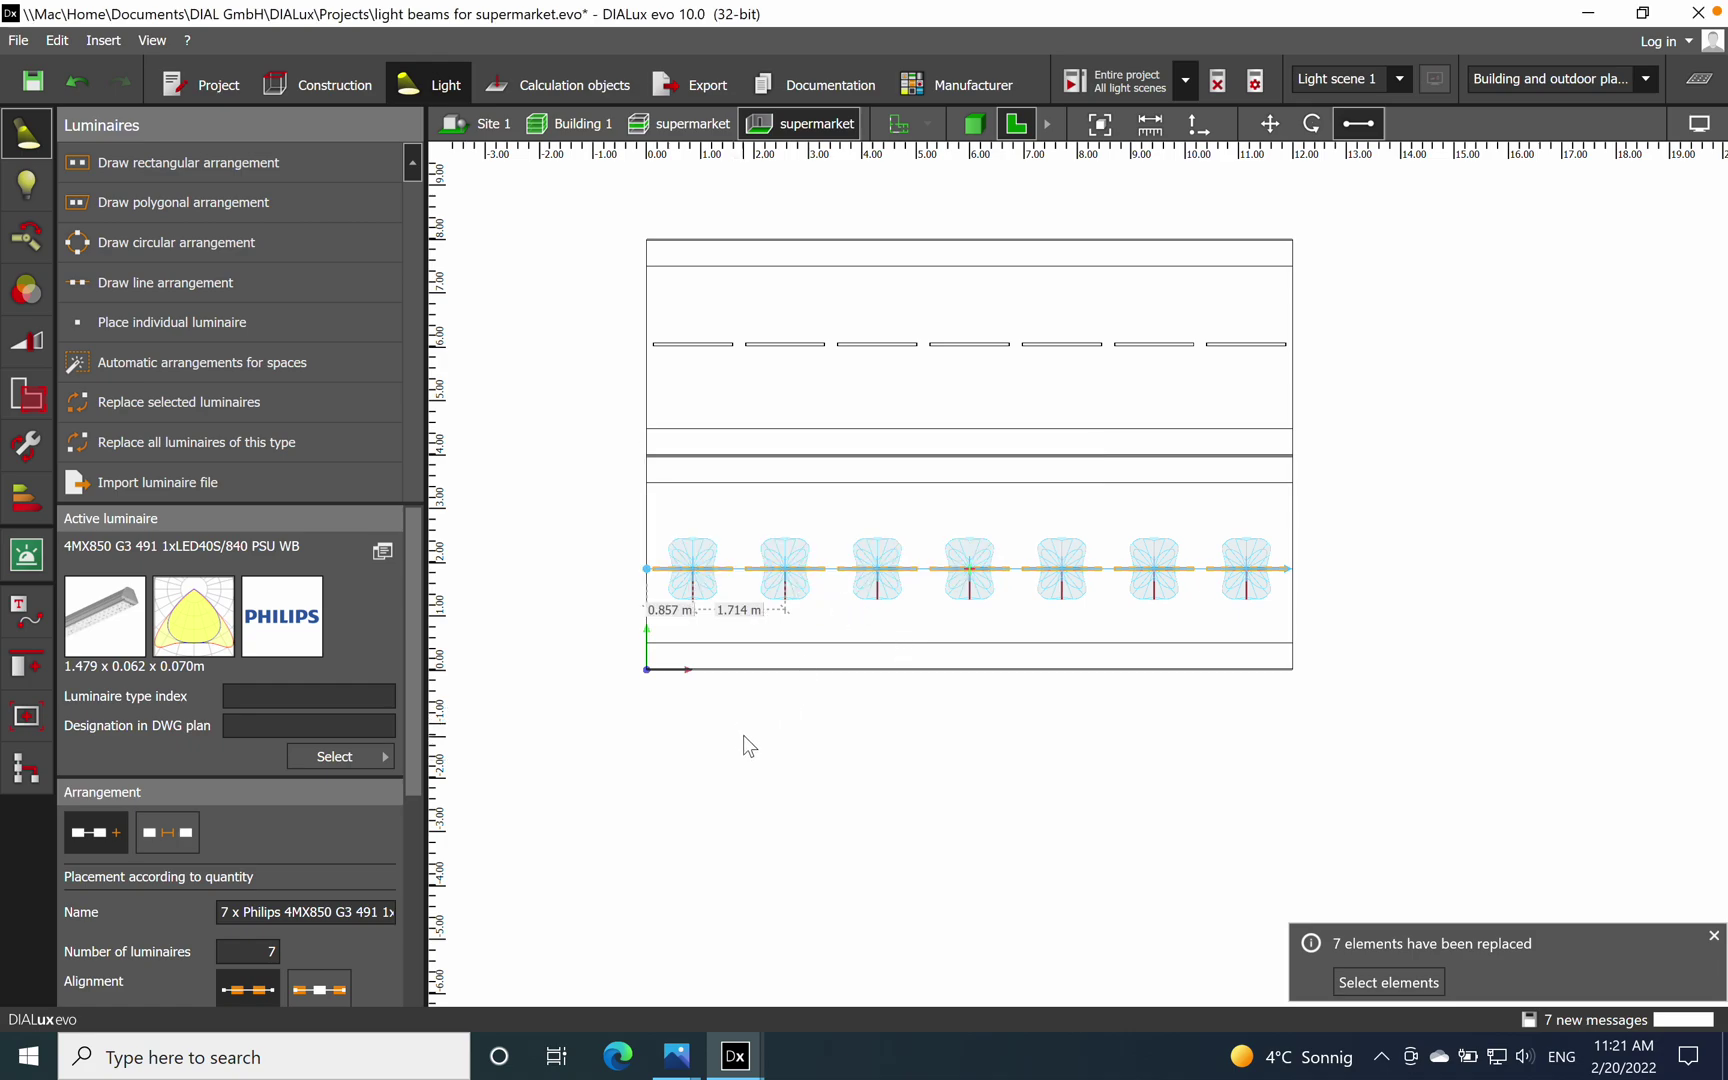
{"action": "left_click", "coordinate": [921, 629]}
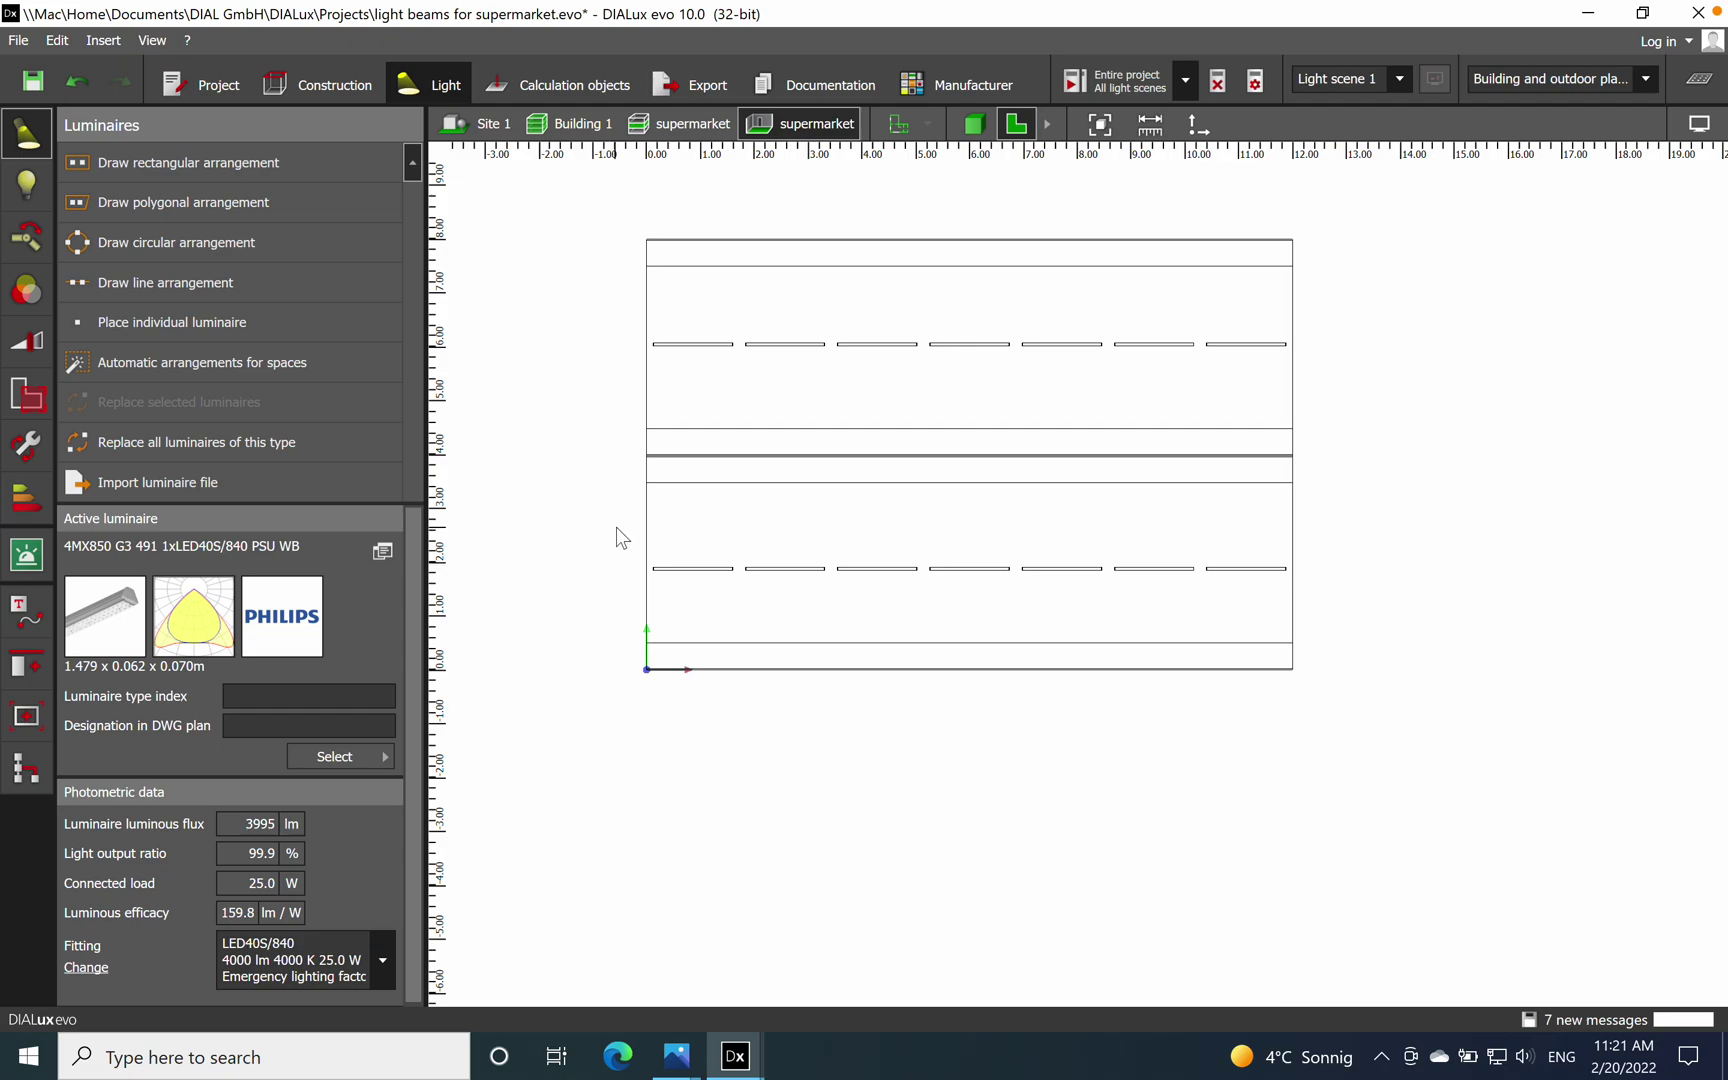
{"action": "right_click_drag", "start_coordinate": [634, 405], "coordinate": [635, 457]}
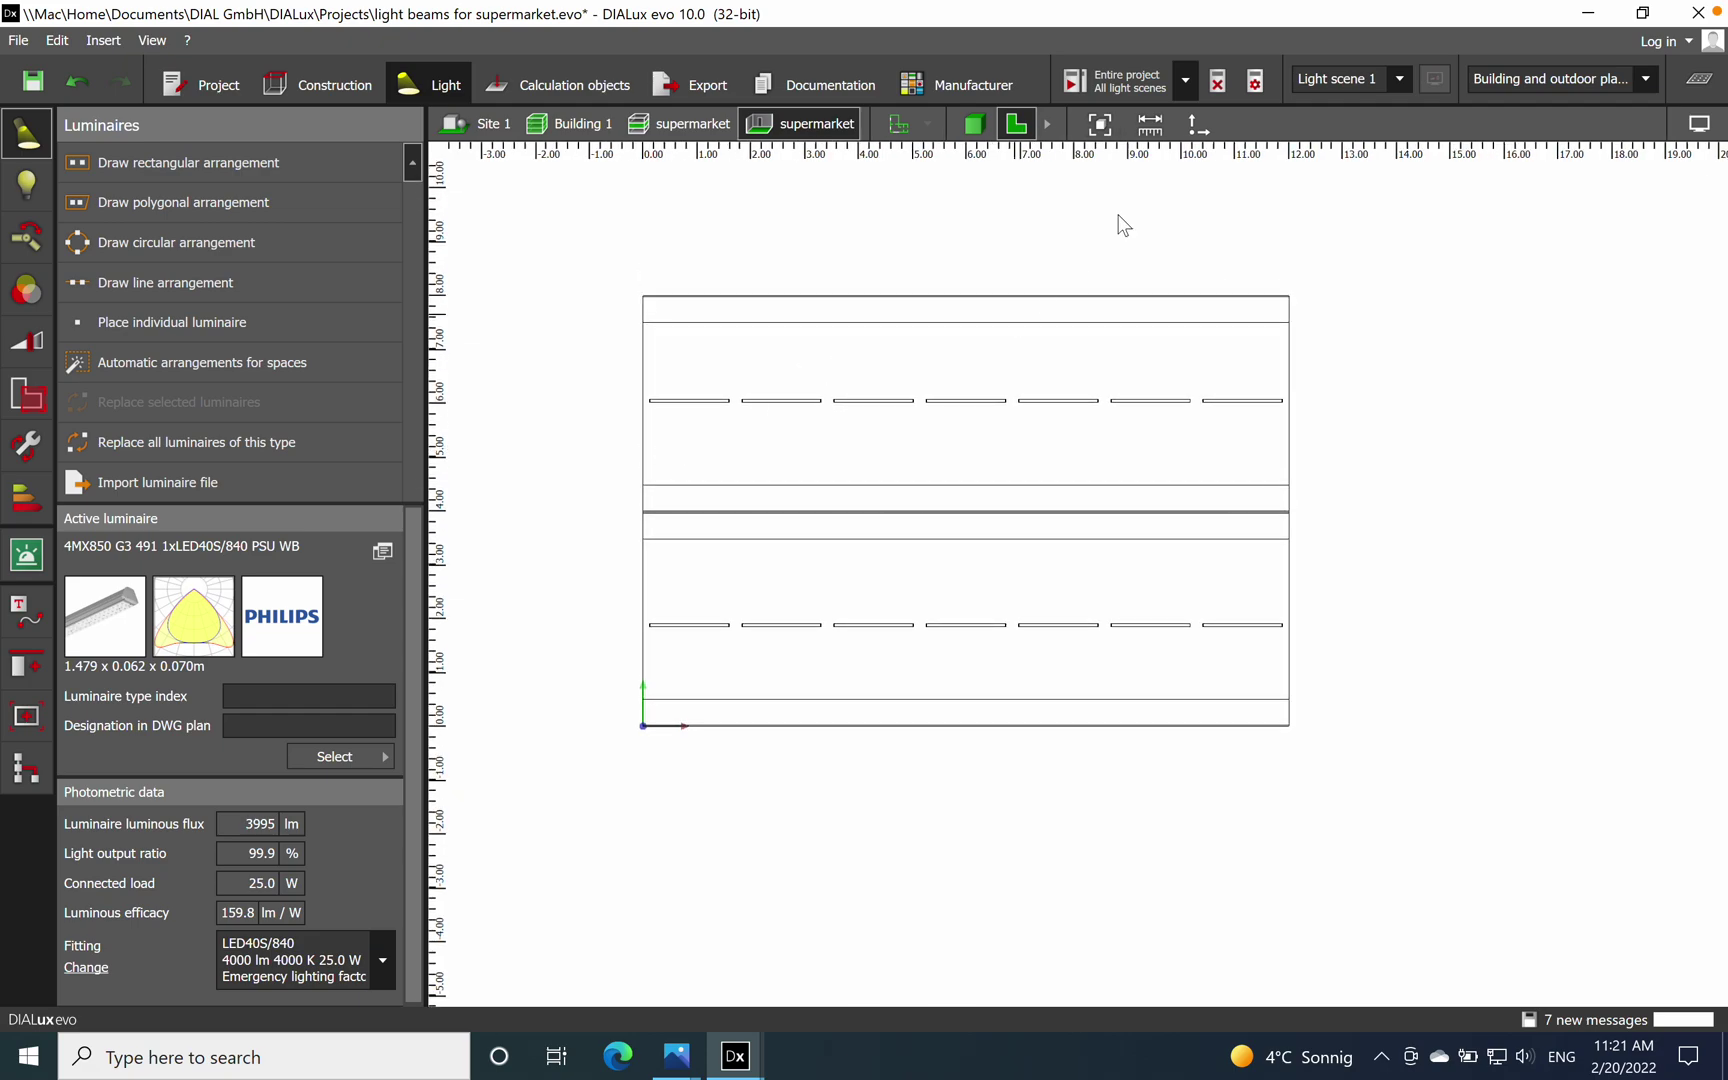
Recalculate the entire project, giving 318 lx, and view the aisle at eye level in 3D.
{"action": "left_click", "coordinate": [1116, 79]}
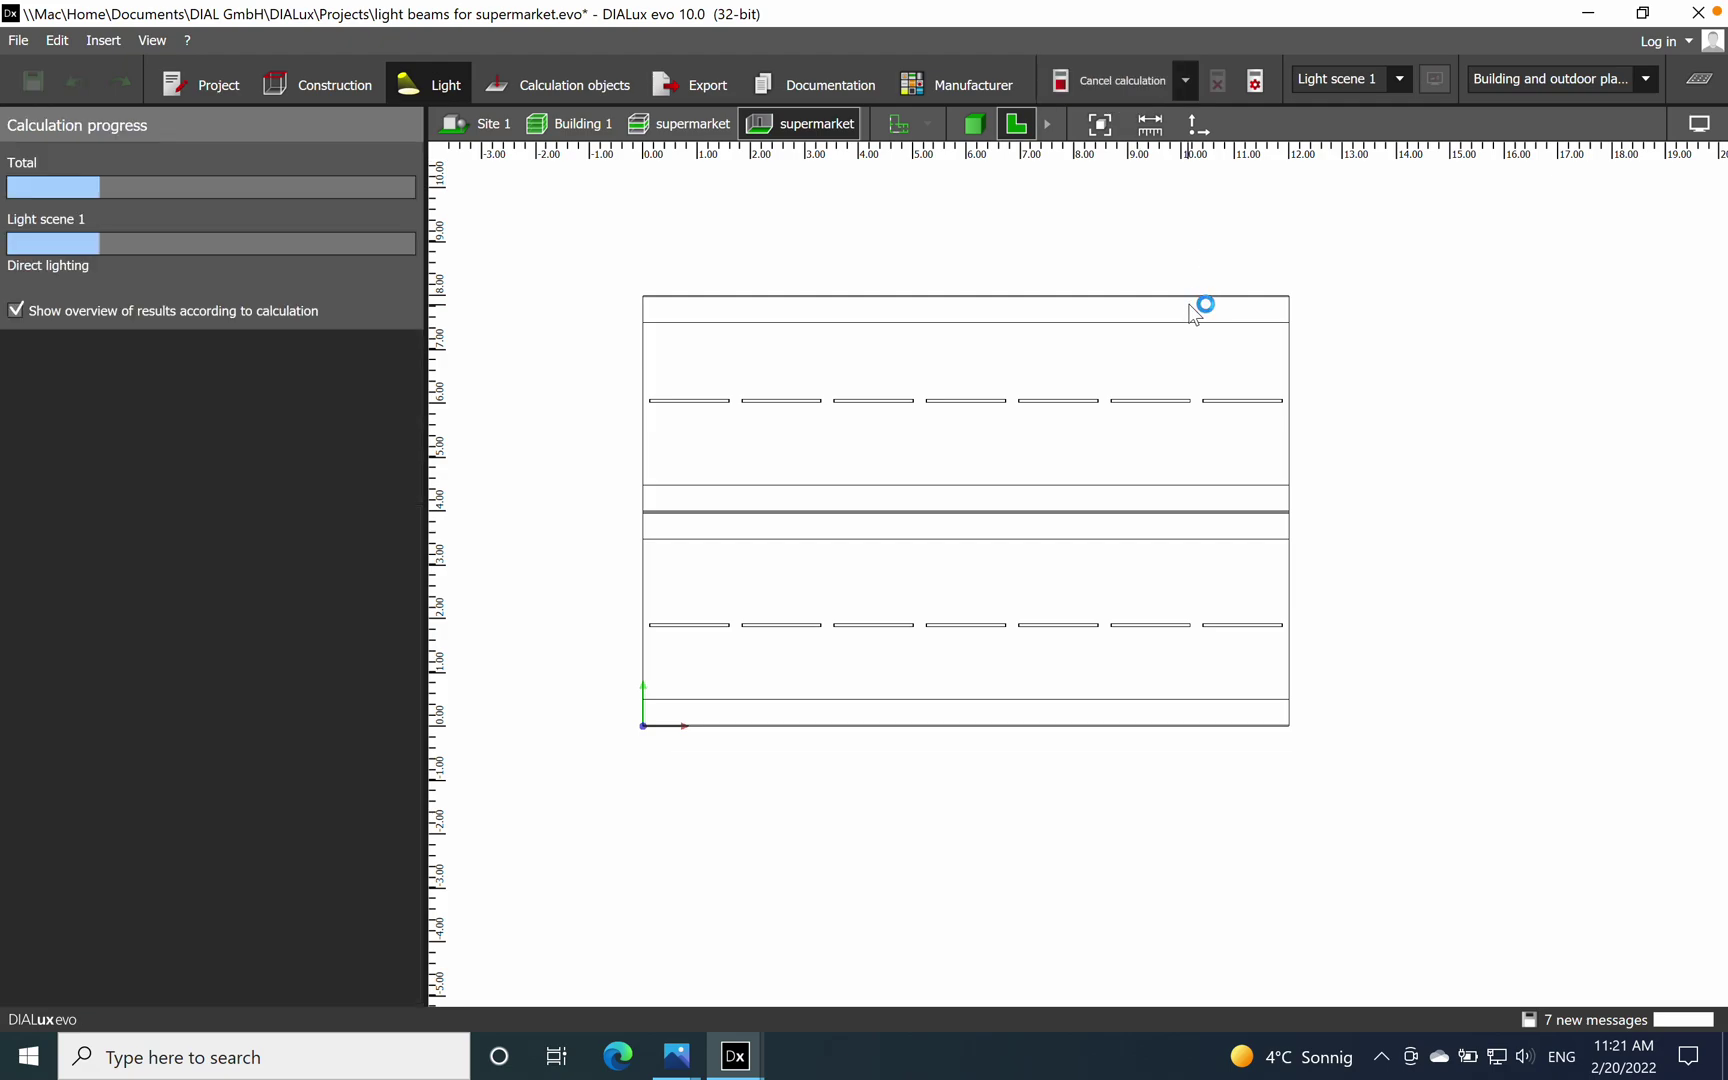
{"action": "left_click", "coordinate": [974, 123]}
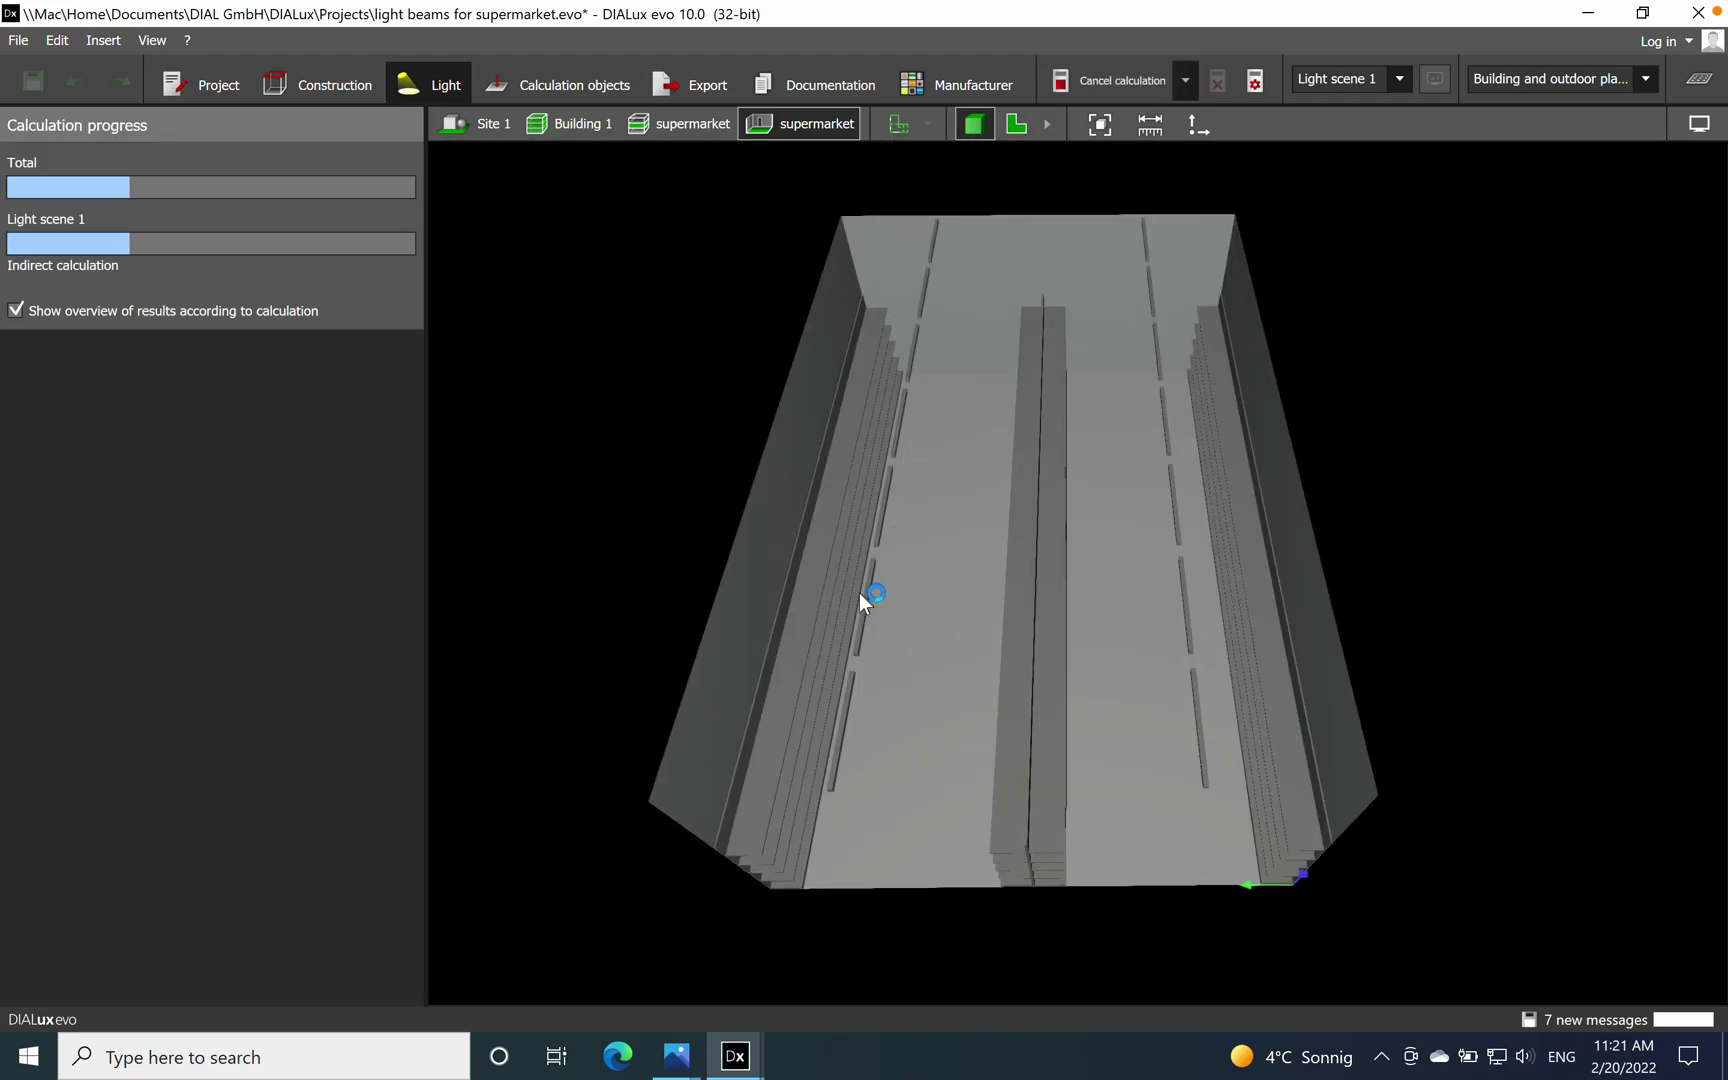
{"action": "scroll", "coordinate": [946, 717], "scroll_direction": "up", "scroll_amount": 5}
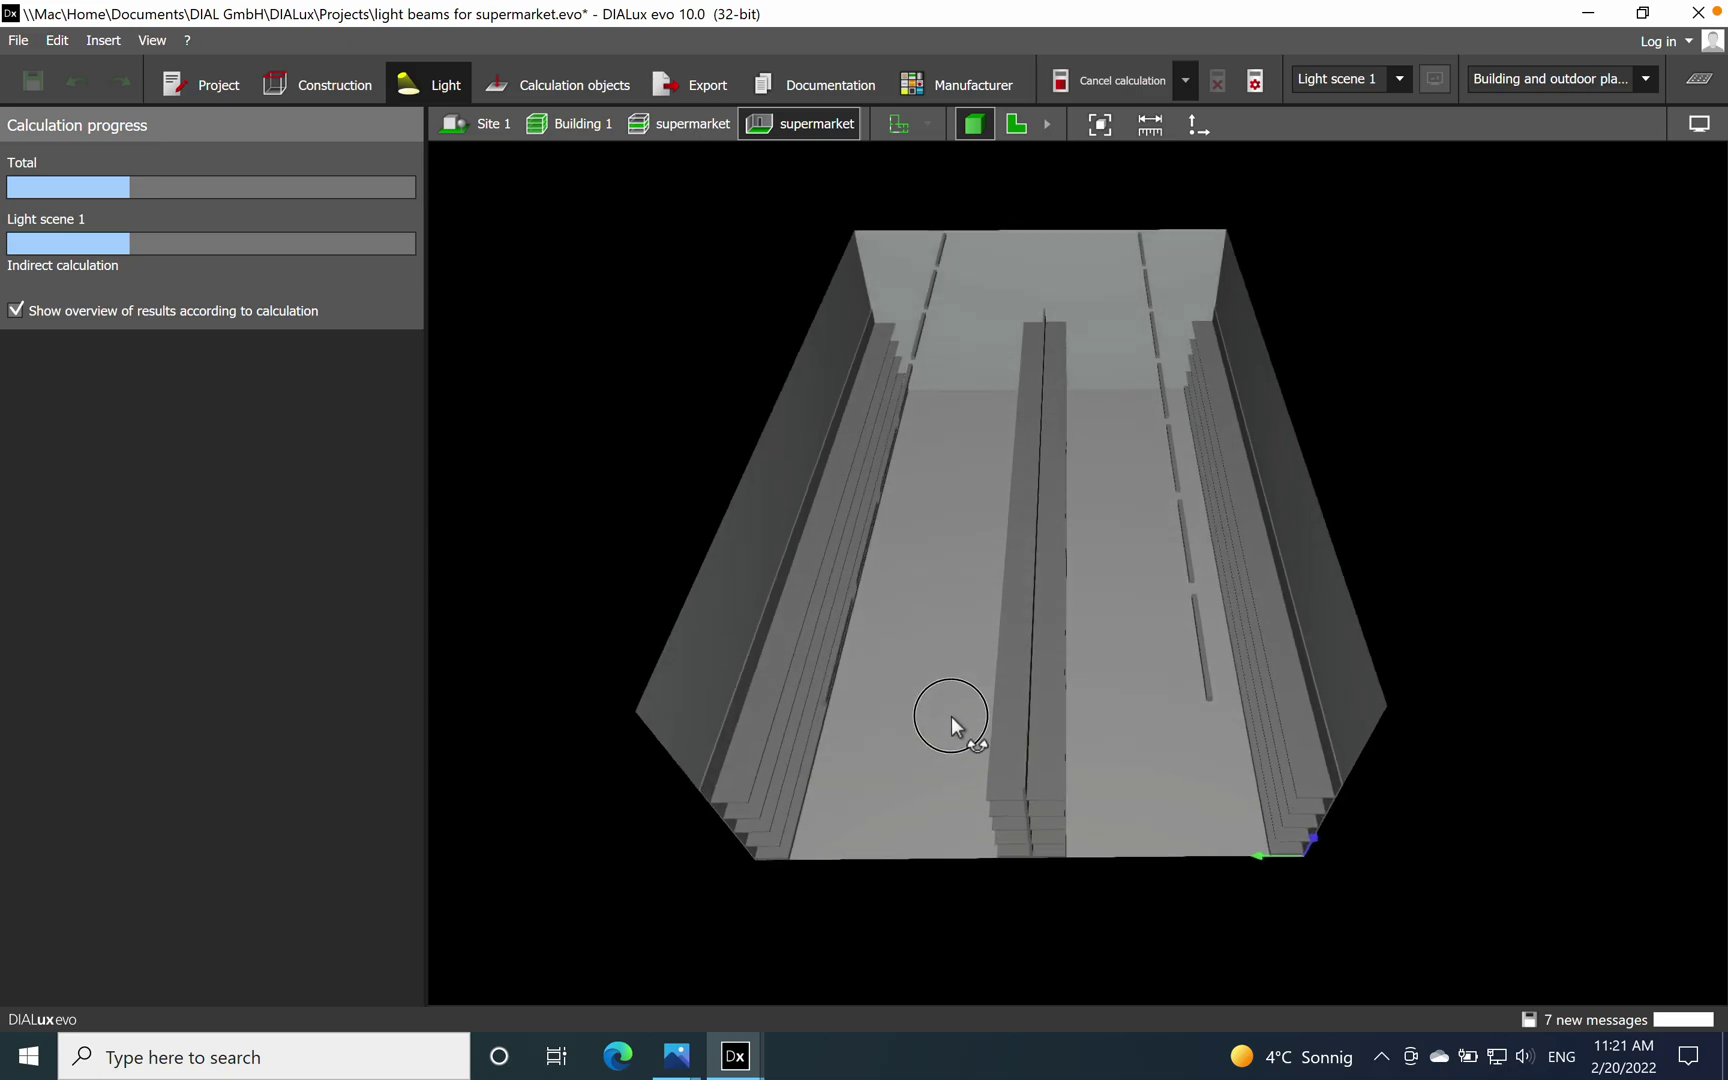
{"action": "scroll", "coordinate": [972, 716], "scroll_direction": "up", "scroll_amount": 5}
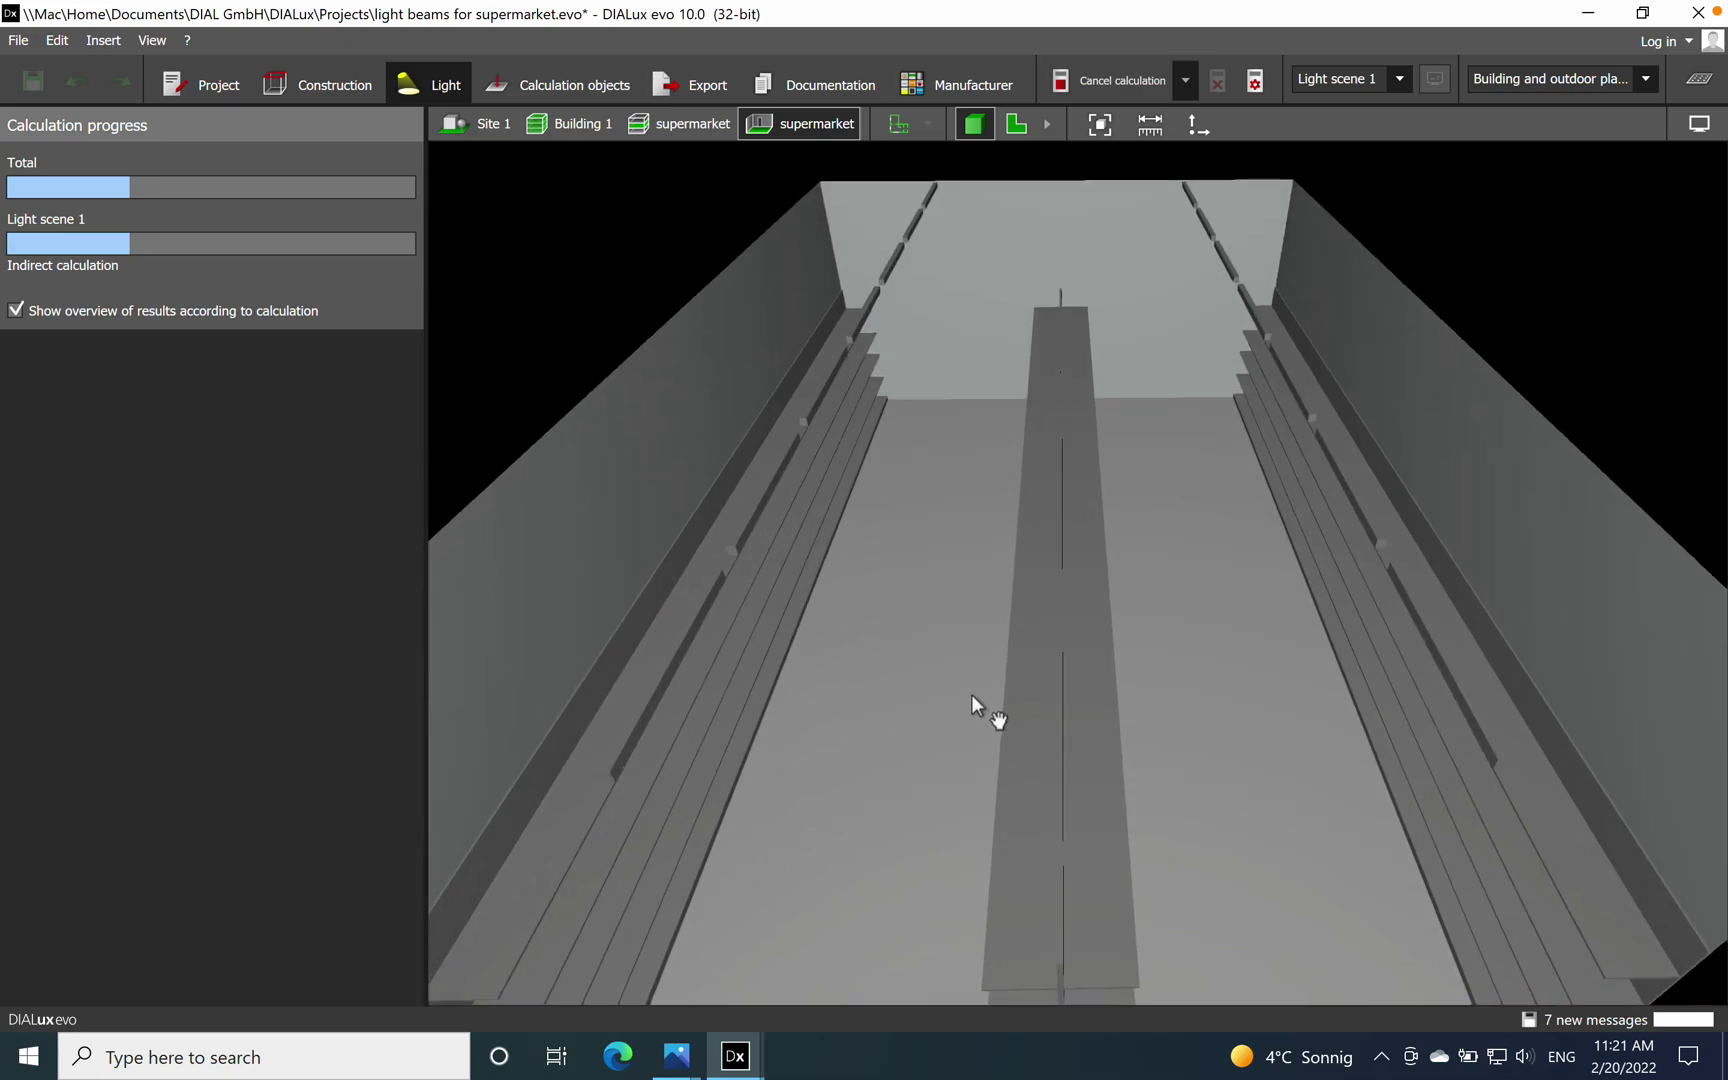
{"action": "mouse_move", "coordinate": [965, 680]}
{"action": "right_mouse_down"}
{"action": "mouse_move", "coordinate": [956, 766]}
{"action": "mouse_move", "coordinate": [988, 670]}
{"action": "mouse_move", "coordinate": [937, 791]}
{"action": "mouse_move", "coordinate": [956, 695]}
{"action": "mouse_move", "coordinate": [964, 719]}
{"action": "right_mouse_up"}
{"action": "scroll", "coordinate": [965, 719], "scroll_direction": "up", "scroll_amount": 3}
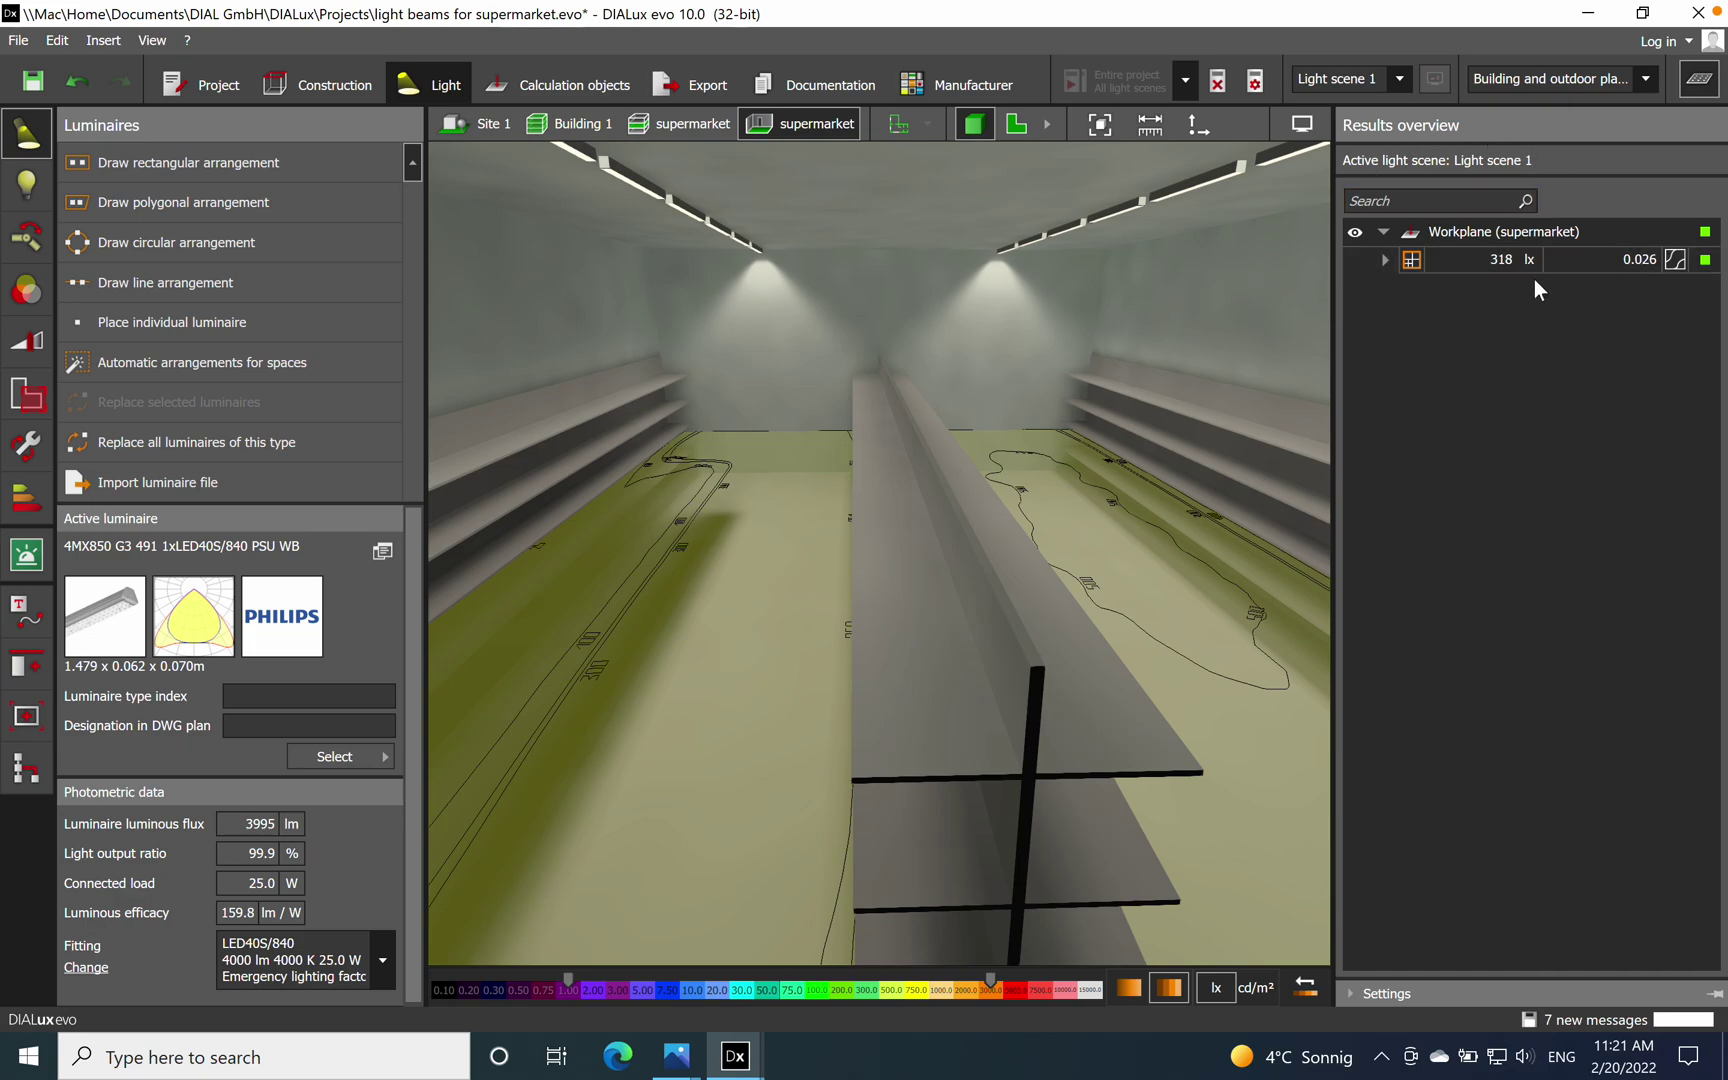
Hide the results overview and show the aisle in false colours, viewed down the shelves.
{"action": "left_click", "coordinate": [1696, 88]}
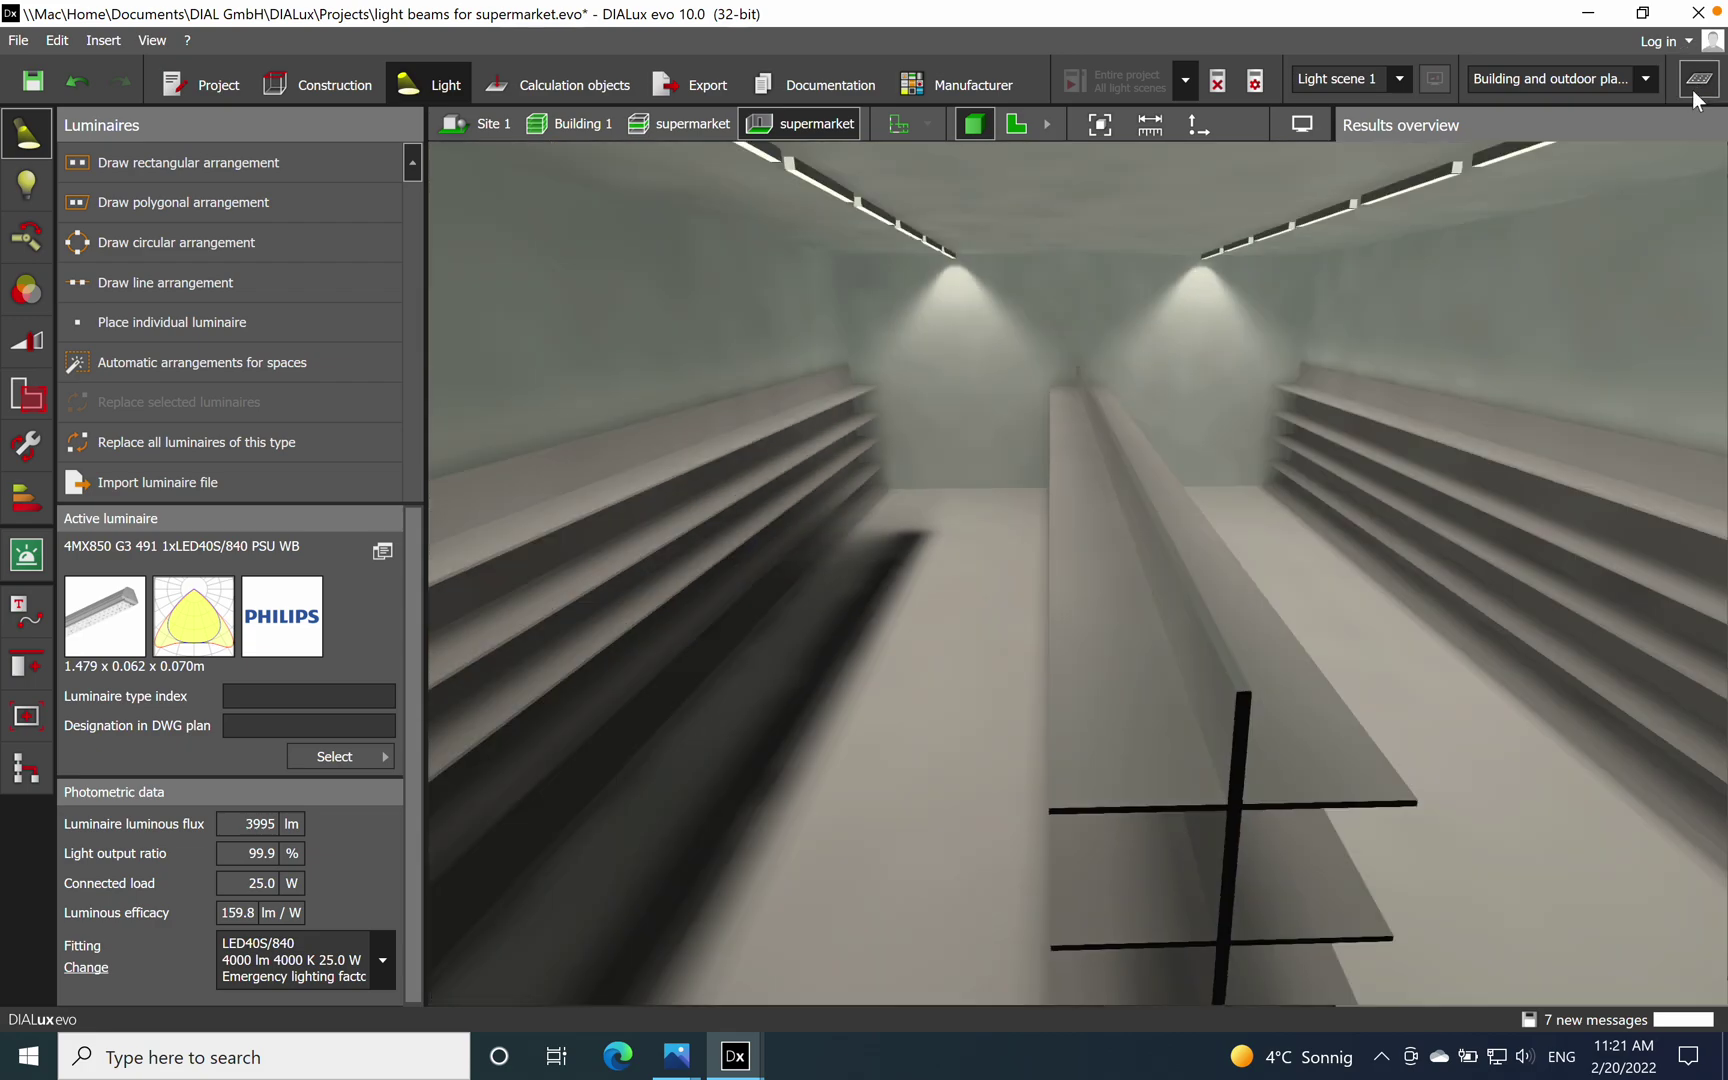
{"action": "left_click_drag", "start_coordinate": [1420, 561], "coordinate": [1455, 333]}
{"action": "left_click", "coordinate": [1700, 123]}
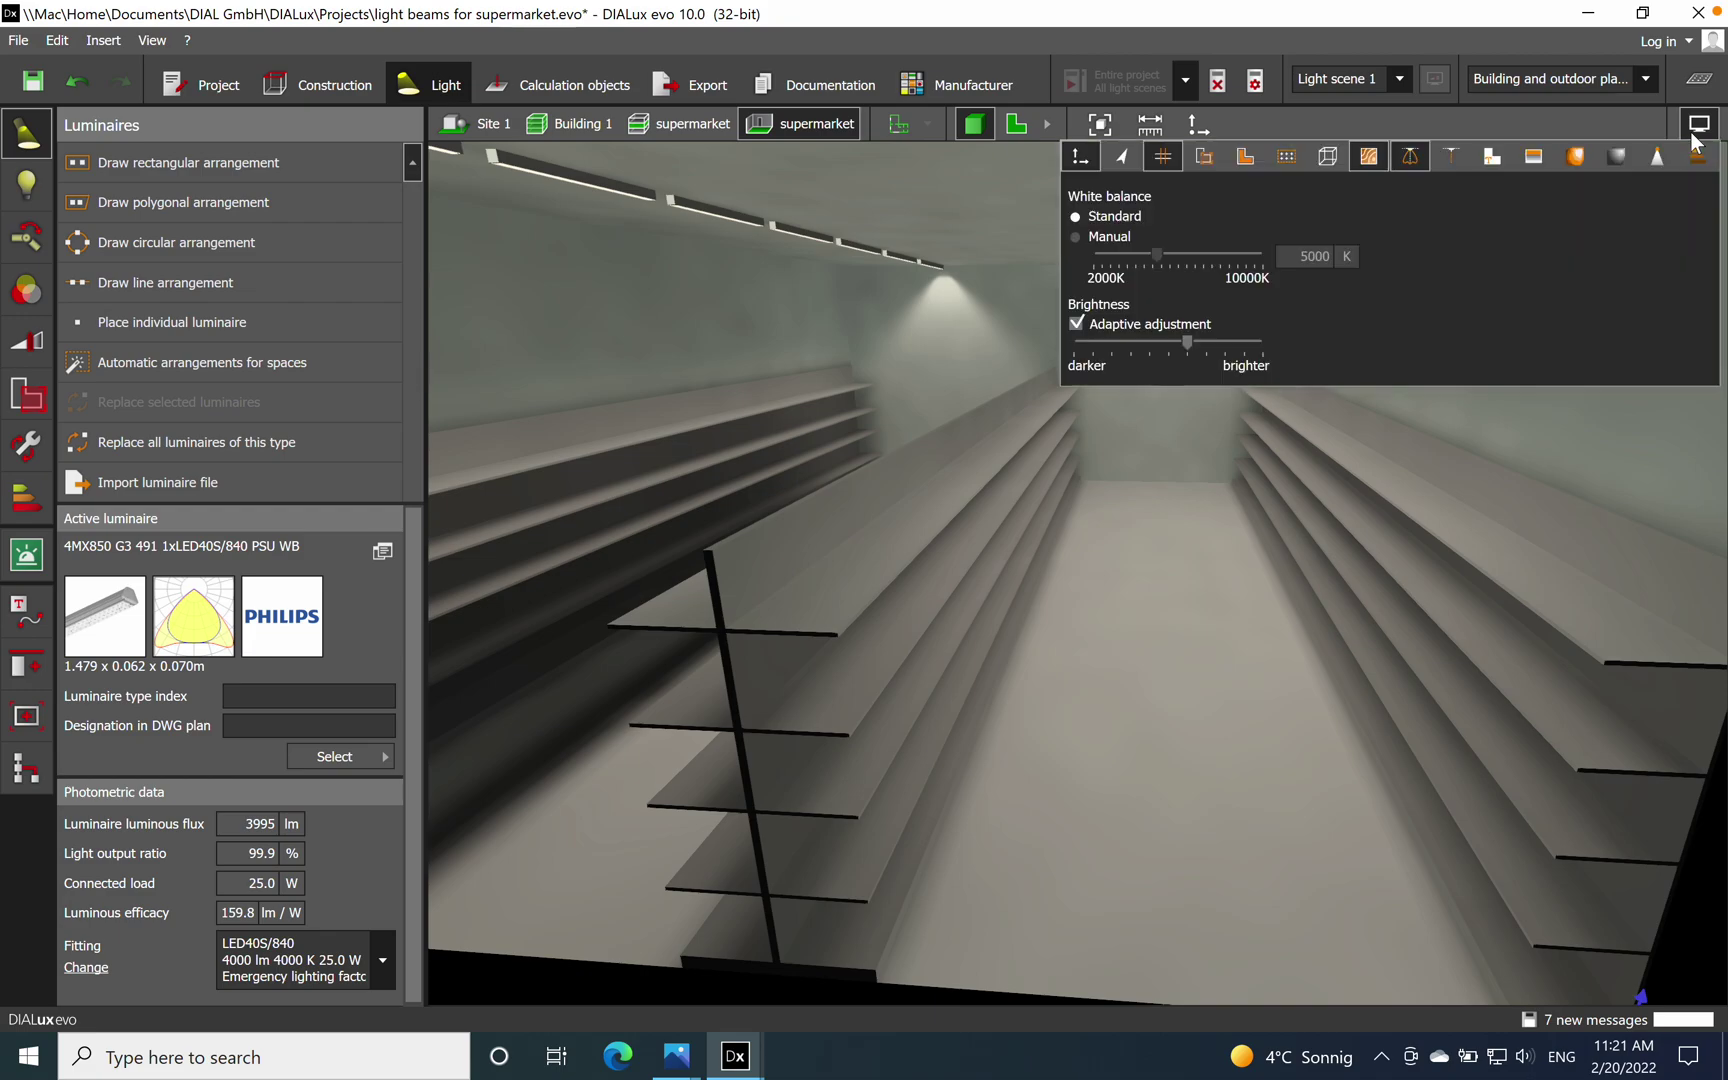
{"action": "left_click", "coordinate": [1579, 154]}
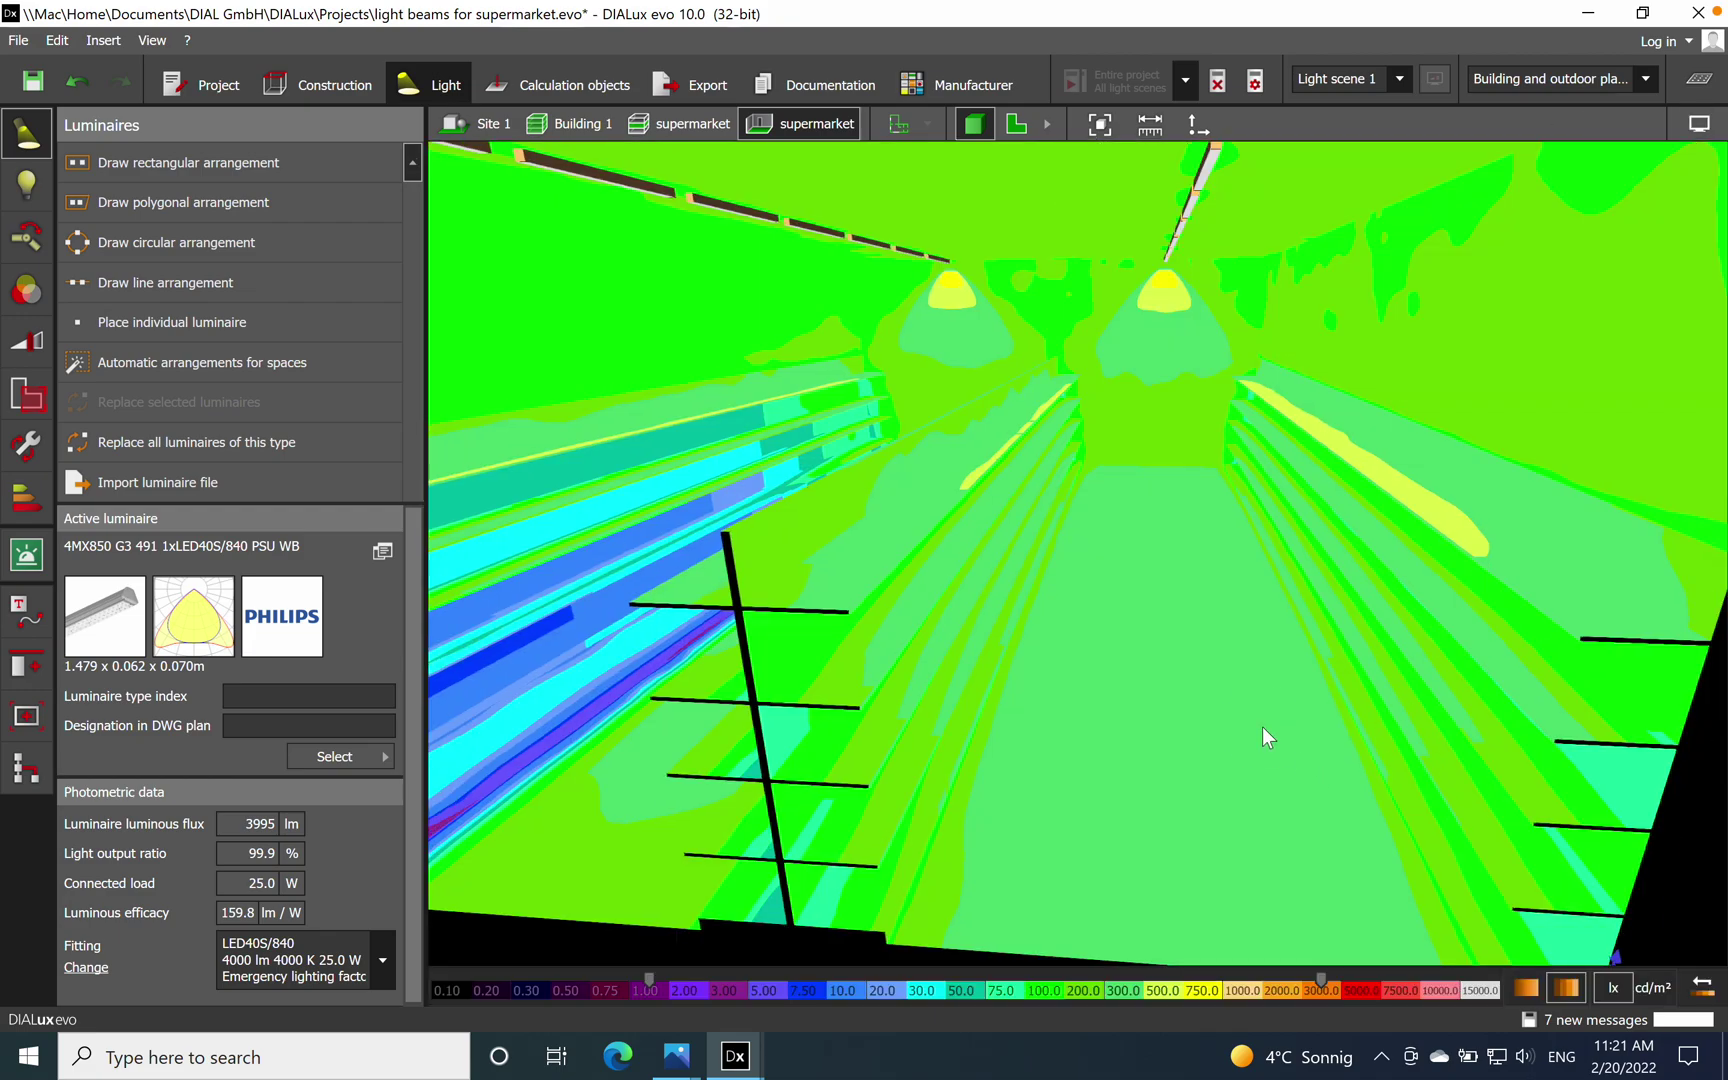
{"action": "scroll", "coordinate": [1263, 727], "scroll_direction": "down", "scroll_amount": 5}
{"action": "left_click_drag", "start_coordinate": [1164, 568], "coordinate": [942, 514]}
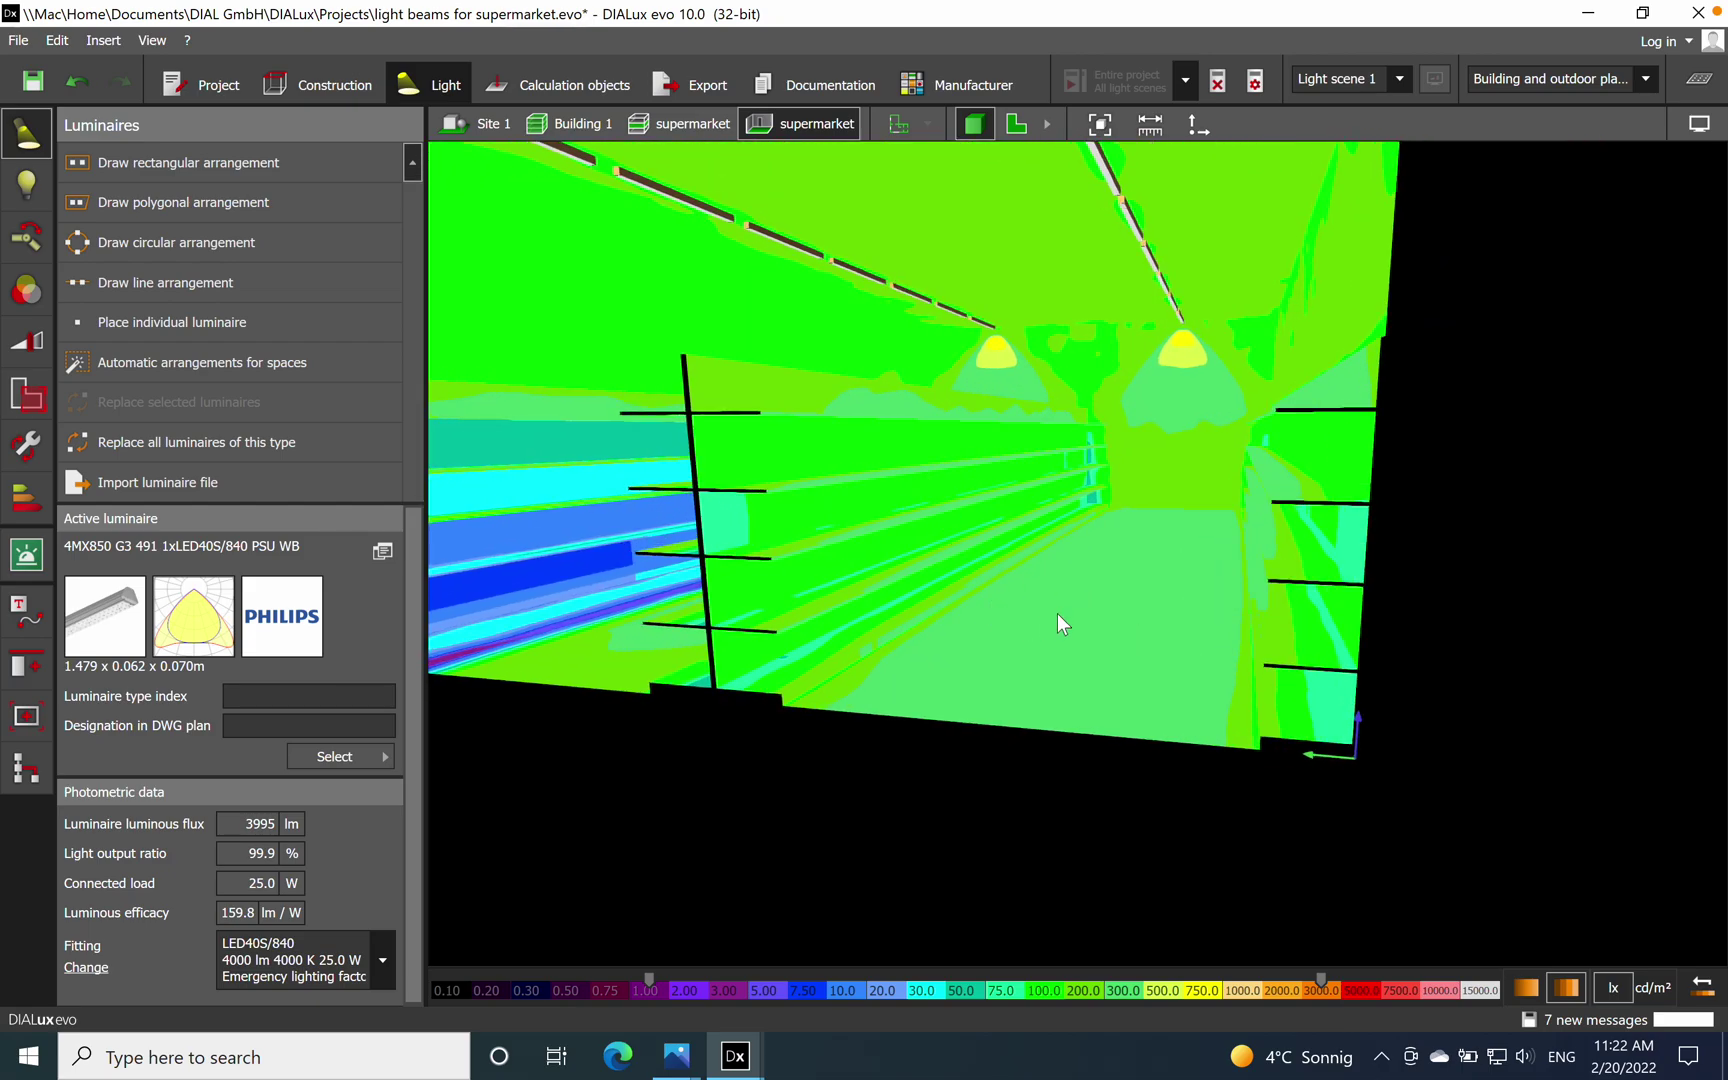
{"action": "left_click_drag", "start_coordinate": [1058, 613], "coordinate": [1210, 560]}
{"action": "scroll", "coordinate": [1206, 484], "scroll_direction": "up", "scroll_amount": 3}
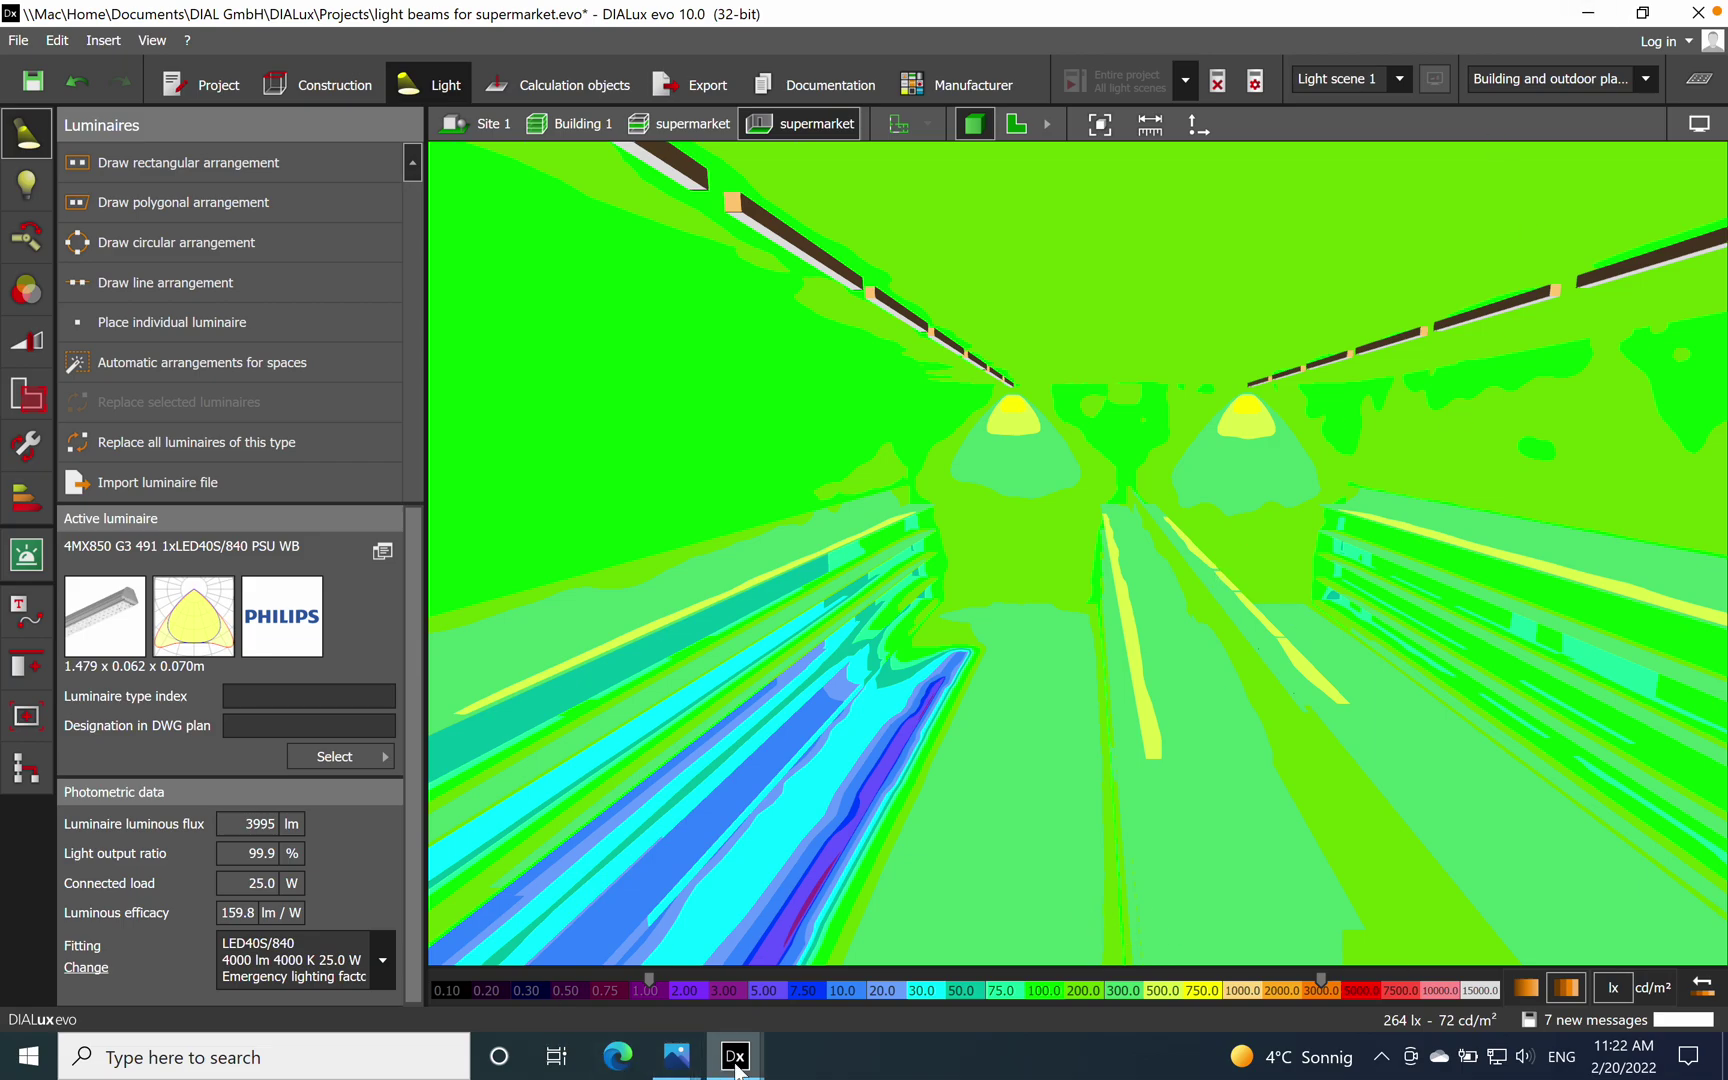
Bring up the Luminaire comparison and scroll through the A20, NB, WB, VWB and PSD DA35-WB columns.
{"action": "mouse_move", "coordinate": [736, 1067]}
{"action": "left_click", "coordinate": [760, 940]}
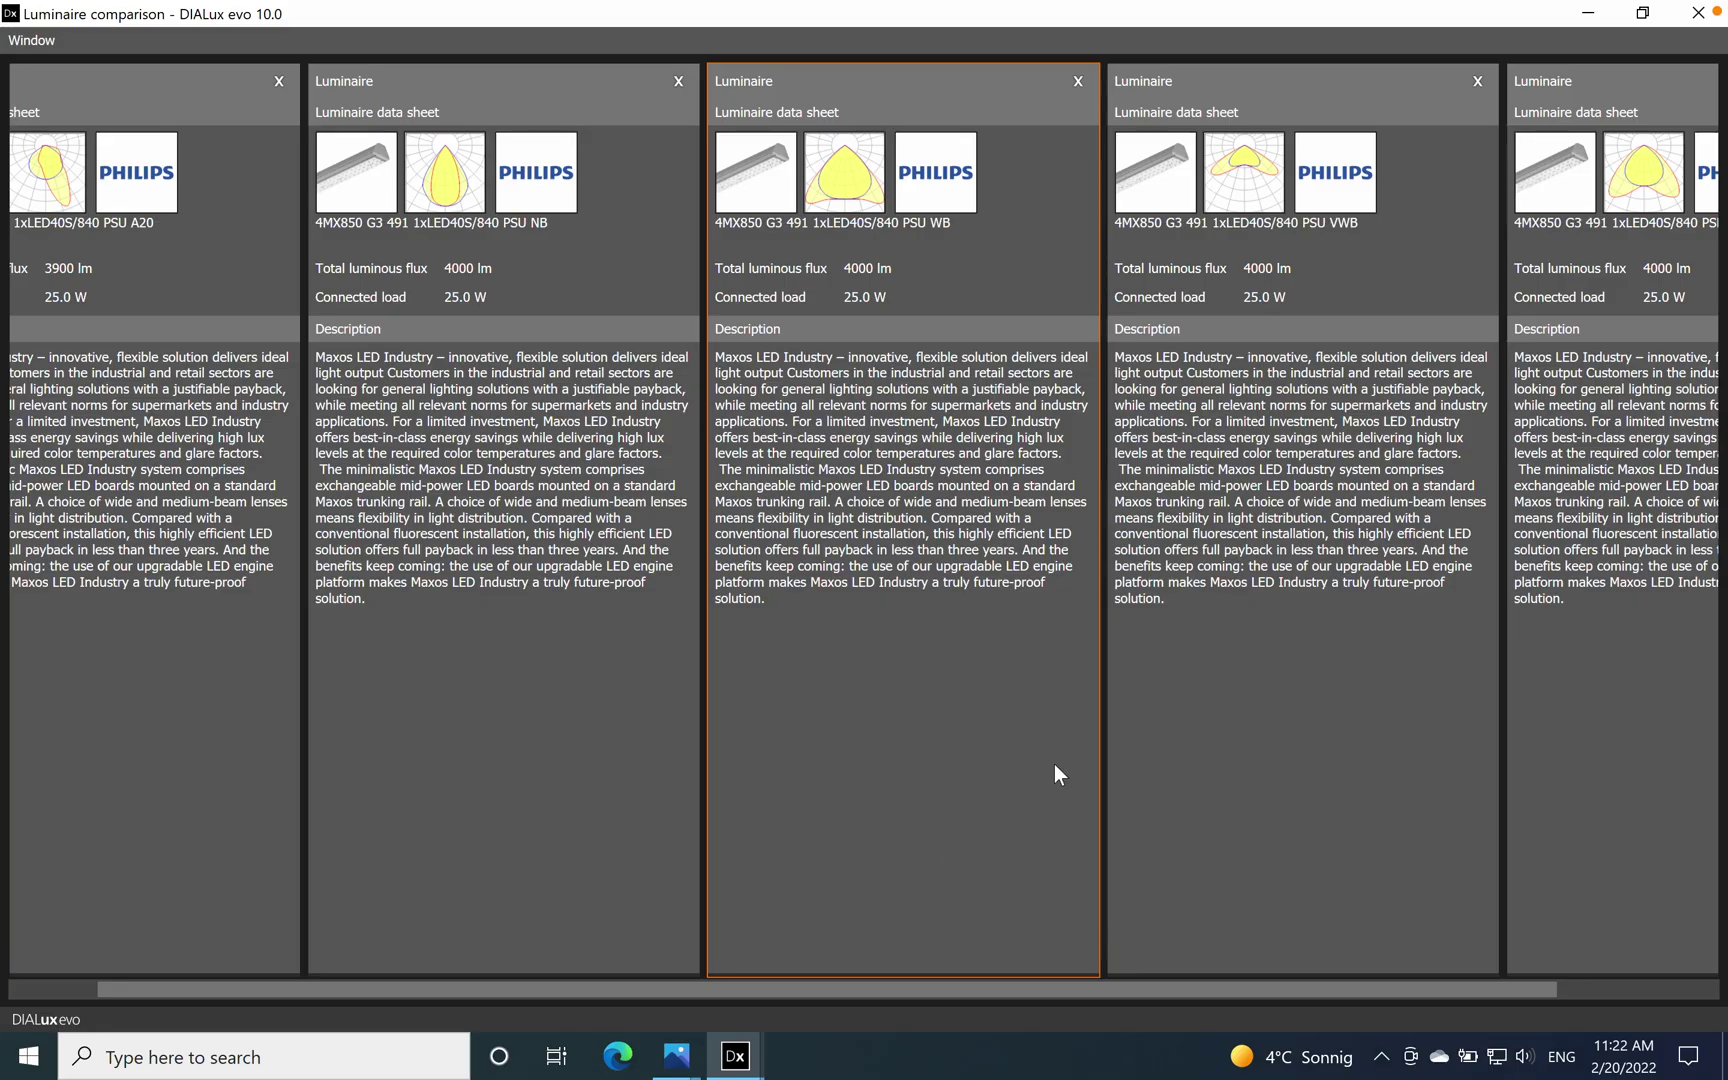
{"action": "left_click_drag", "start_coordinate": [1281, 990], "coordinate": [1351, 989]}
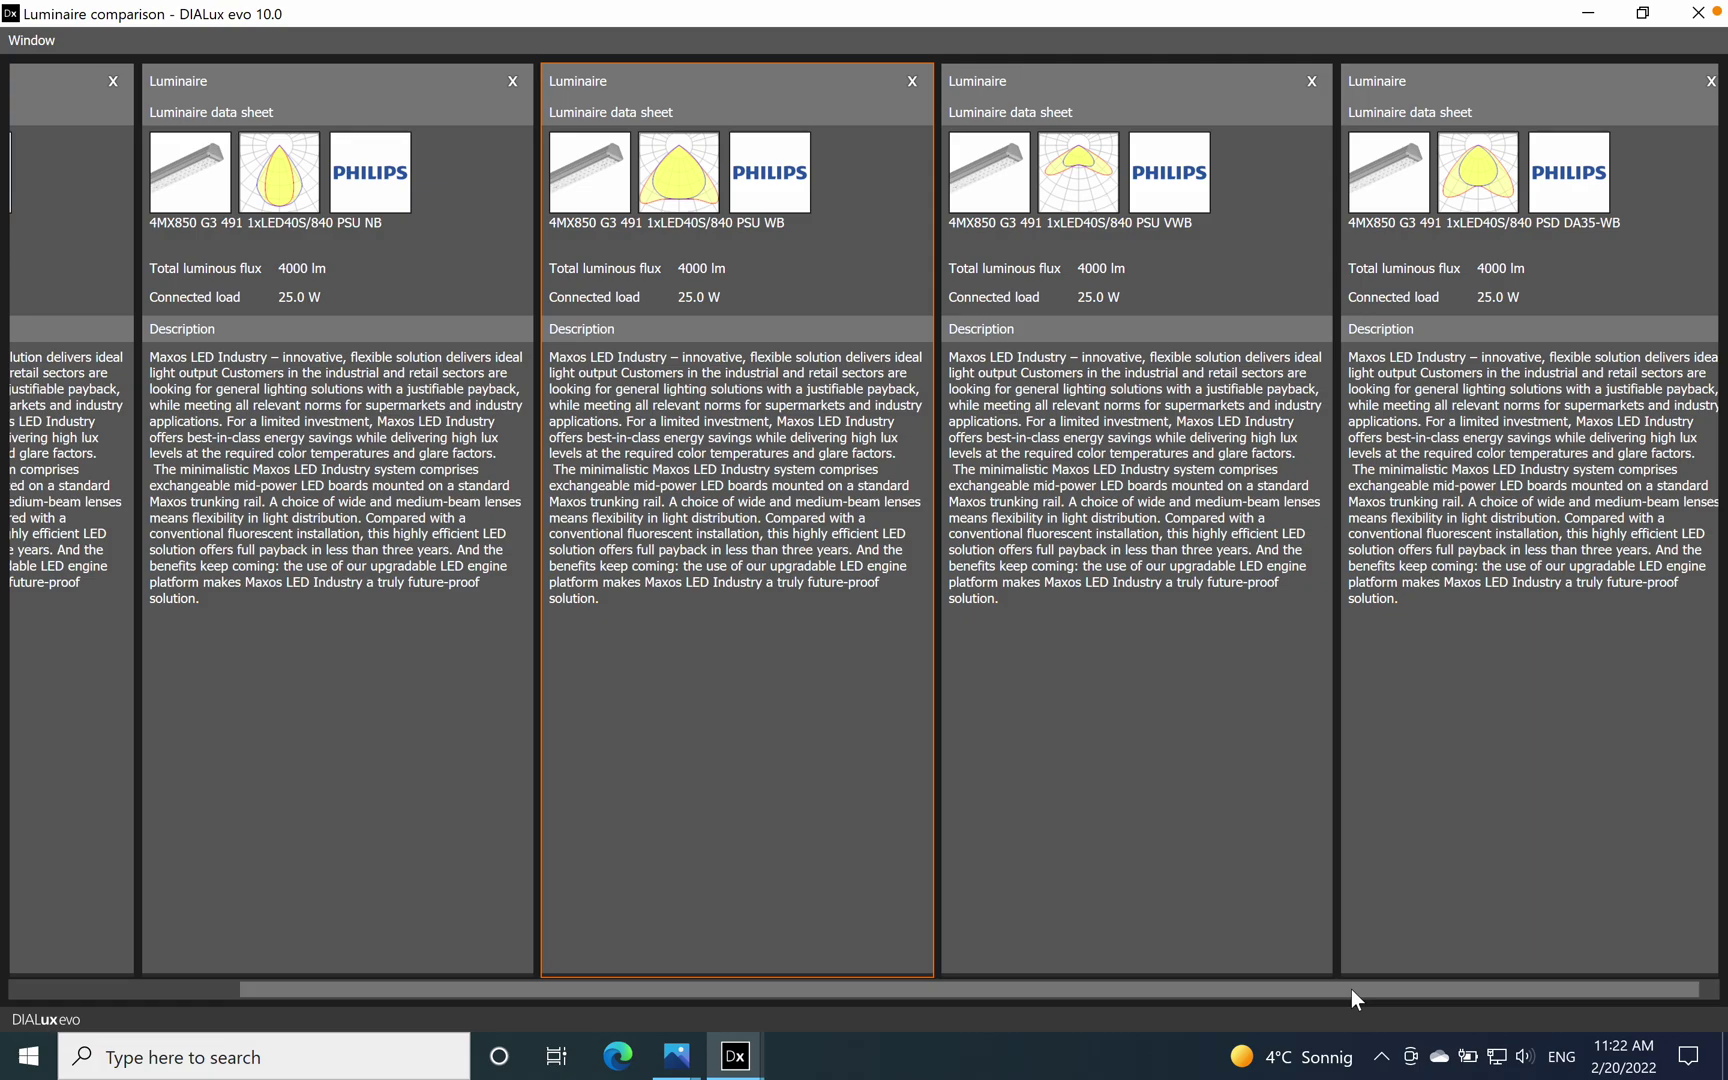
{"action": "left_click_drag", "start_coordinate": [1351, 989], "coordinate": [1006, 1002]}
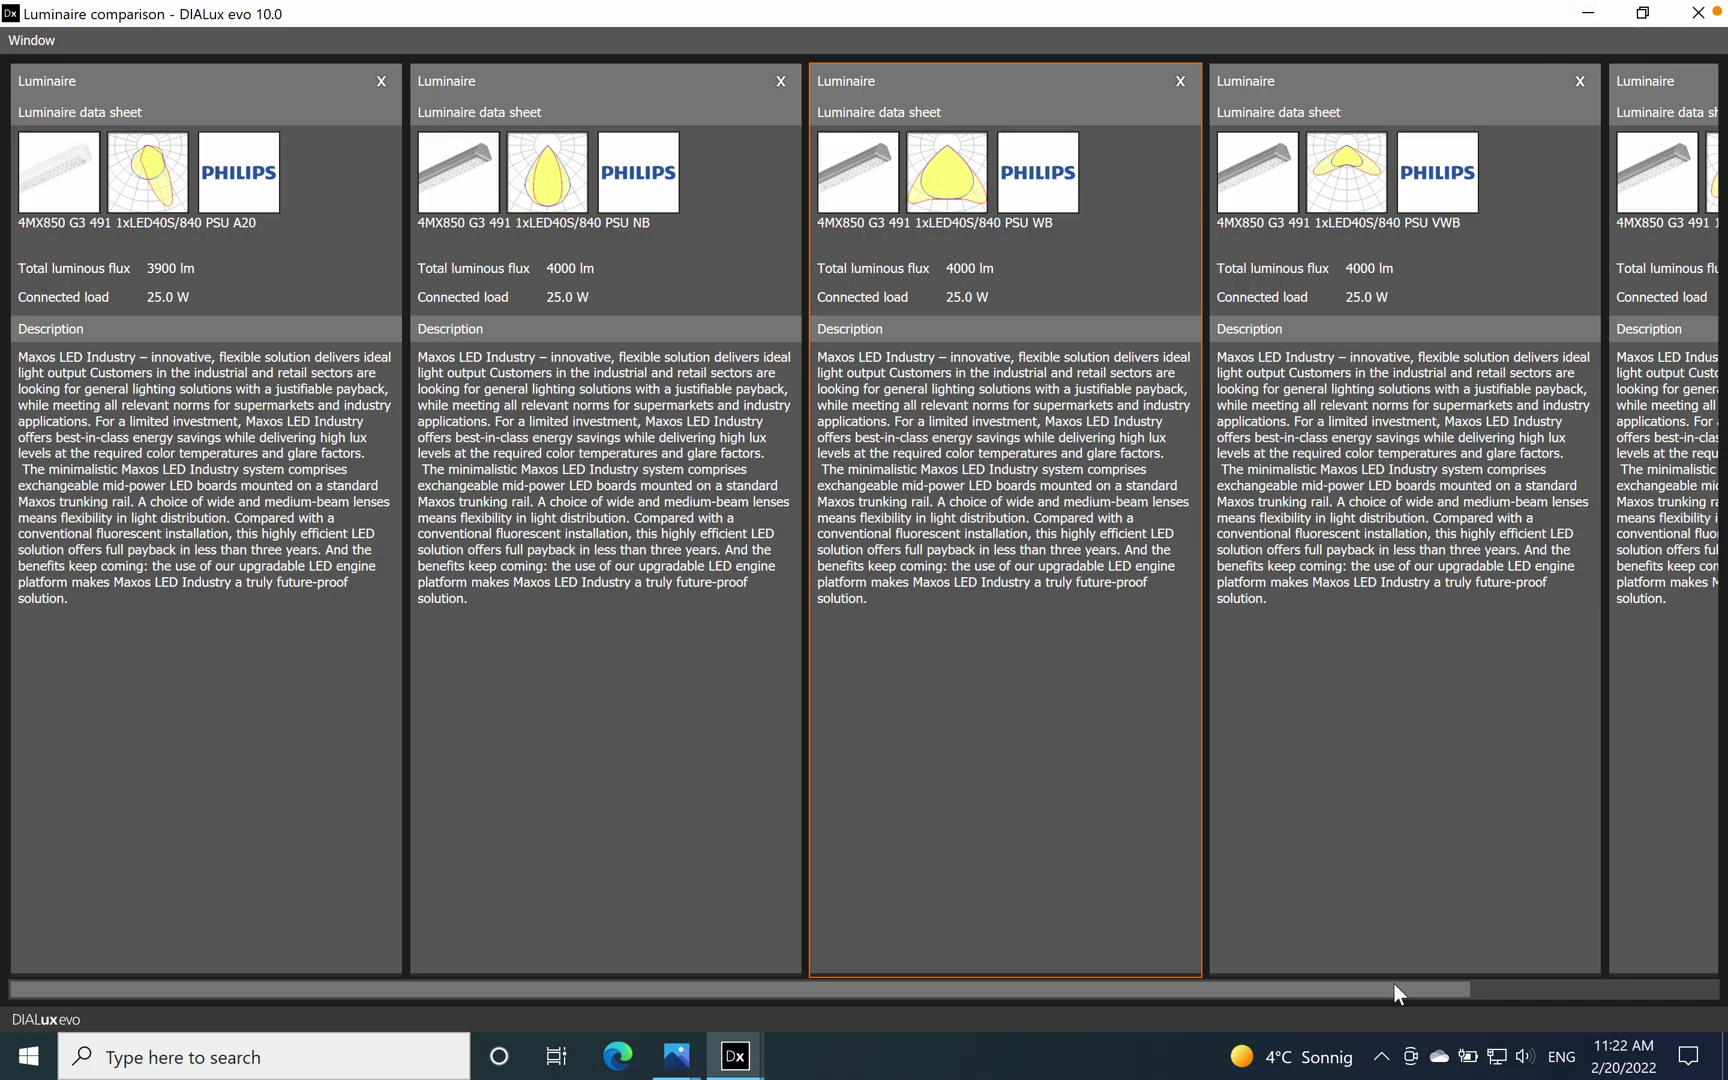
{"action": "left_click_drag", "start_coordinate": [1393, 982], "coordinate": [1654, 990]}
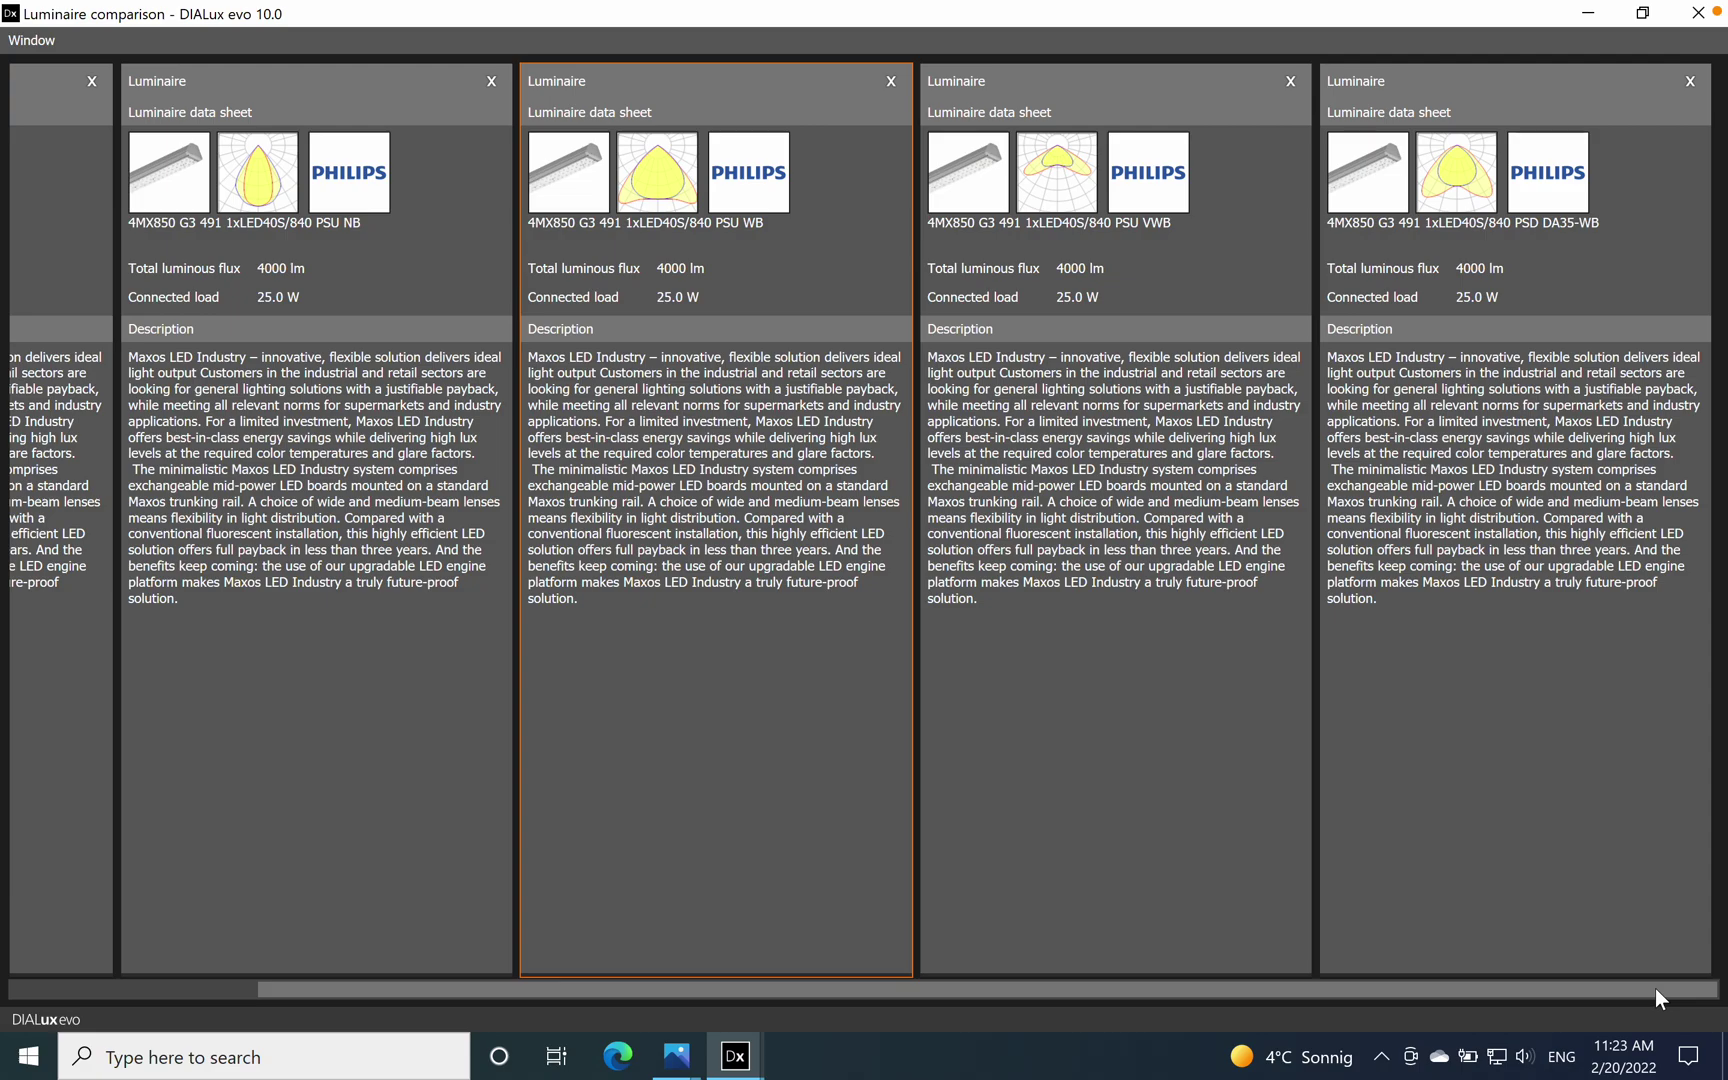
{"action": "left_click_drag", "start_coordinate": [1655, 988], "coordinate": [1318, 1005]}
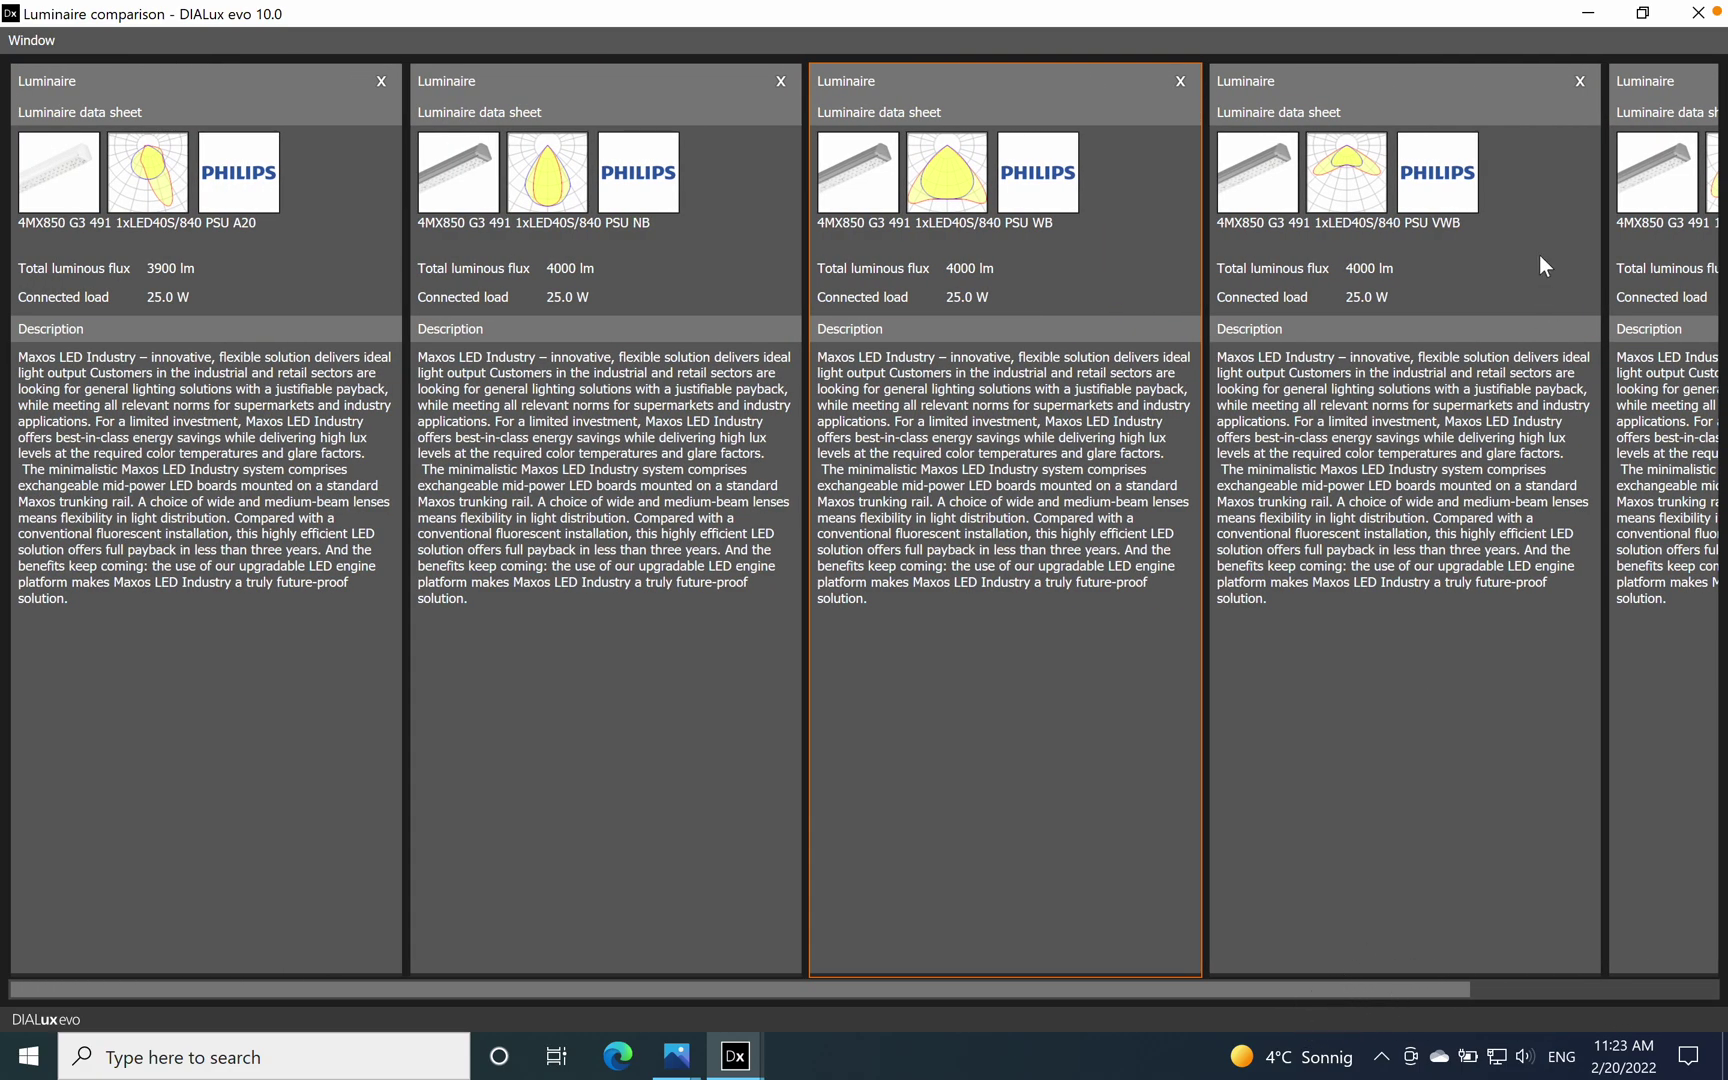
Minimise the comparison window, return the aisle to realistic rendering, then minimise DIALux evo.
{"action": "left_click", "coordinate": [1588, 14]}
{"action": "right_click_drag", "start_coordinate": [1269, 710], "coordinate": [1202, 704]}
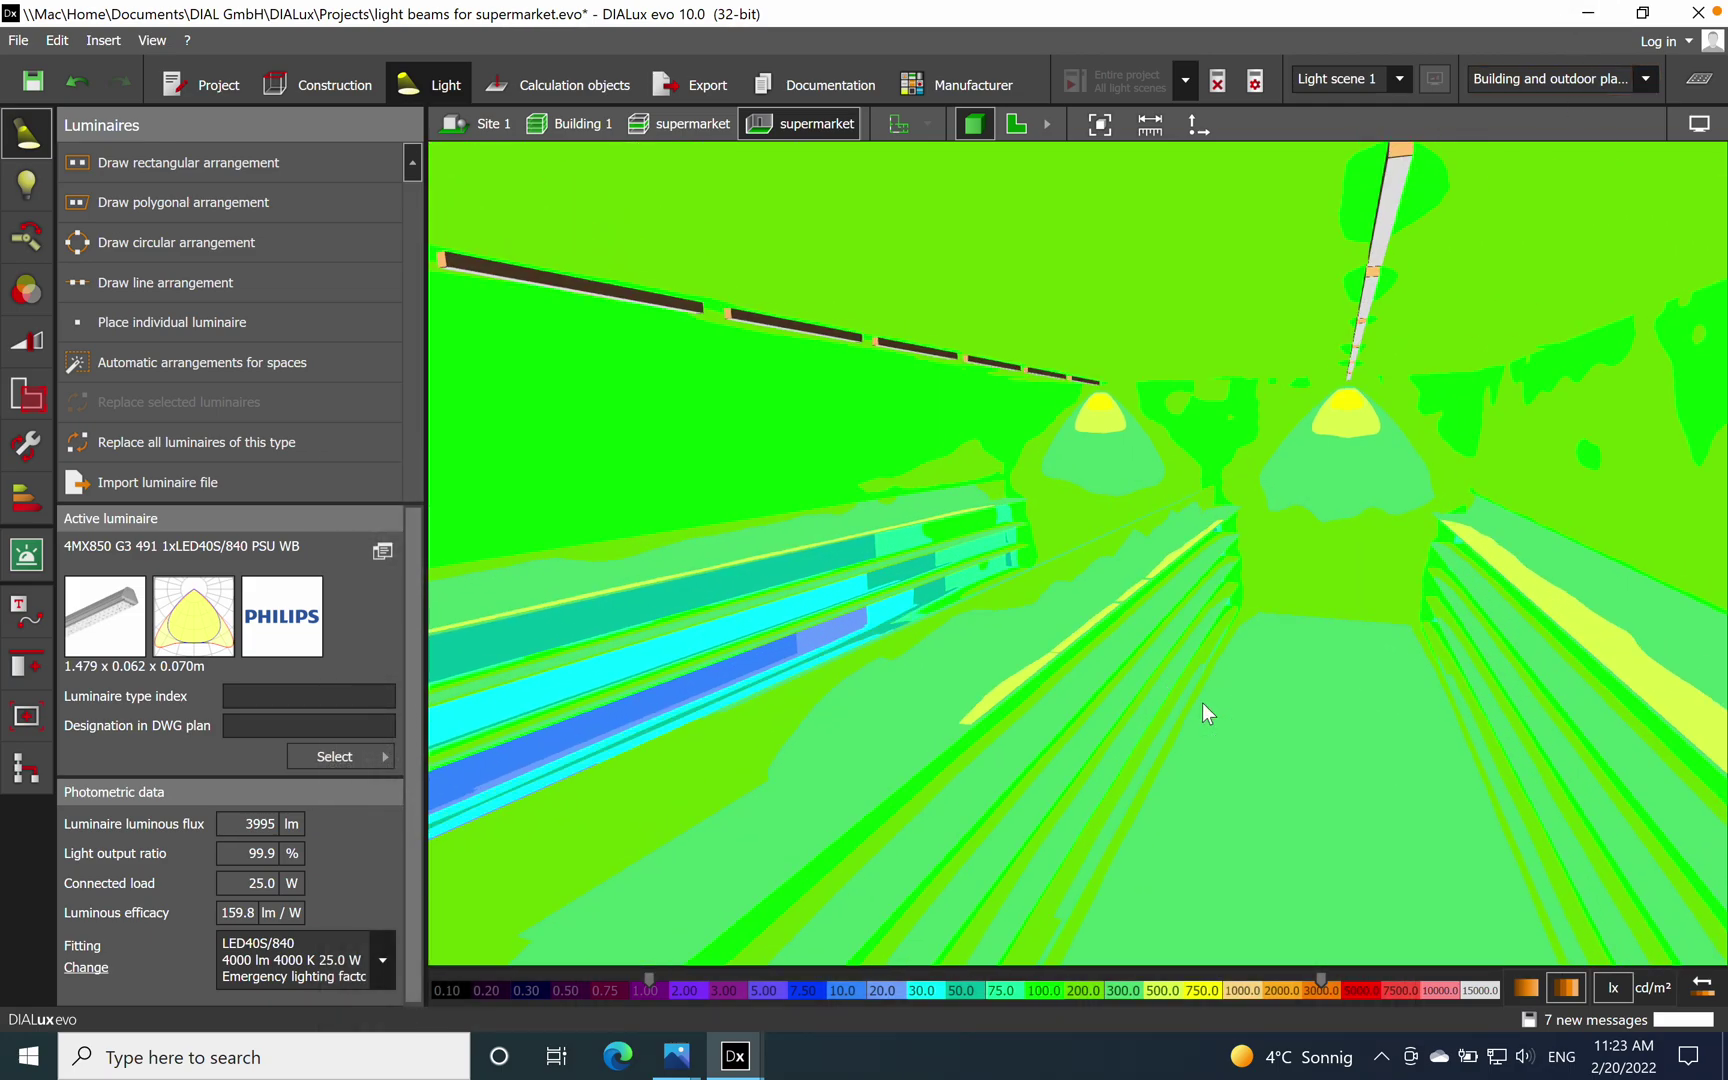
{"action": "left_click", "coordinate": [1700, 123]}
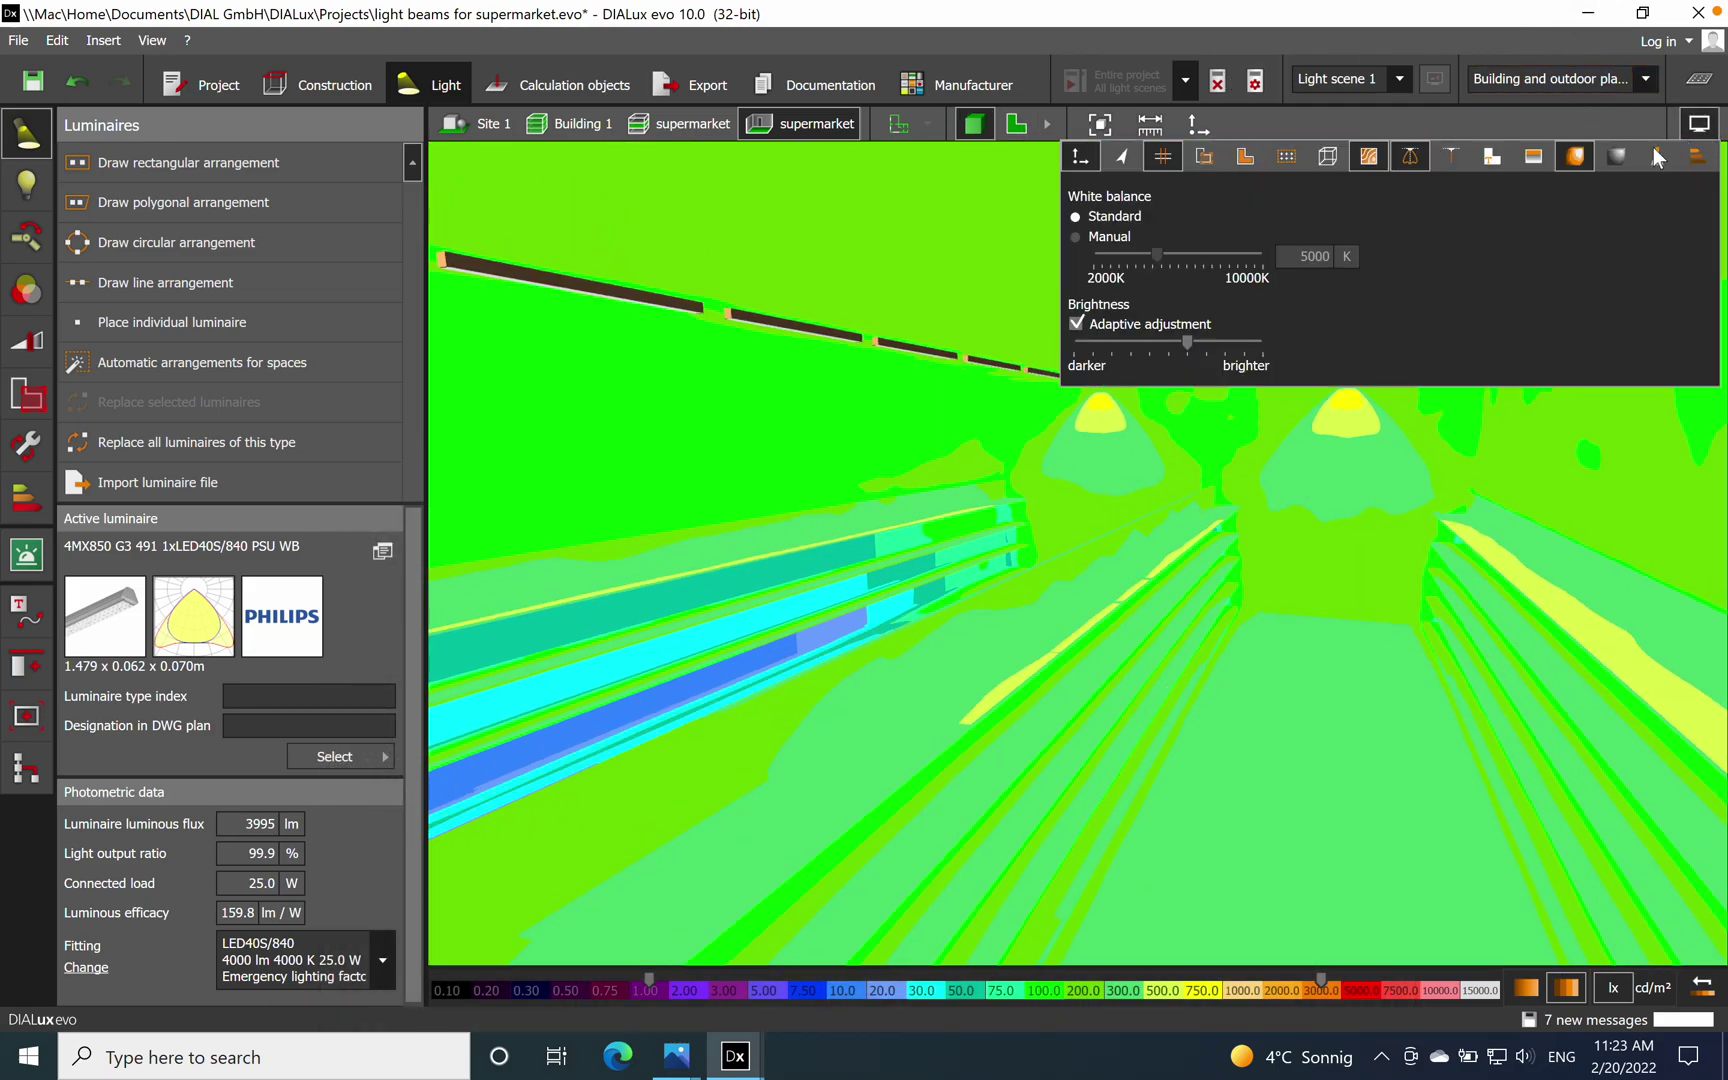
{"action": "left_click", "coordinate": [1577, 156]}
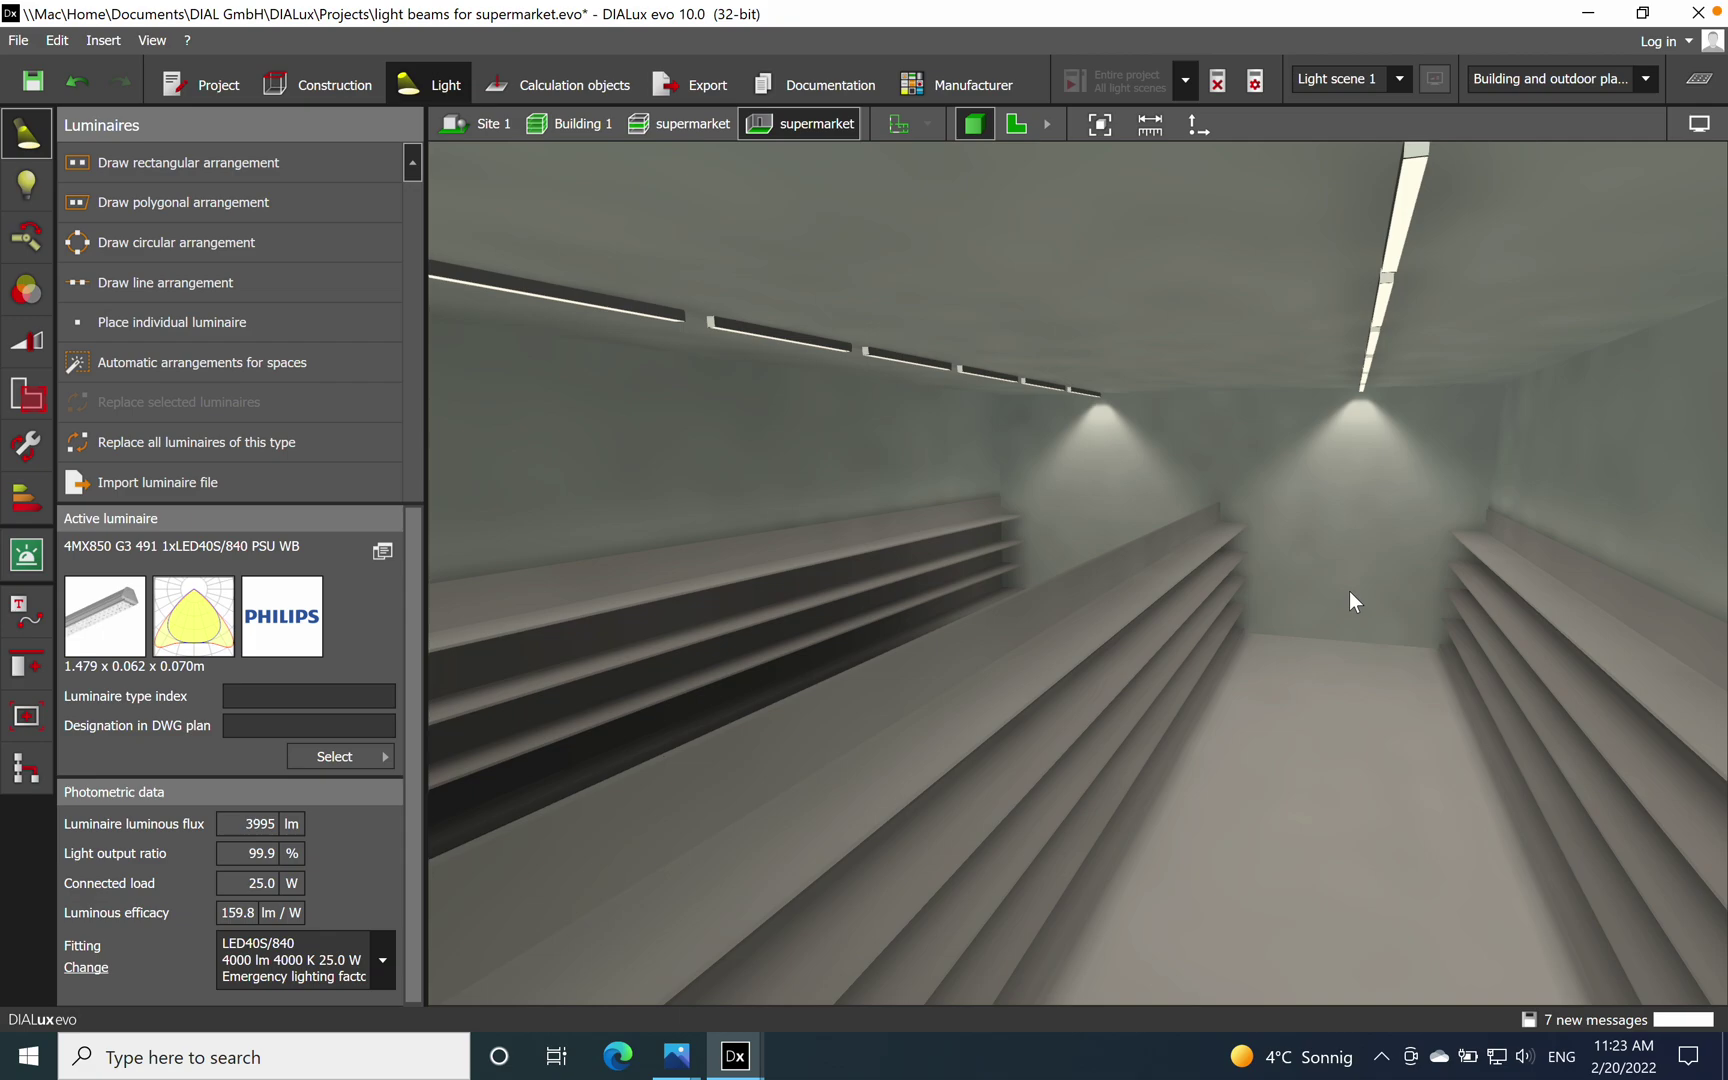
{"action": "right_click_drag", "start_coordinate": [1349, 591], "coordinate": [1379, 342]}
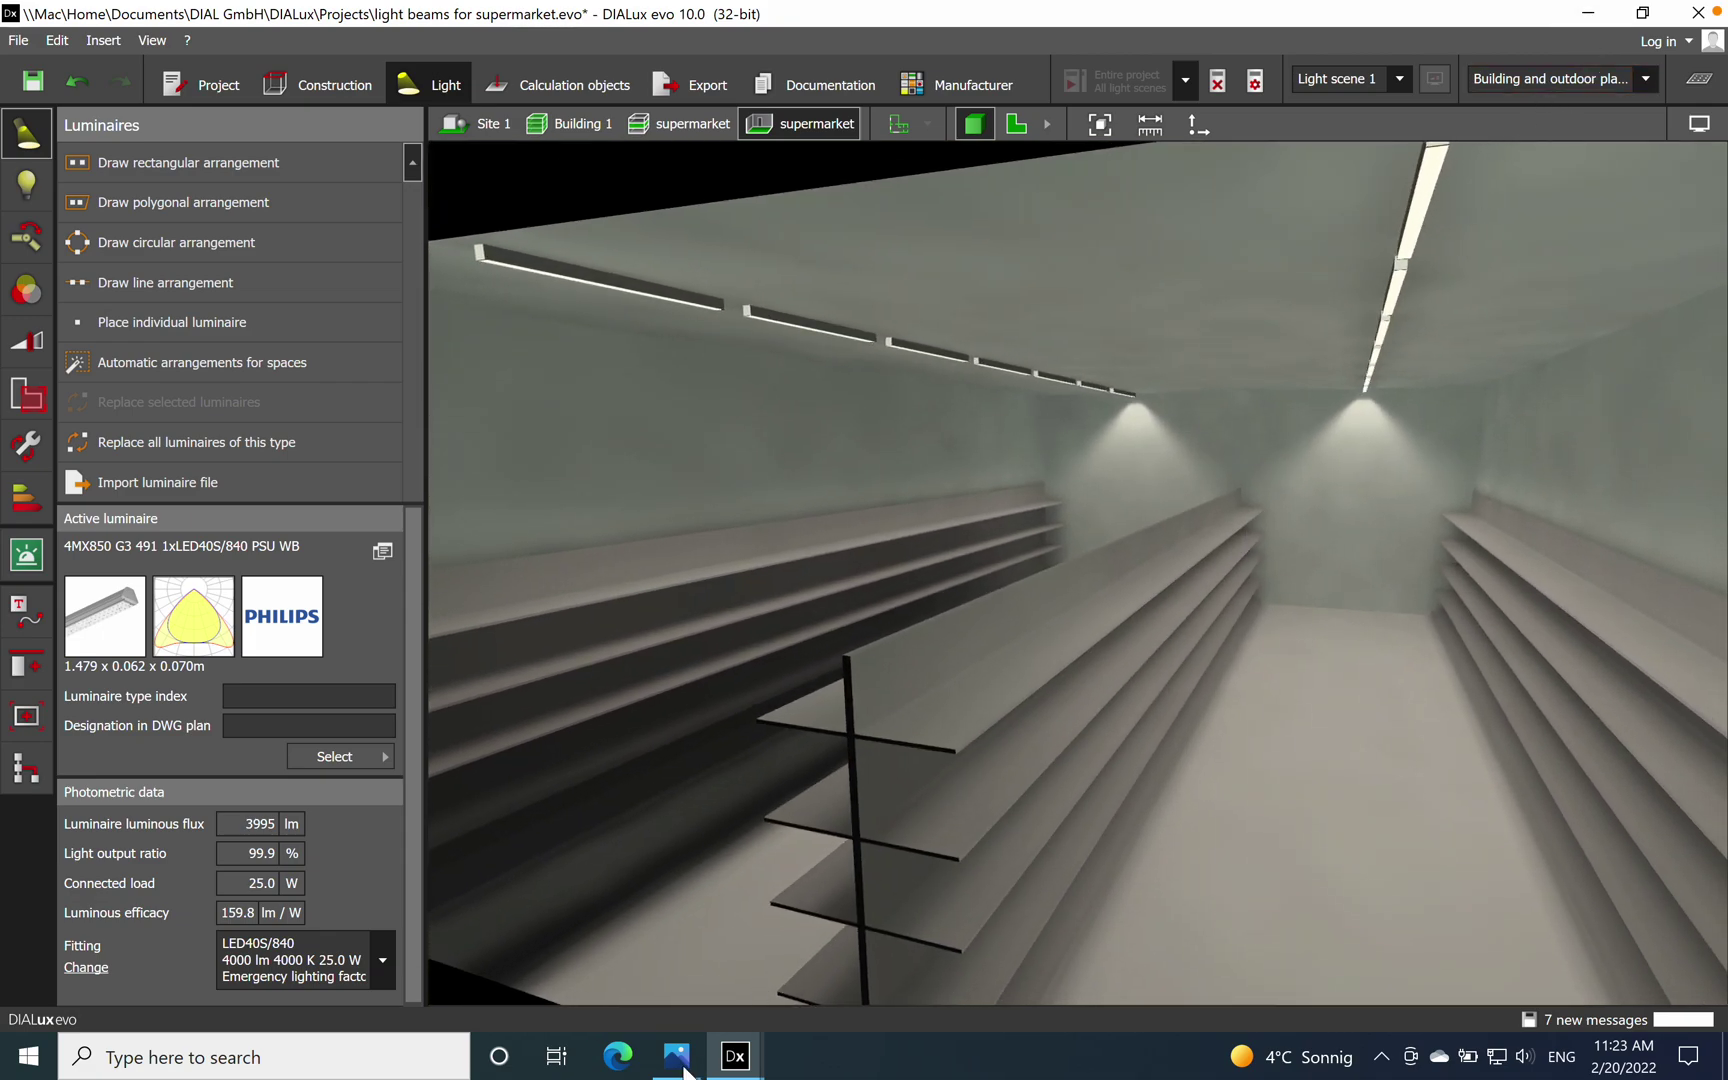
{"action": "left_click", "coordinate": [1585, 14]}
Close the Color catalog window and open the saved desktop screenshot in Photos.
{"action": "left_click", "coordinate": [1136, 110]}
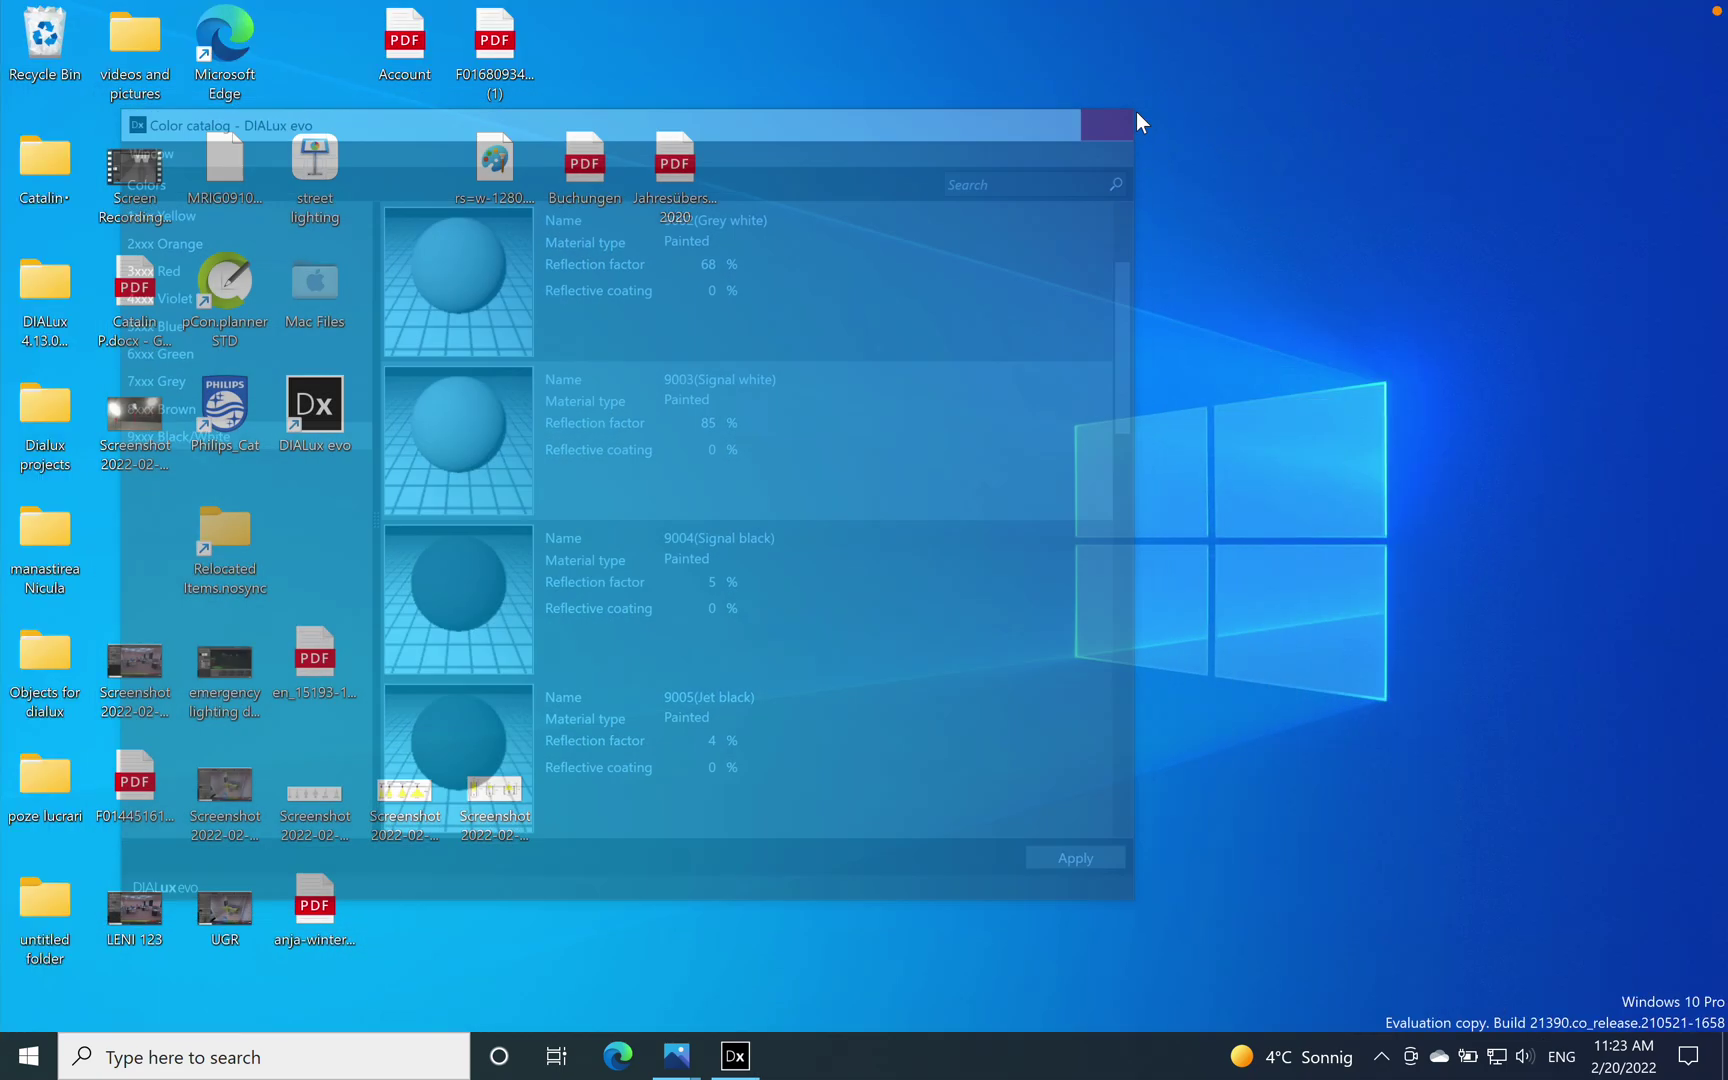
{"action": "double_click", "coordinate": [404, 795]}
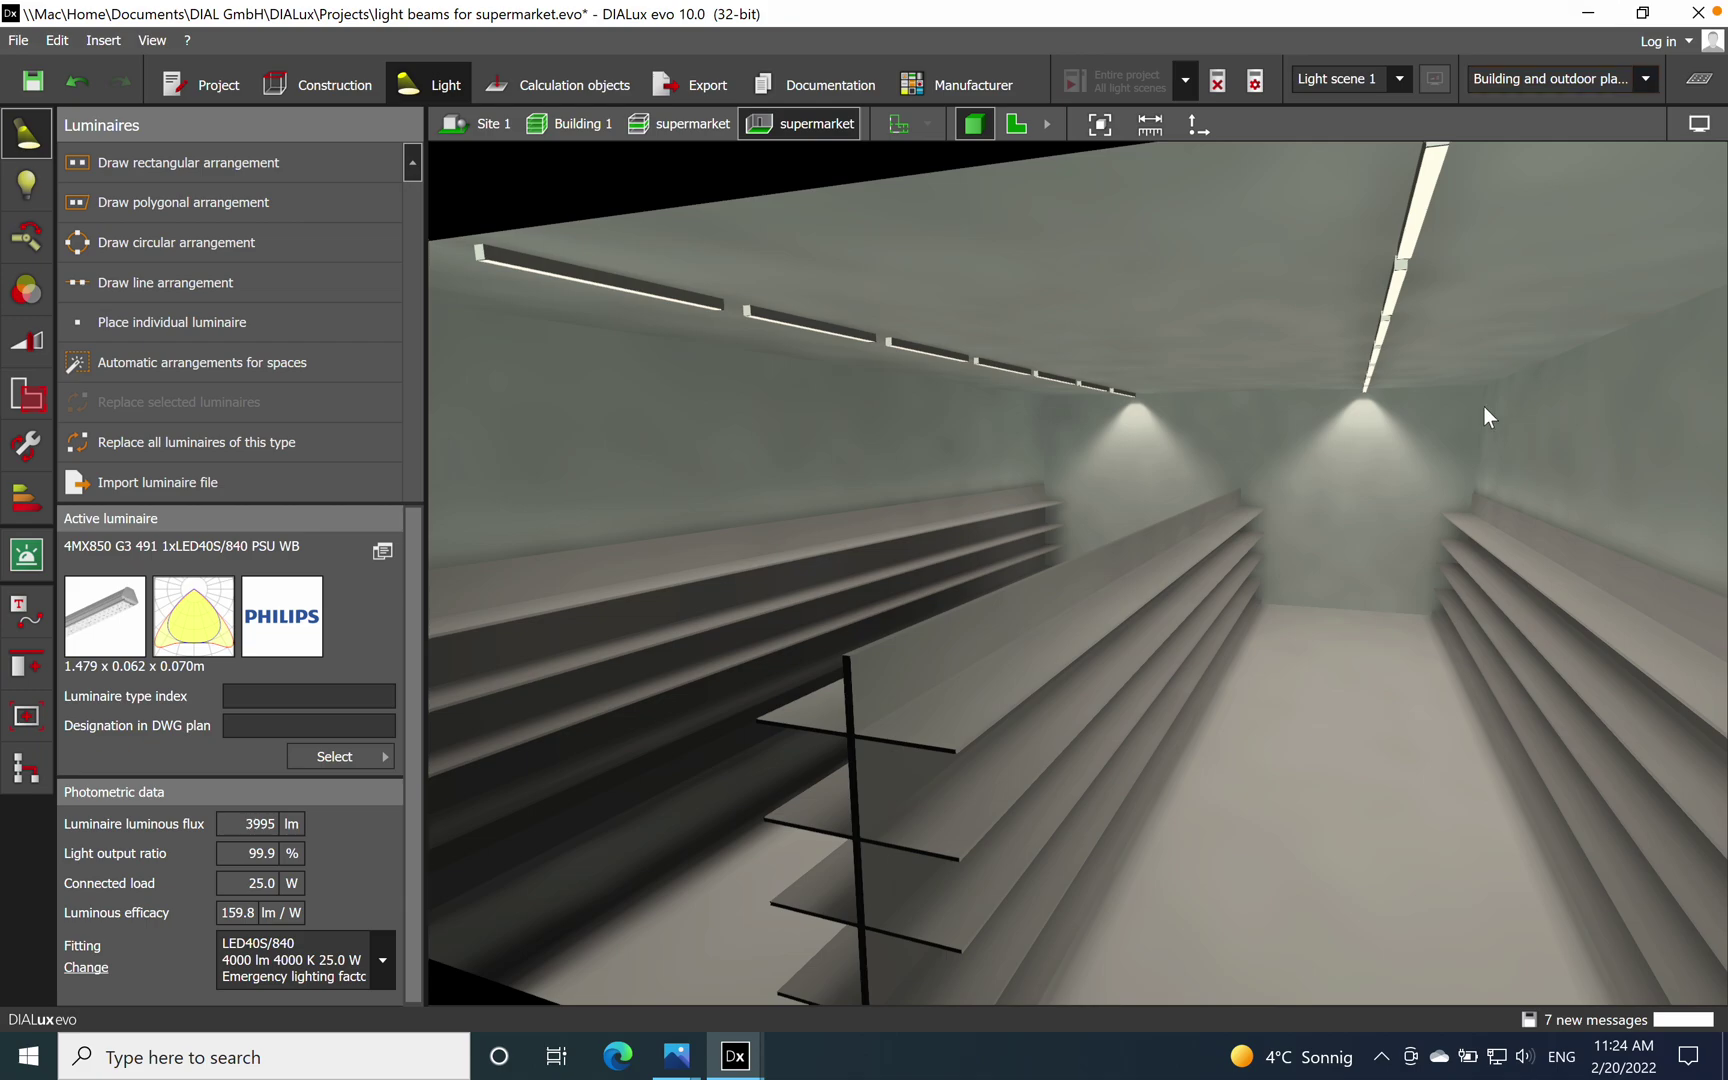
Move into the rendered aisle to view ceiling luminaires and shelves, then bring up the beam-angle diagram.
{"action": "scroll", "coordinate": [1155, 661], "scroll_direction": "up", "scroll_amount": 3}
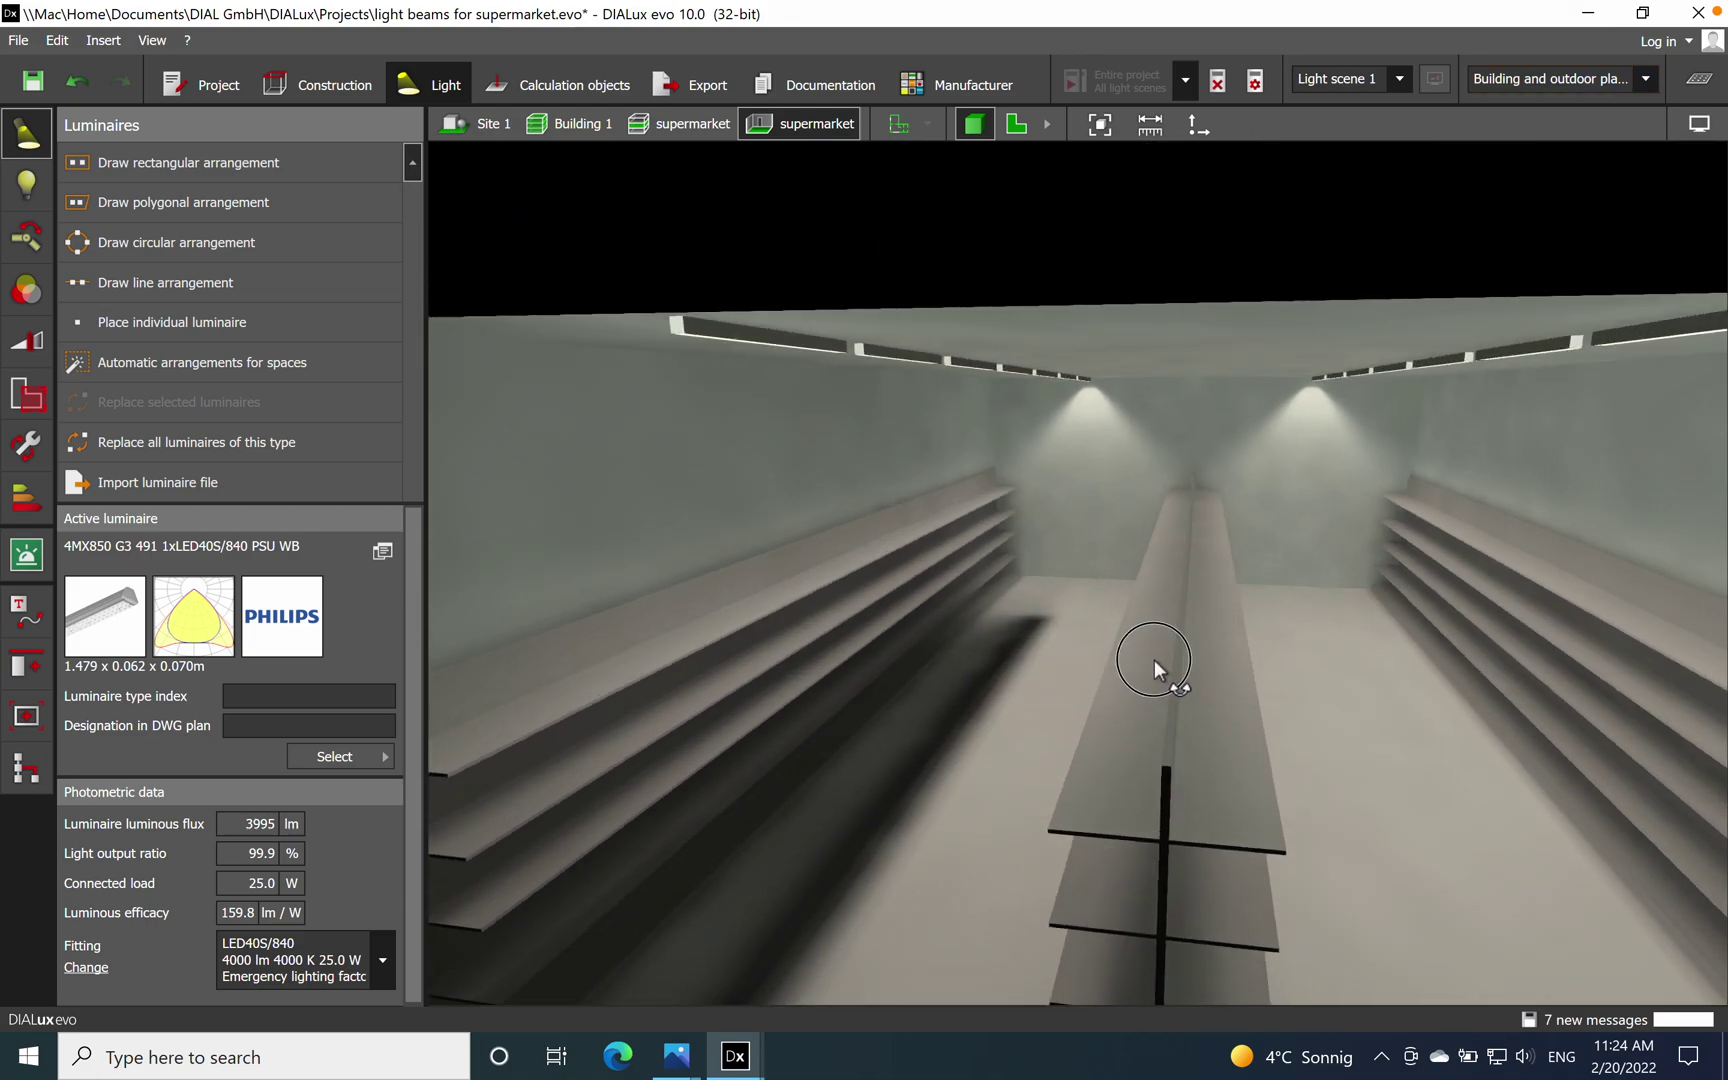
{"action": "right_click_drag", "start_coordinate": [1154, 662], "coordinate": [1068, 464]}
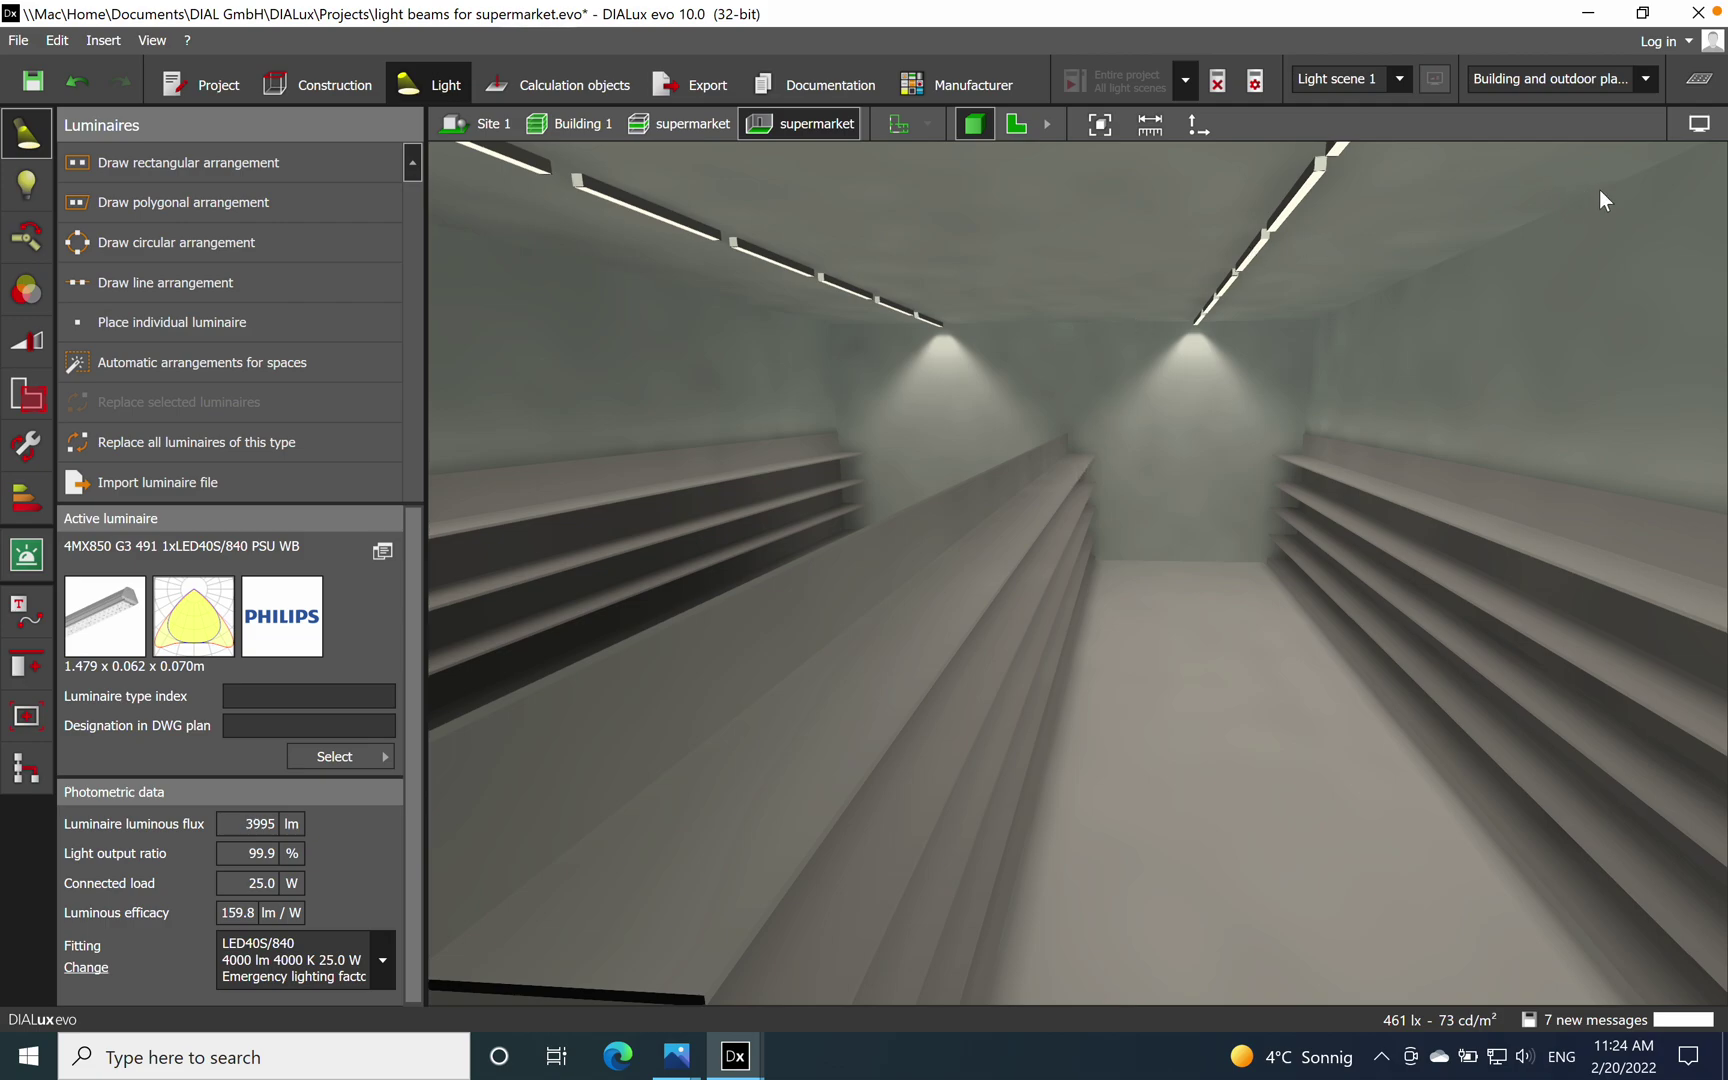
{"action": "left_click_drag", "start_coordinate": [1393, 486], "coordinate": [1249, 612]}
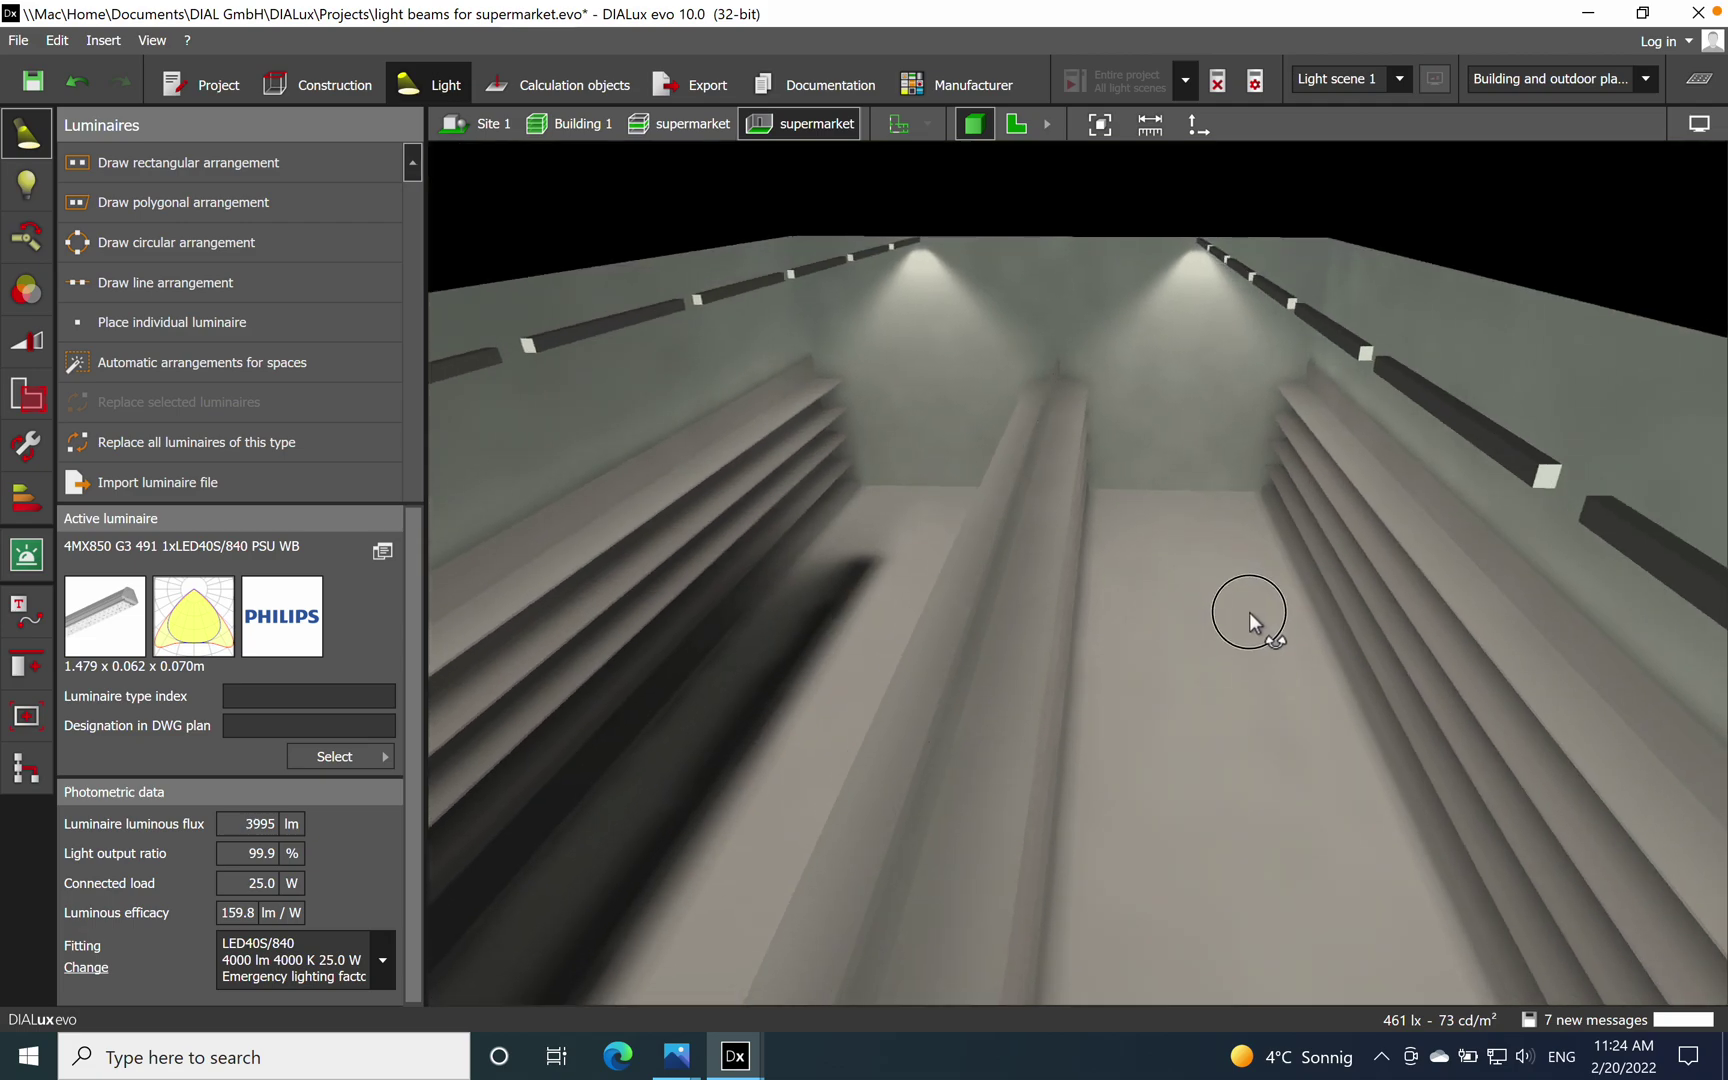
{"action": "left_click_drag", "start_coordinate": [1299, 296], "coordinate": [1278, 714]}
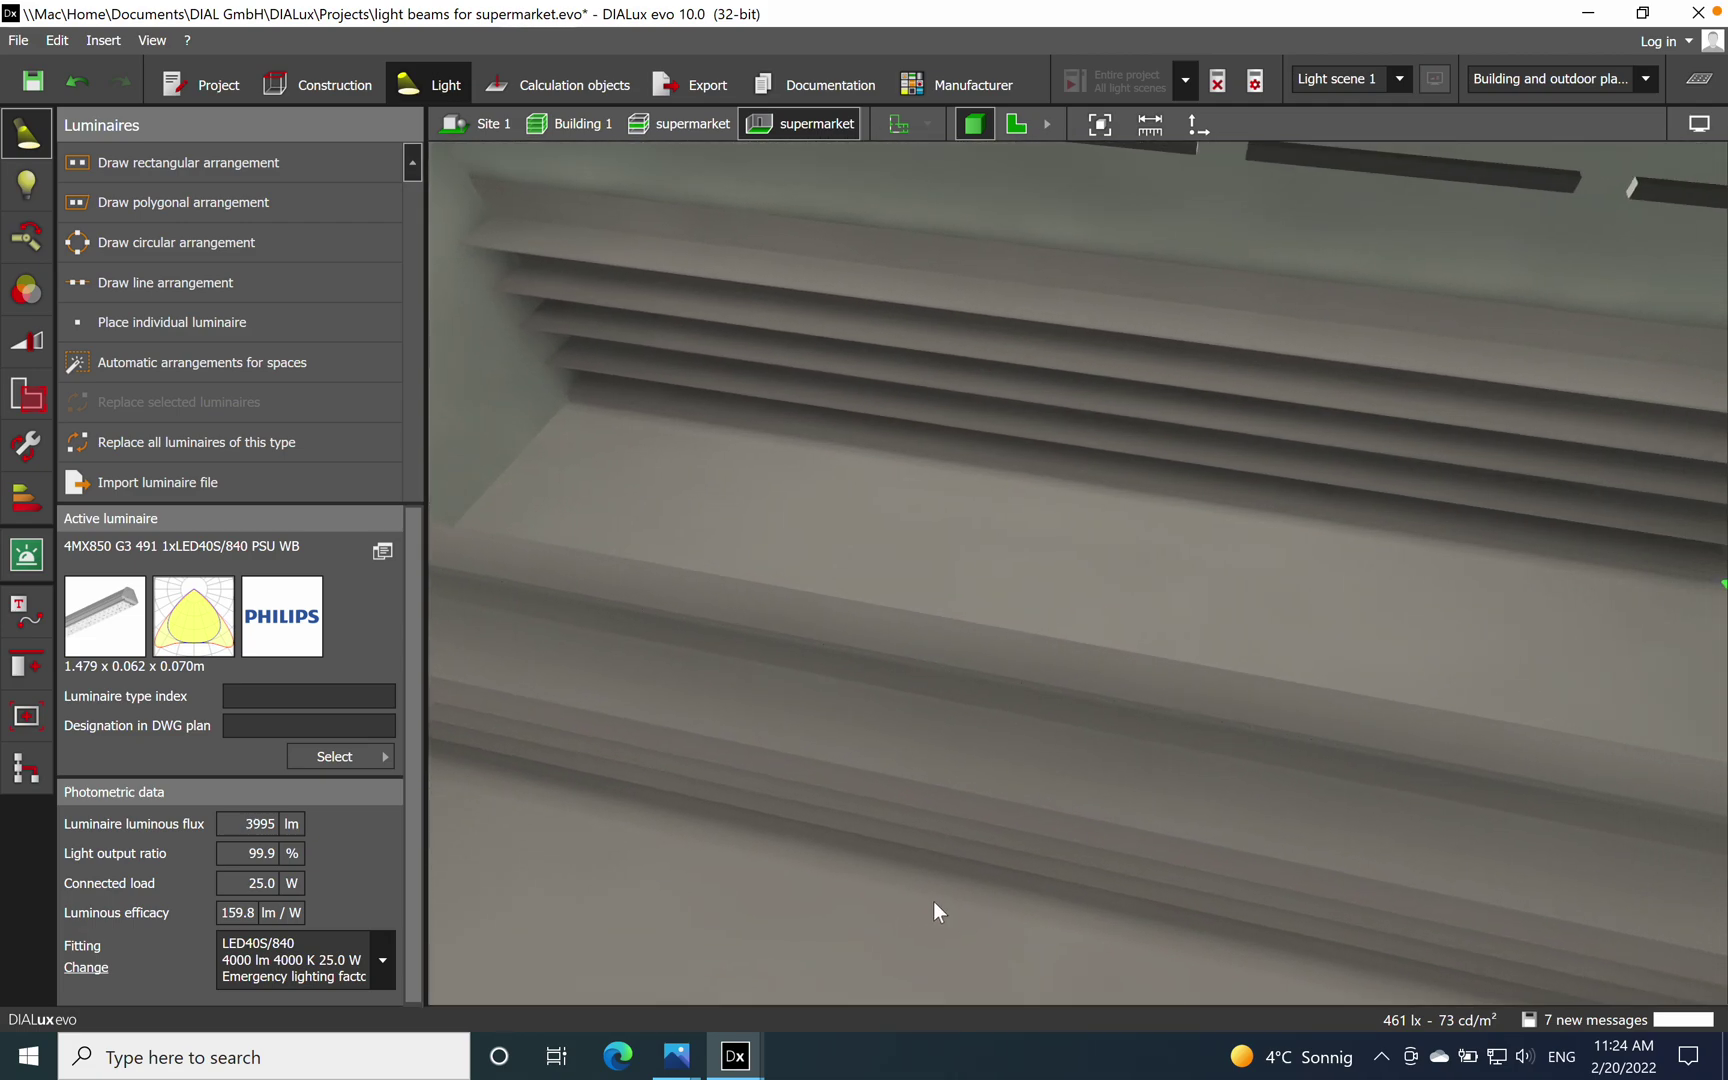
{"action": "mouse_move", "coordinate": [677, 1056]}
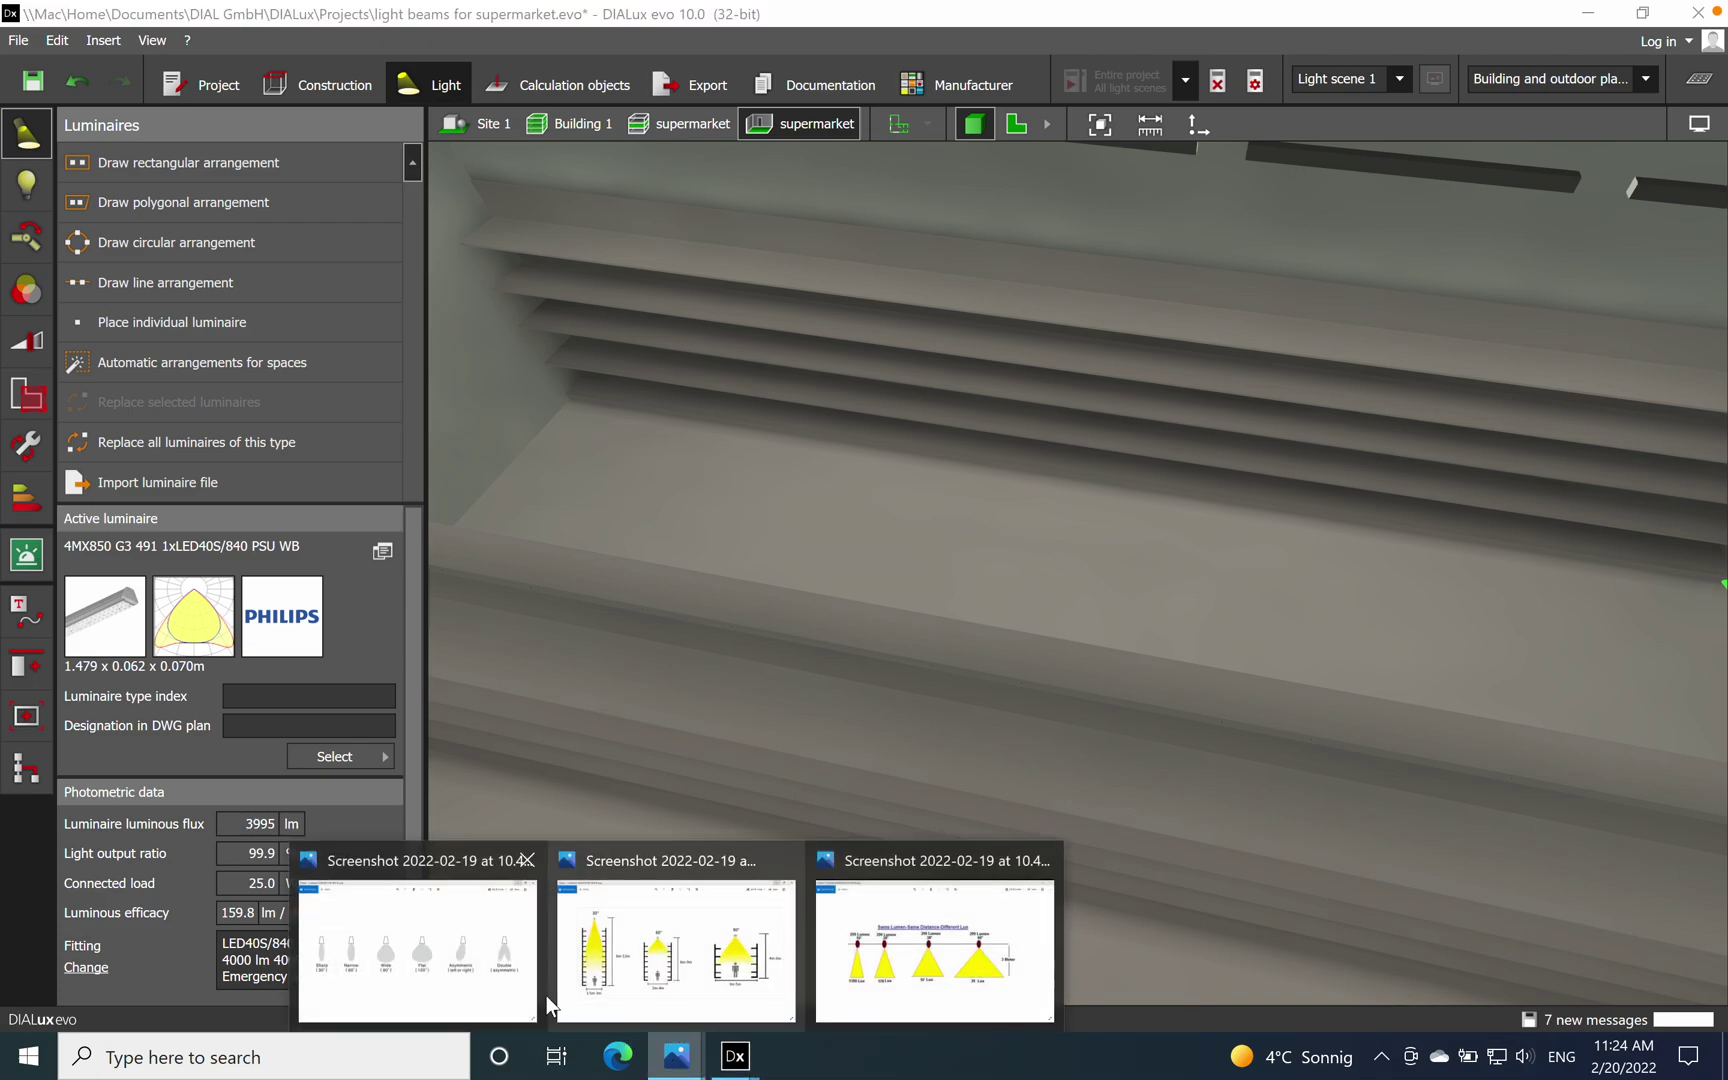
{"action": "left_click", "coordinate": [630, 980]}
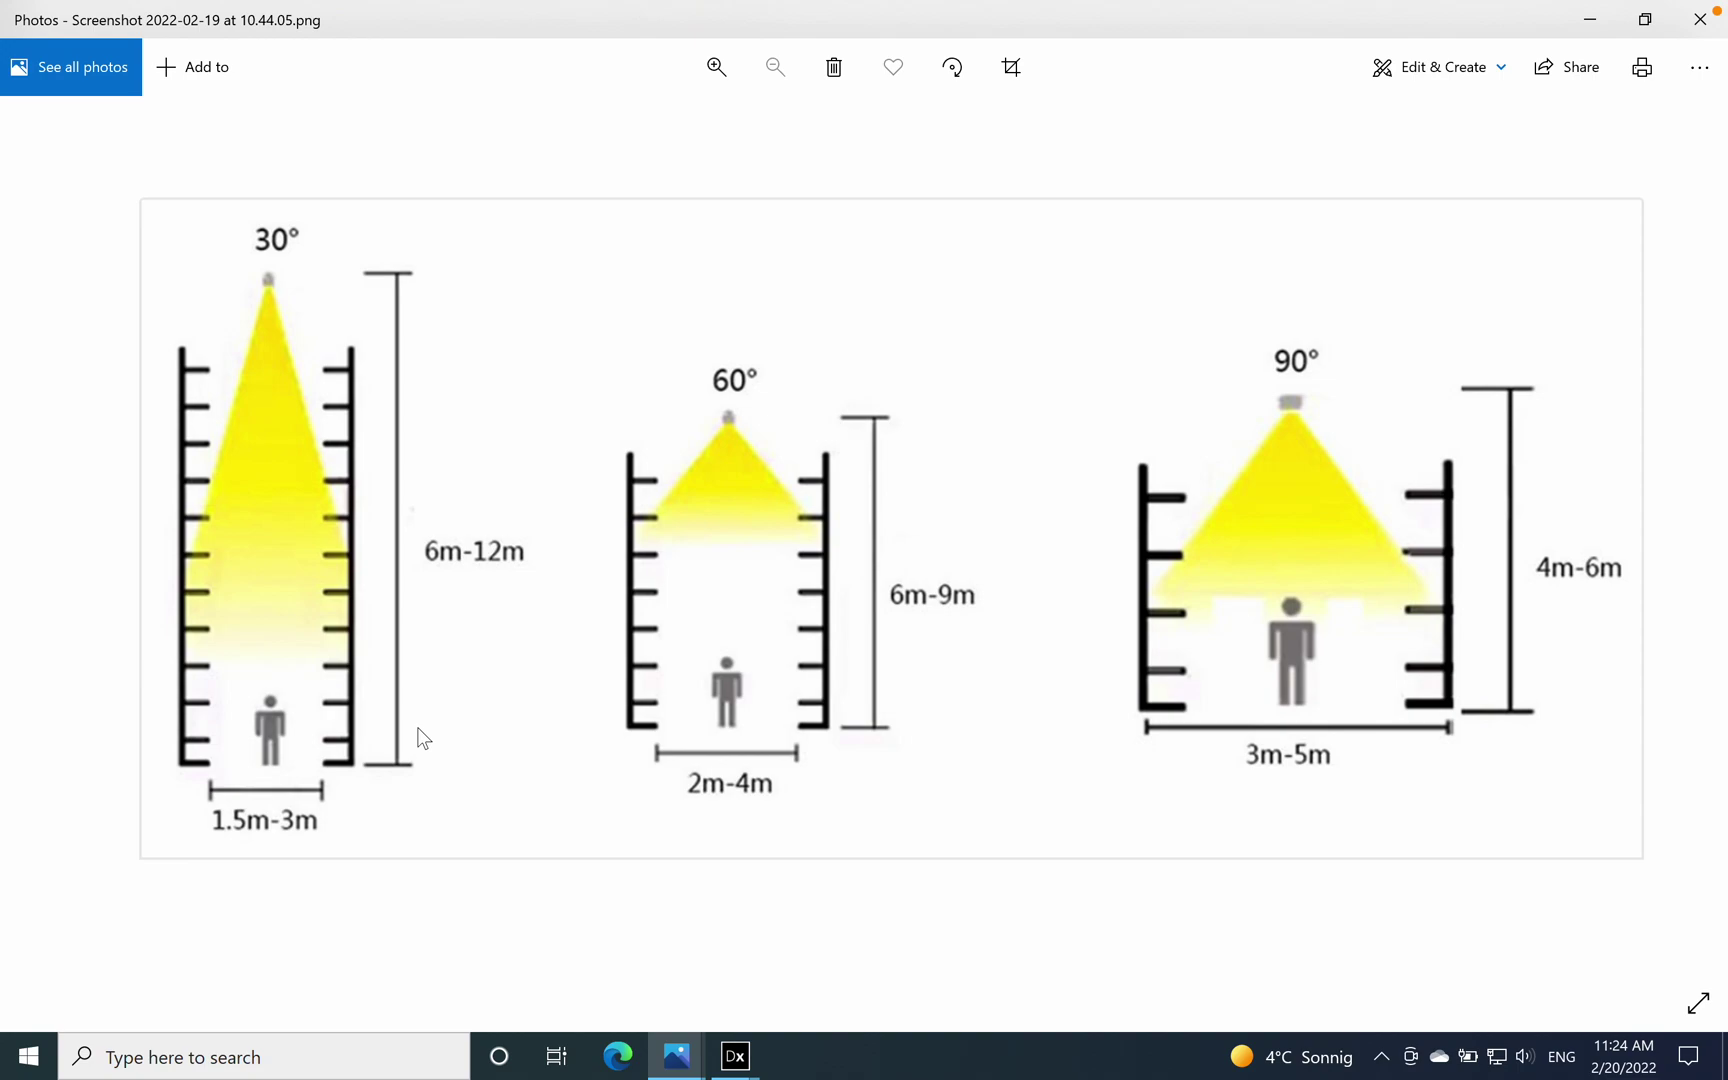
Return to the DIALux evo project window and orbit to look down the aisle.
{"action": "left_click", "coordinate": [737, 1063]}
{"action": "left_click", "coordinate": [658, 963]}
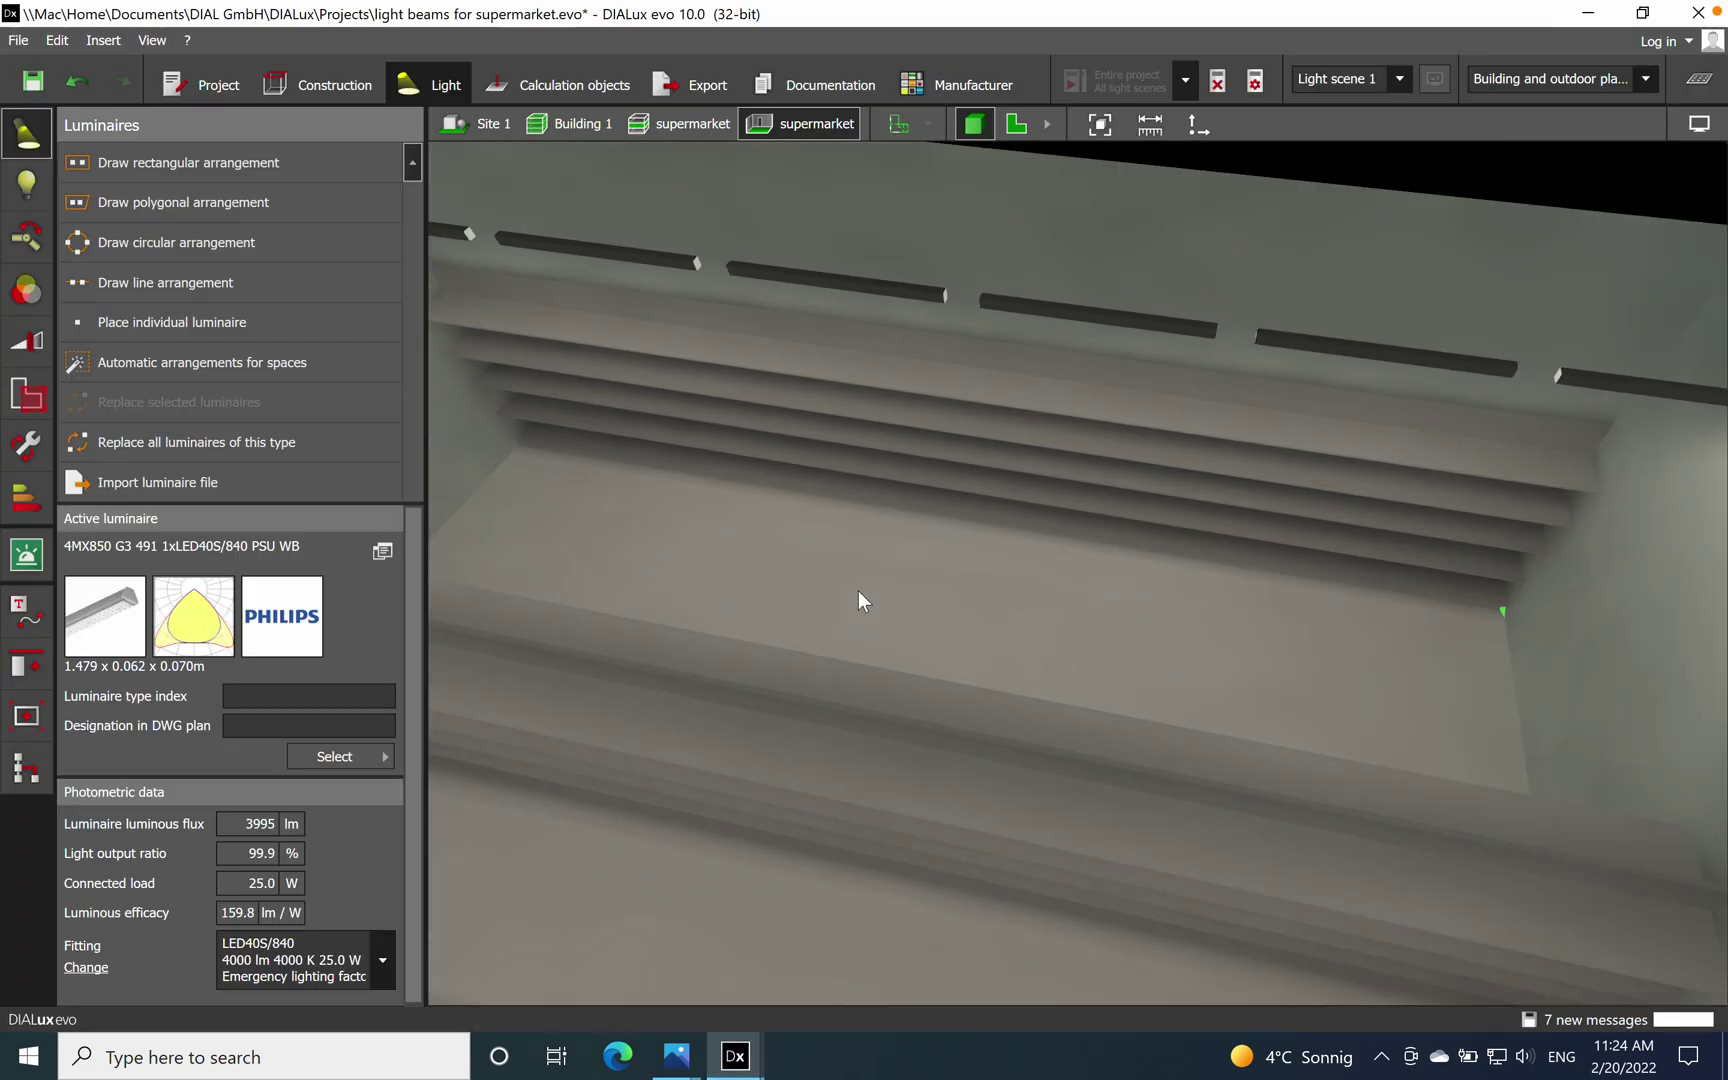
{"action": "left_click_drag", "start_coordinate": [859, 591], "coordinate": [952, 585]}
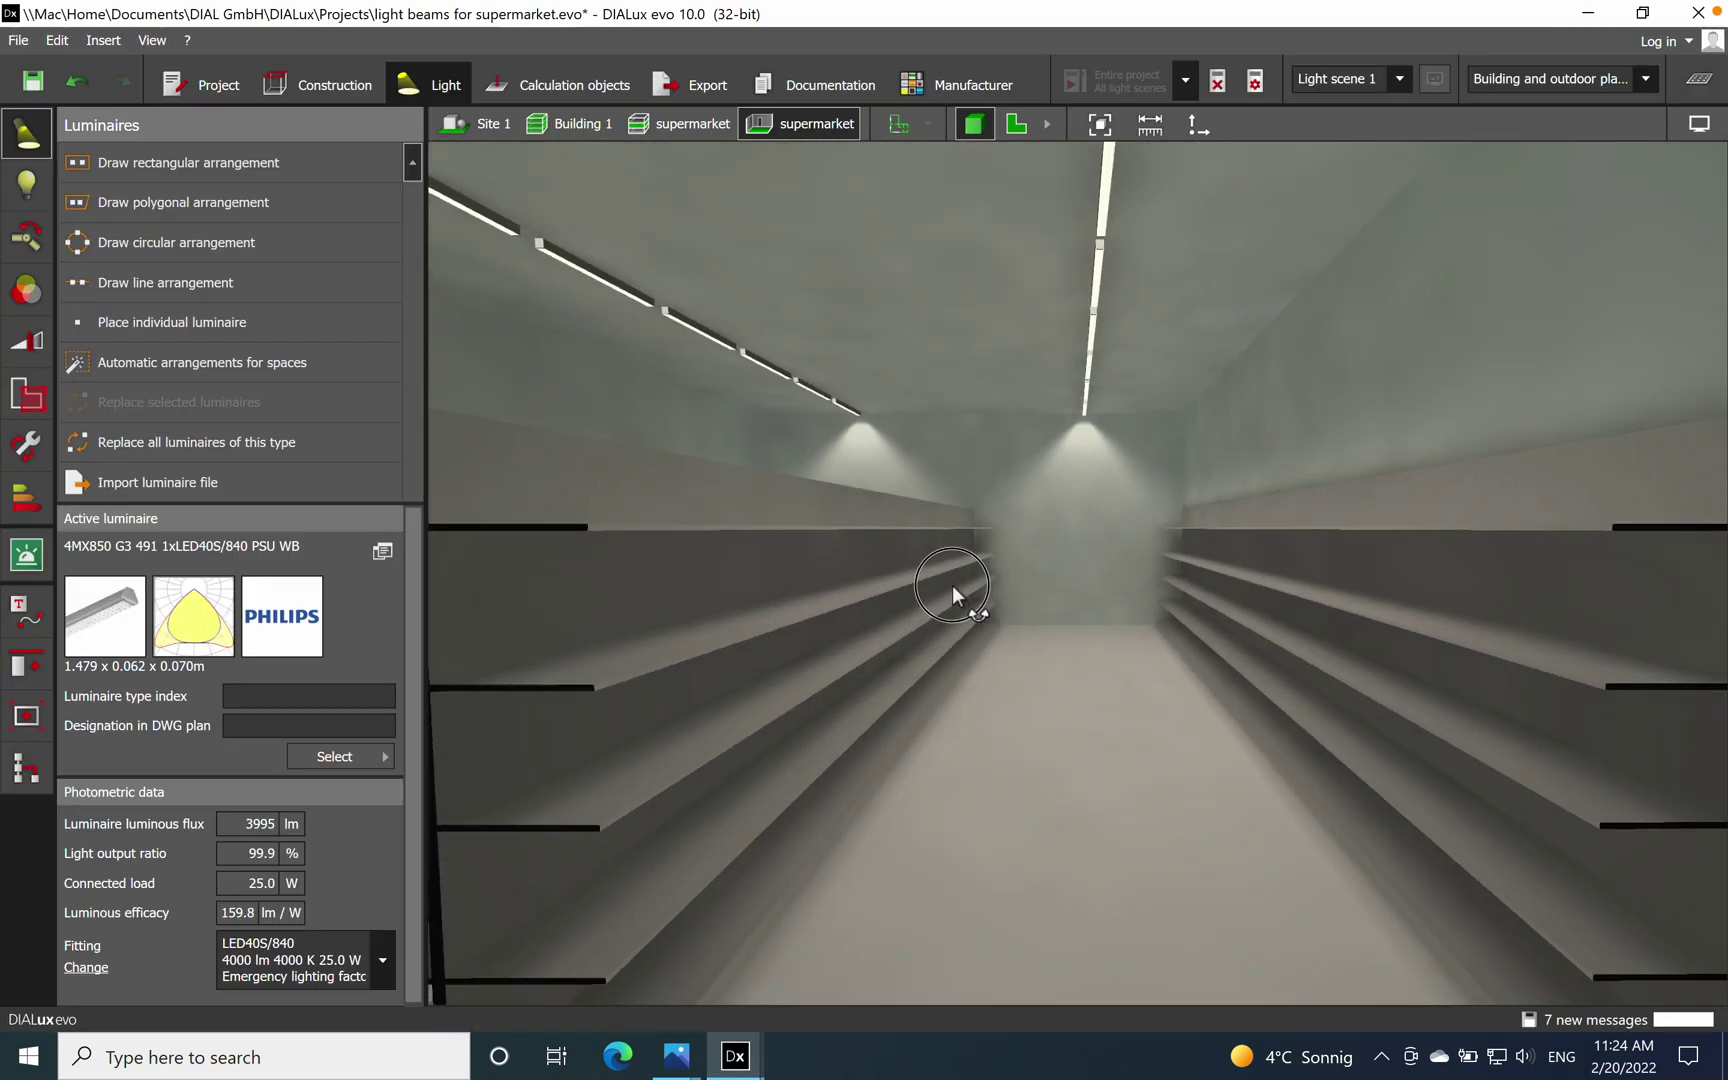